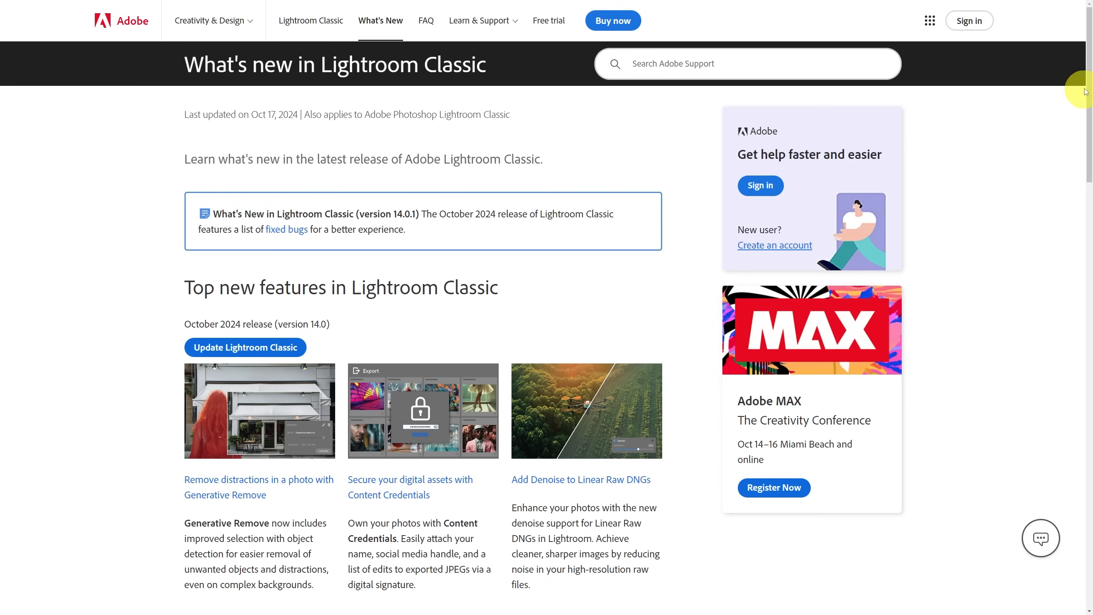
Look through the top new features of the October 2024 release on the What's new in Lightroom Classic page.
{"action": "left_click_drag", "start_coordinate": [1088, 89], "coordinate": [1088, 124]}
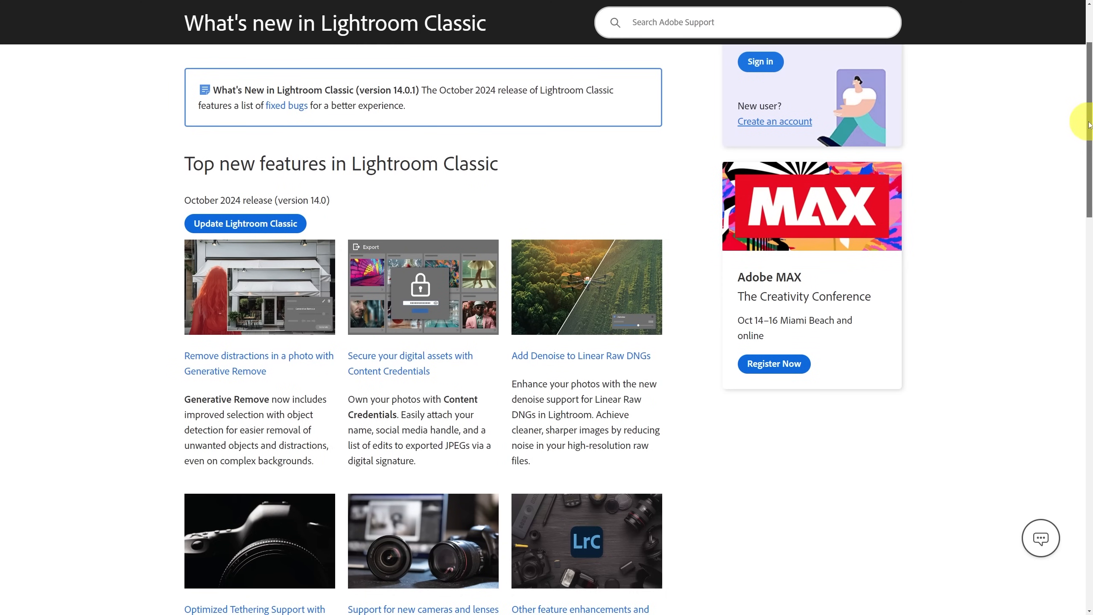
{"action": "mouse_move", "coordinate": [1089, 125]}
{"action": "left_mouse_down"}
{"action": "mouse_move", "coordinate": [1089, 153]}
{"action": "mouse_move", "coordinate": [1089, 124]}
{"action": "left_mouse_up"}
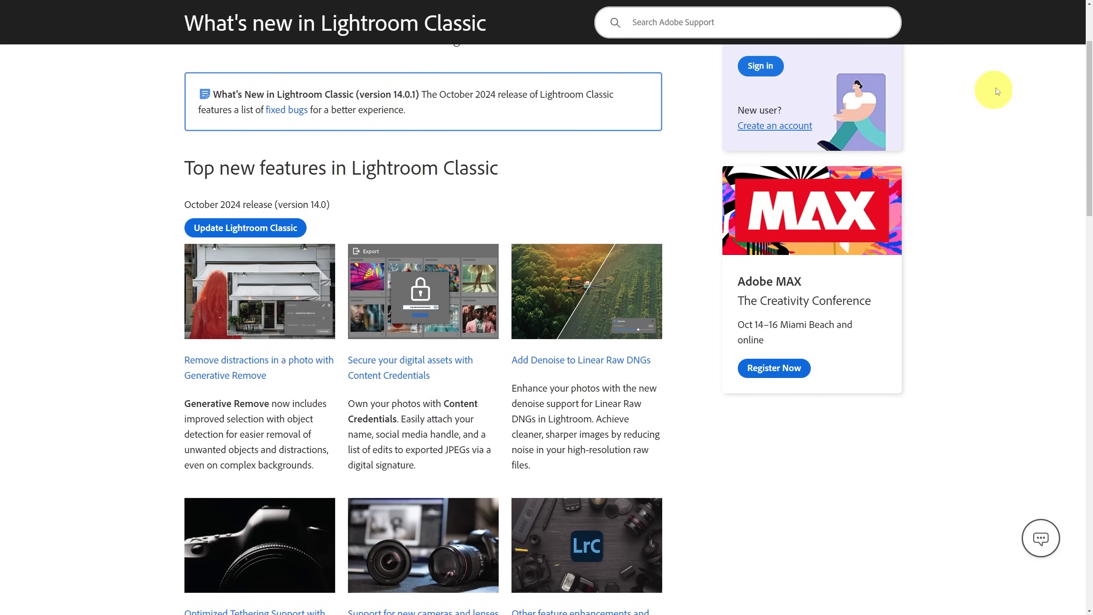
{"action": "left_click_drag", "start_coordinate": [1089, 81], "coordinate": [1089, 109]}
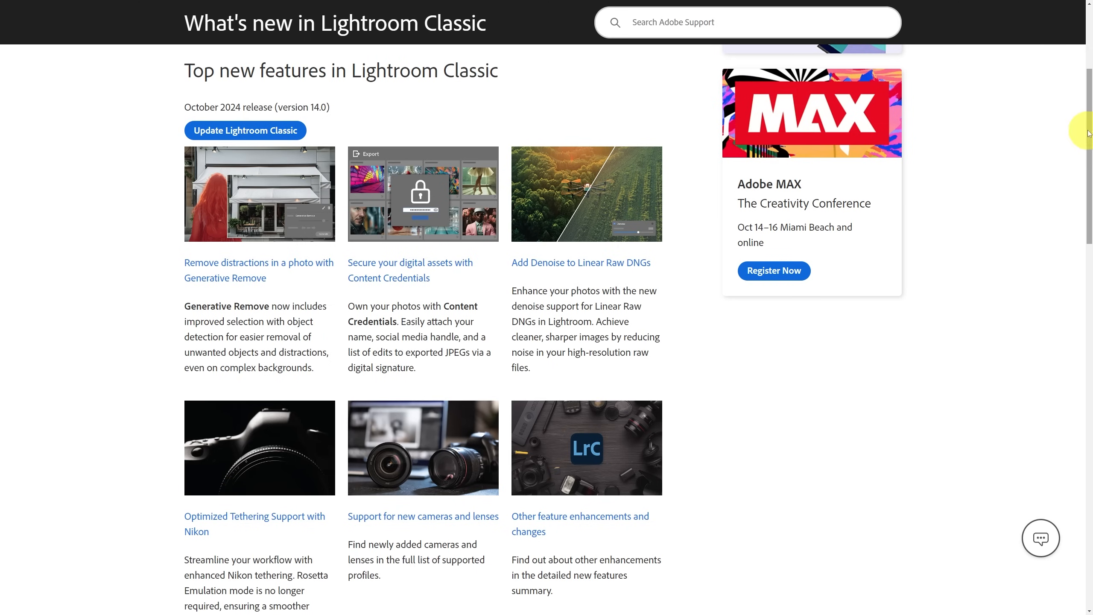
{"action": "left_click_drag", "start_coordinate": [1089, 127], "coordinate": [1090, 140]}
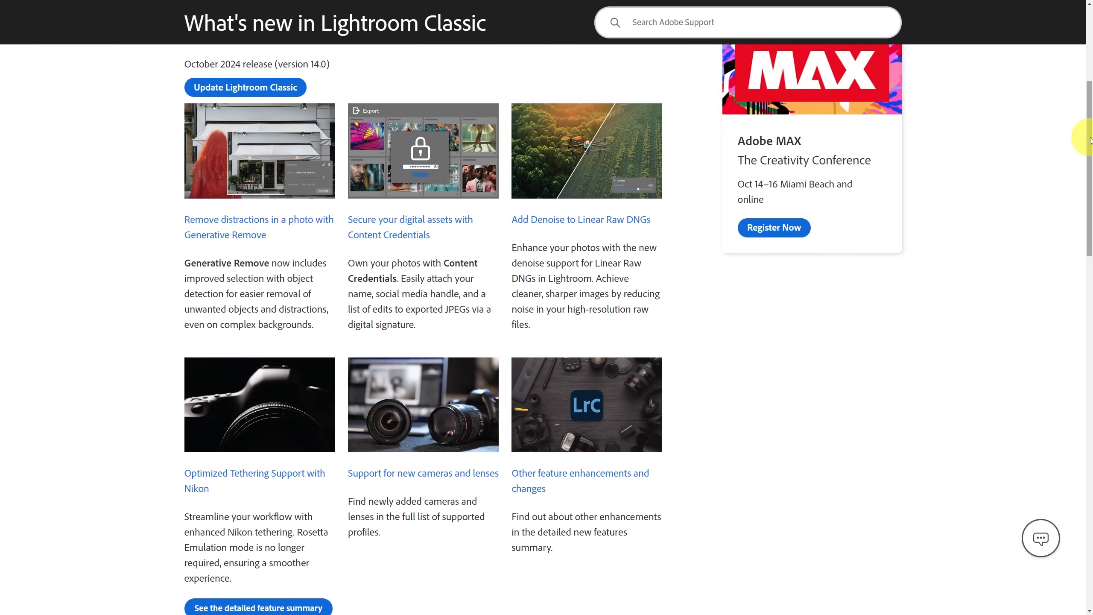
{"action": "left_click_drag", "start_coordinate": [1091, 140], "coordinate": [1090, 130]}
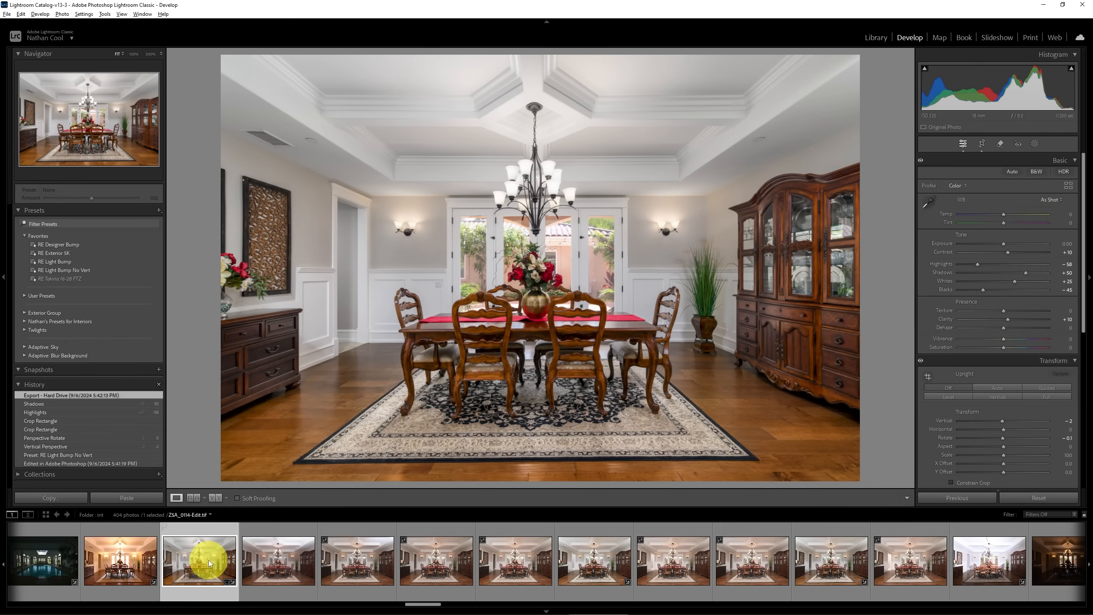
Revert the original ZSA_0114.NEF dining room photo to its import state and apply the RE Tokina 16-28 FTZ preset.
{"action": "left_click", "coordinate": [140, 559]}
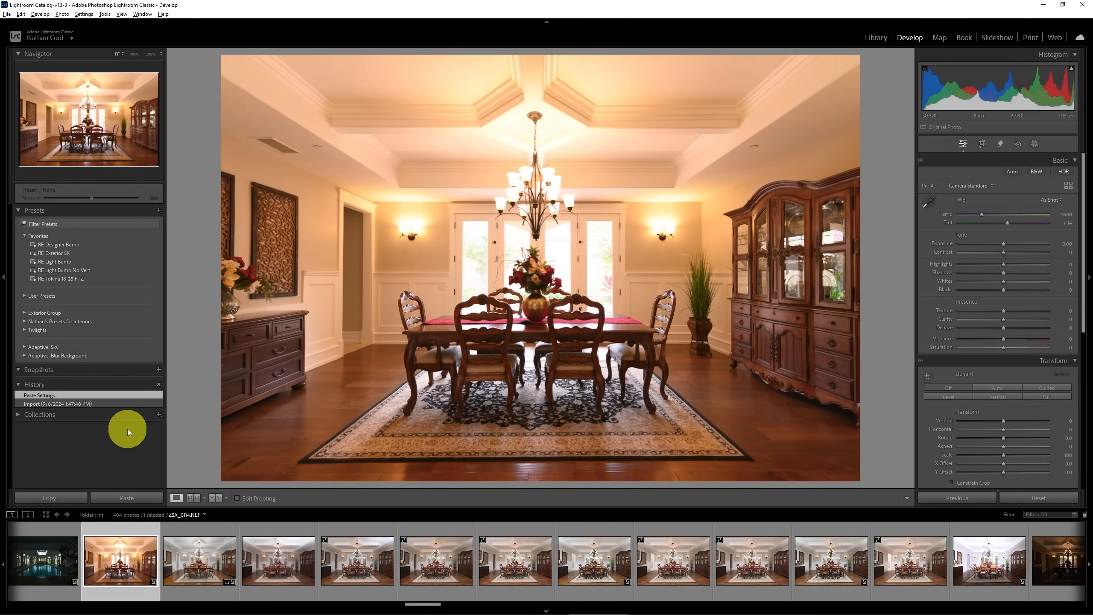
{"action": "left_click", "coordinate": [121, 404]}
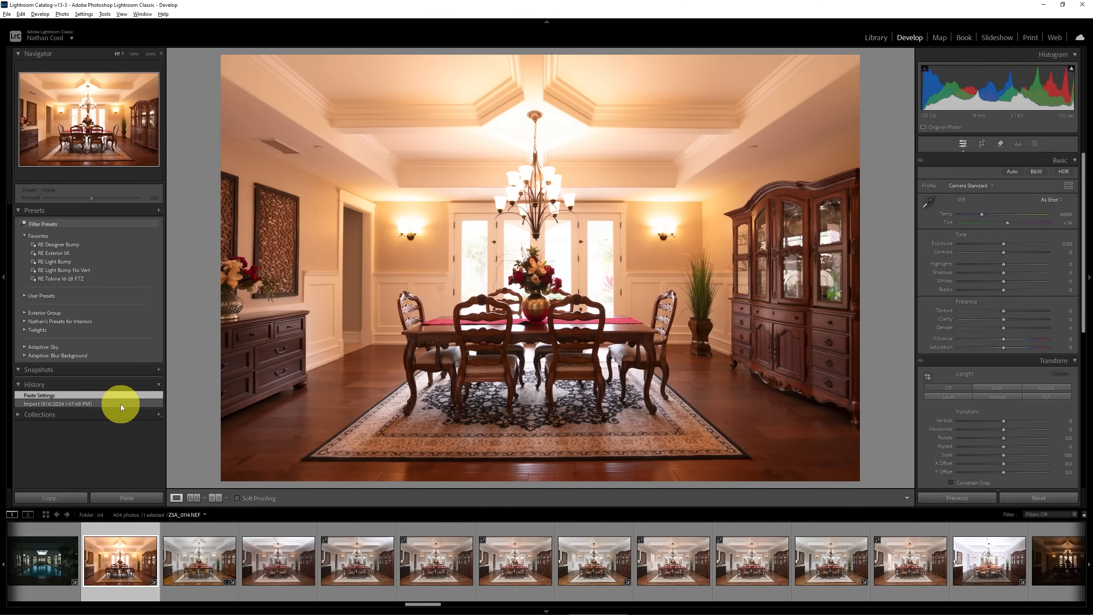
{"action": "left_click", "coordinate": [85, 280]}
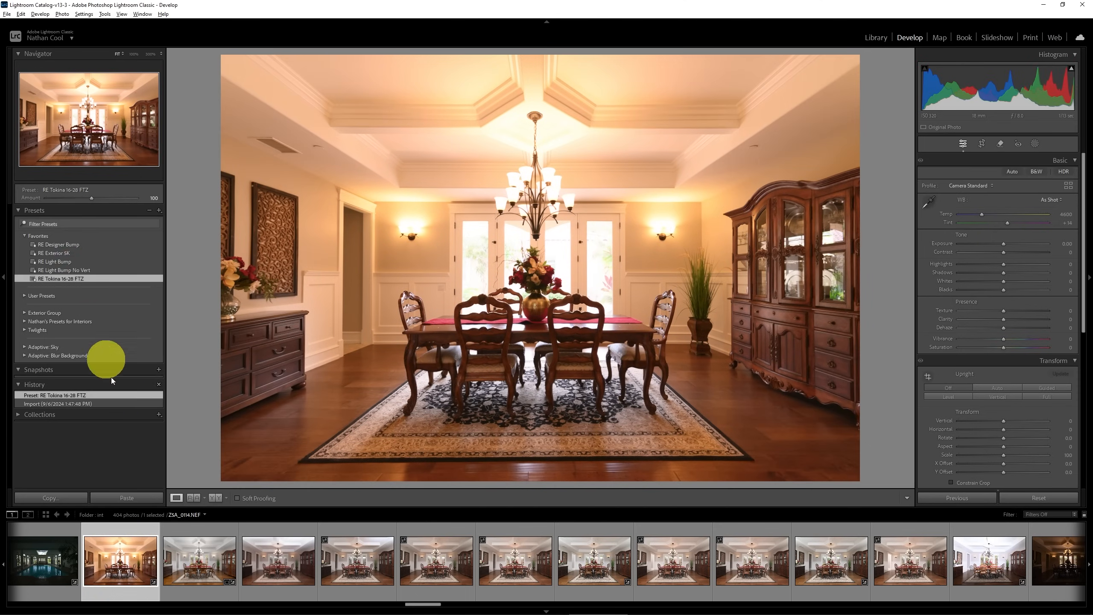
Copy the develop settings of ZSA_0114.NEF with the preselected setting groups.
{"action": "right_click", "coordinate": [150, 561]}
{"action": "left_click", "coordinate": [214, 463]}
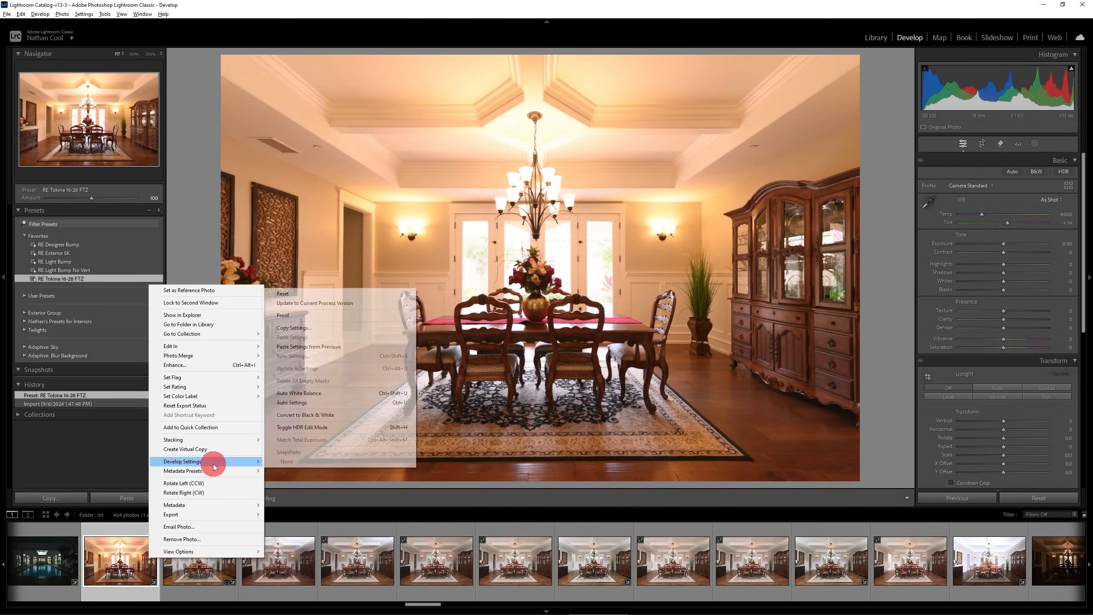
{"action": "left_click", "coordinate": [311, 328]}
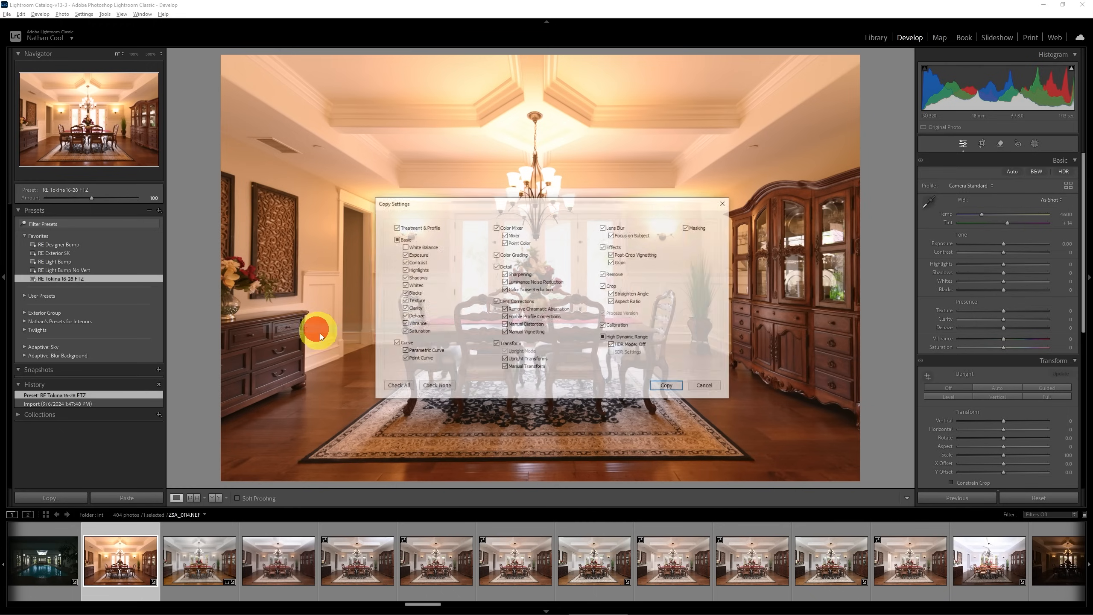
{"action": "left_click", "coordinate": [668, 386]}
Select ZSA_0119.NEF and look at the commands available for pasting develop settings onto it.
{"action": "left_click", "coordinate": [609, 566]}
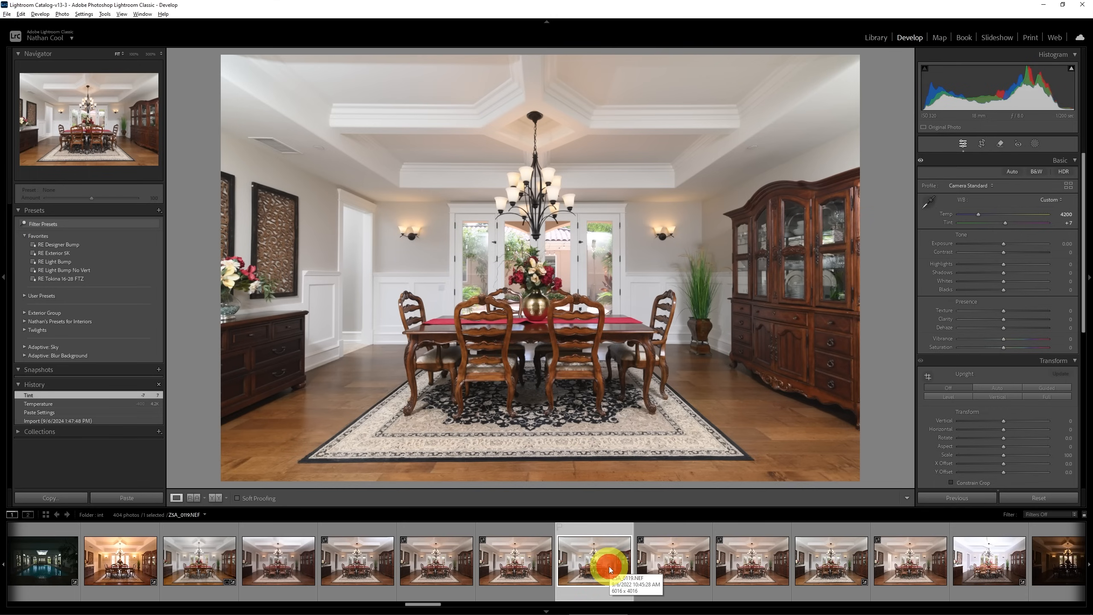
{"action": "right_click", "coordinate": [610, 569]}
{"action": "mouse_move", "coordinate": [669, 470]}
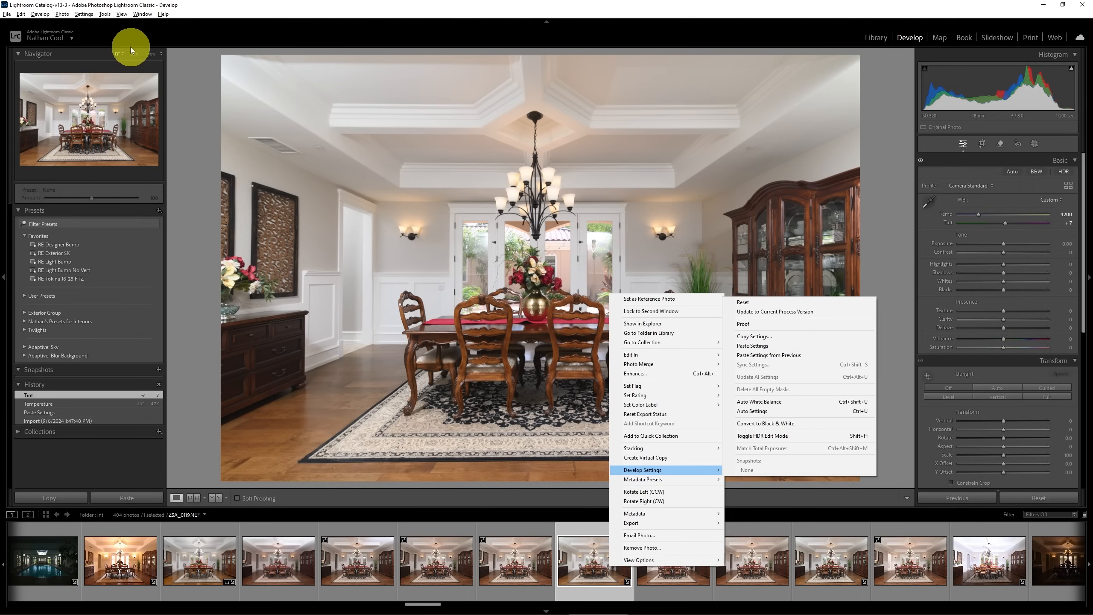
{"action": "left_click", "coordinate": [91, 30]}
{"action": "left_click", "coordinate": [84, 13]}
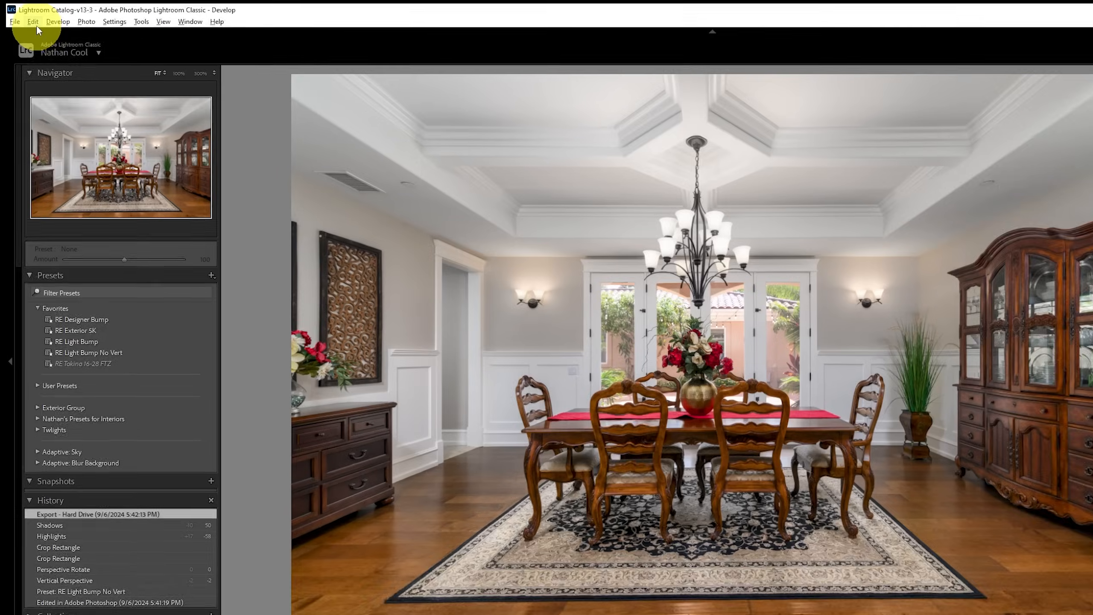
Open the Lightroom preferences and examine the General settings.
{"action": "left_click", "coordinate": [35, 26]}
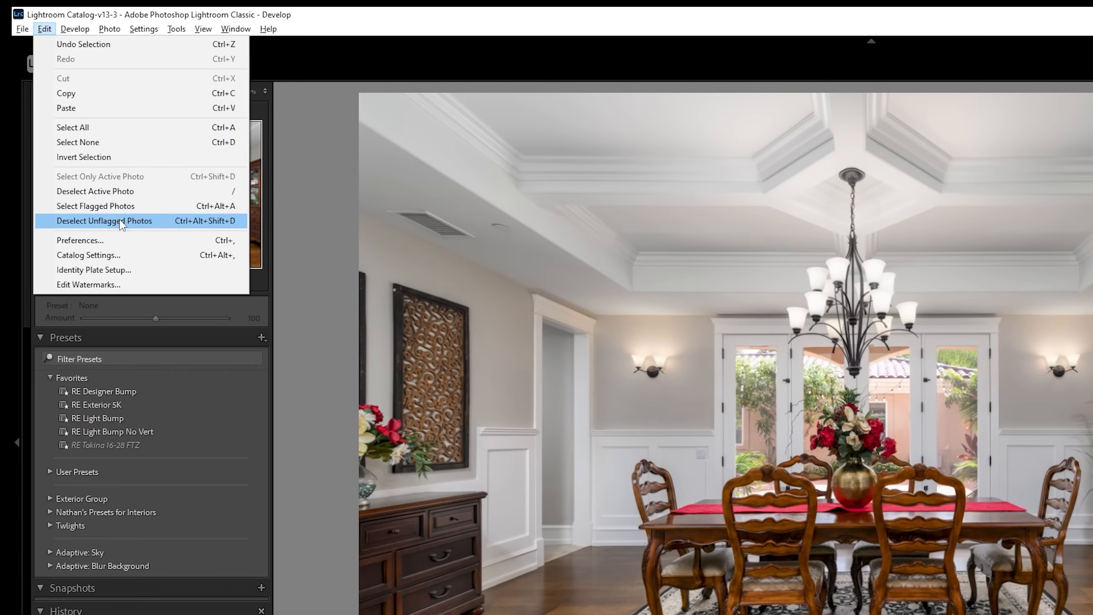
{"action": "left_click", "coordinate": [122, 240]}
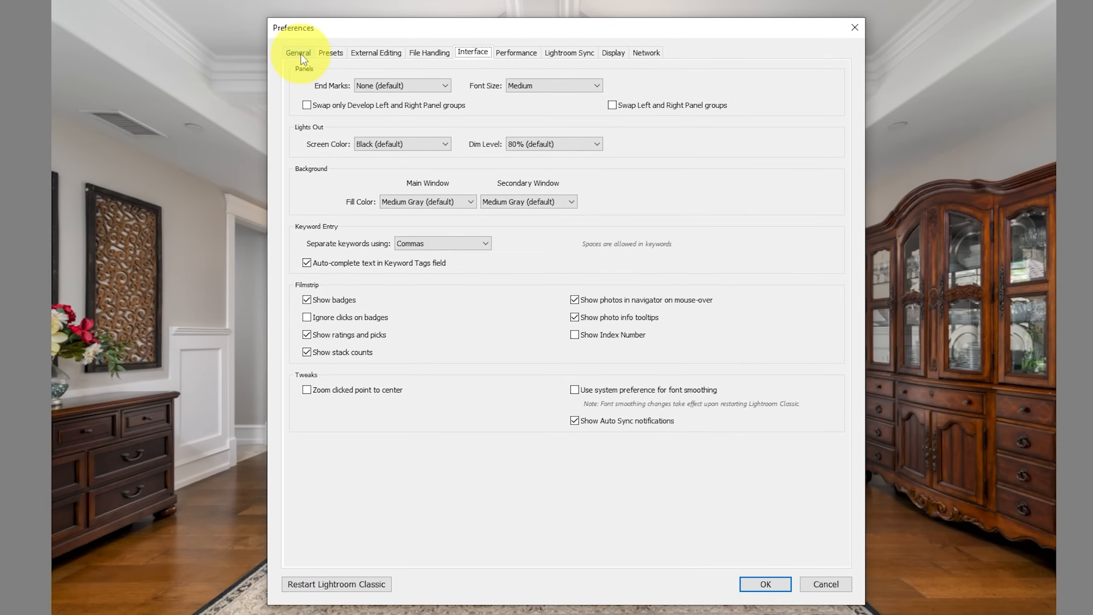
{"action": "left_click", "coordinate": [300, 53]}
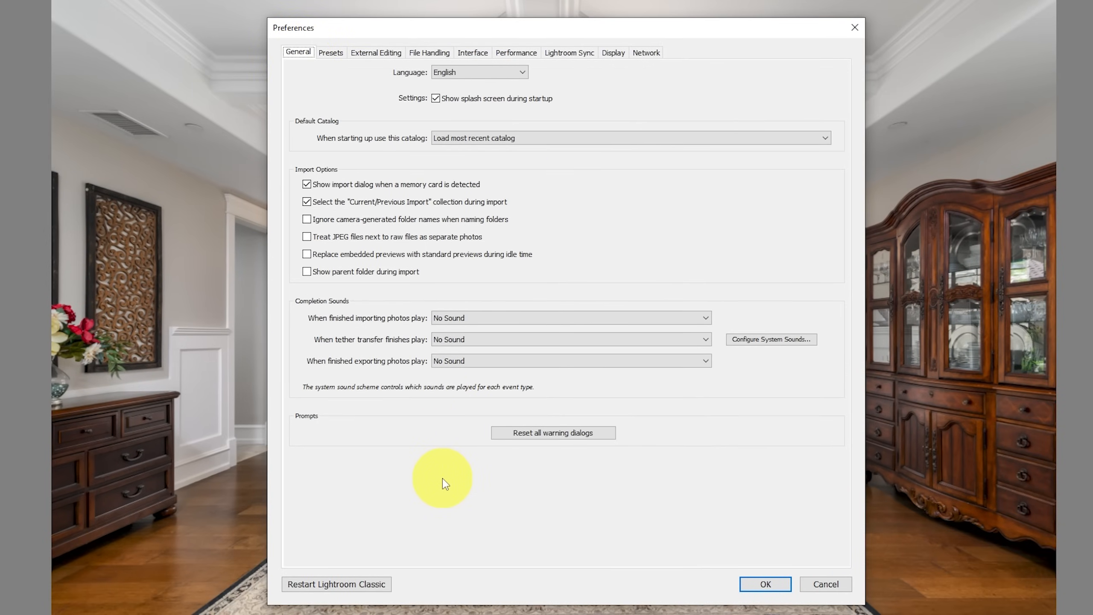
{"action": "key", "text": "alt+shift"}
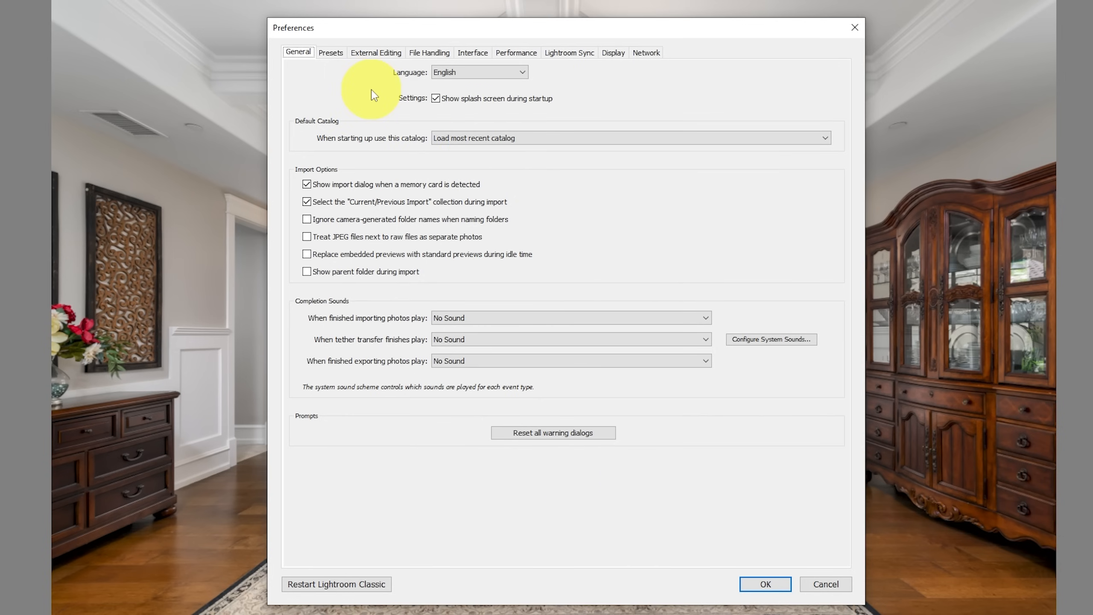
Examine the External Editing preferences and the compression choices for Photoshop TIFF files, and close the preferences without saving.
{"action": "left_click", "coordinate": [379, 53]}
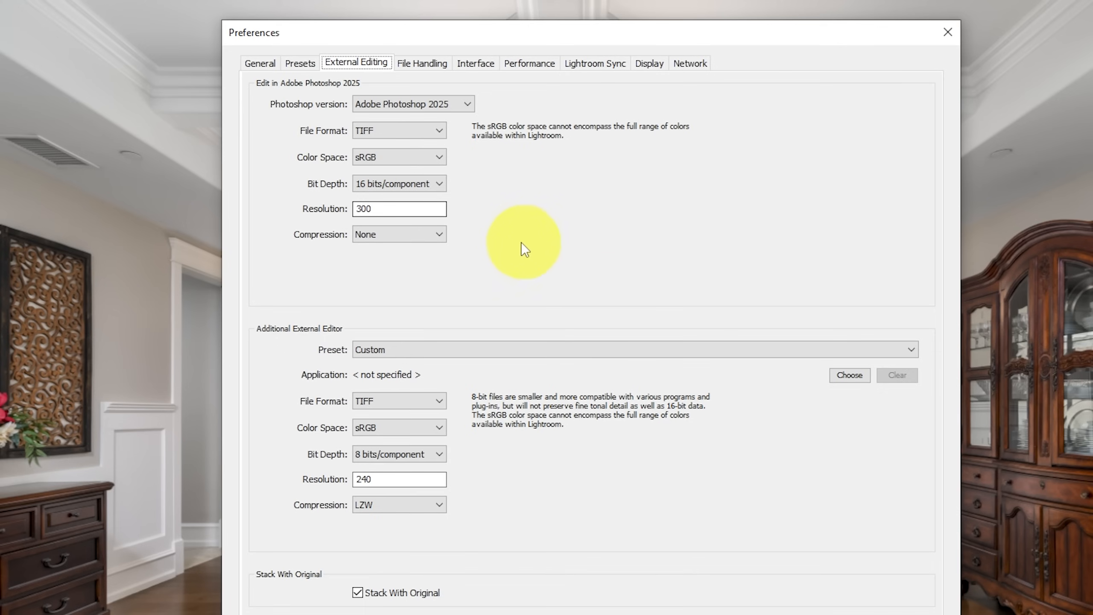
{"action": "left_click", "coordinate": [433, 237]}
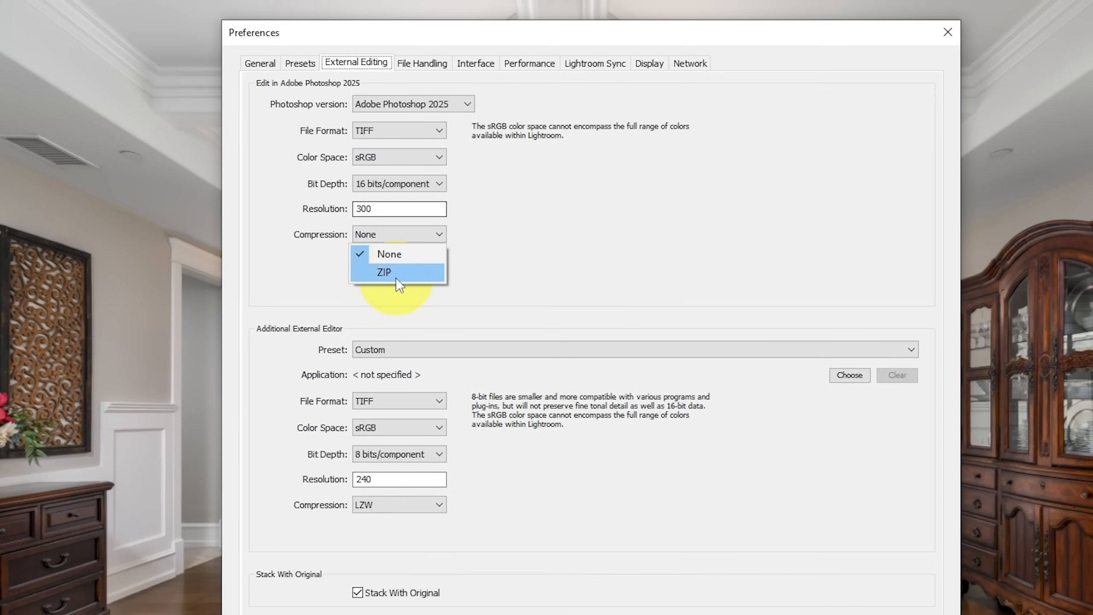
{"action": "left_click", "coordinate": [505, 228]}
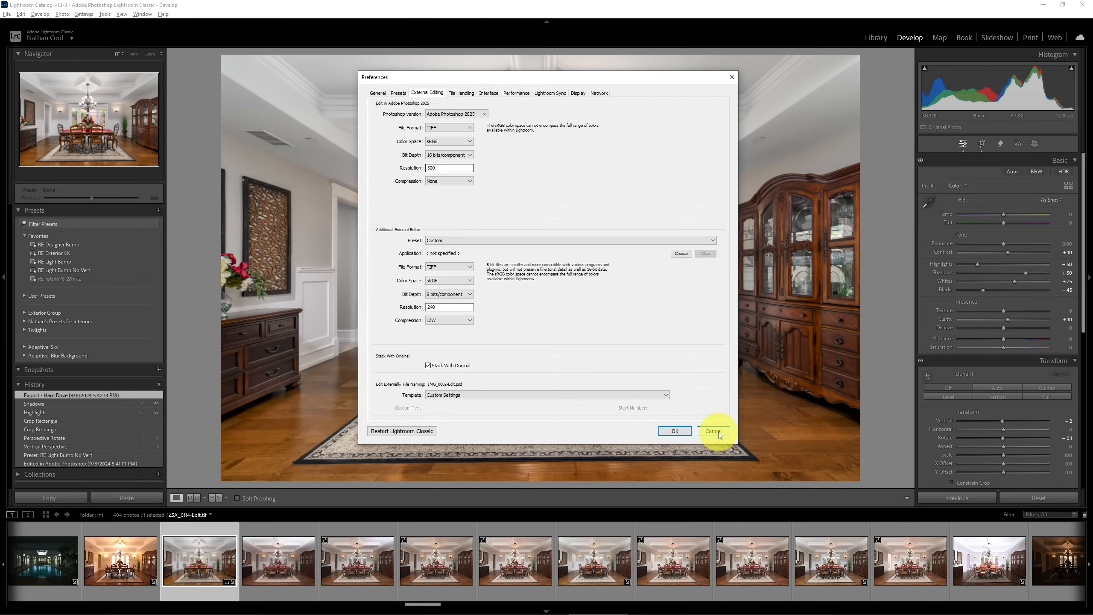
{"action": "left_click", "coordinate": [716, 431]}
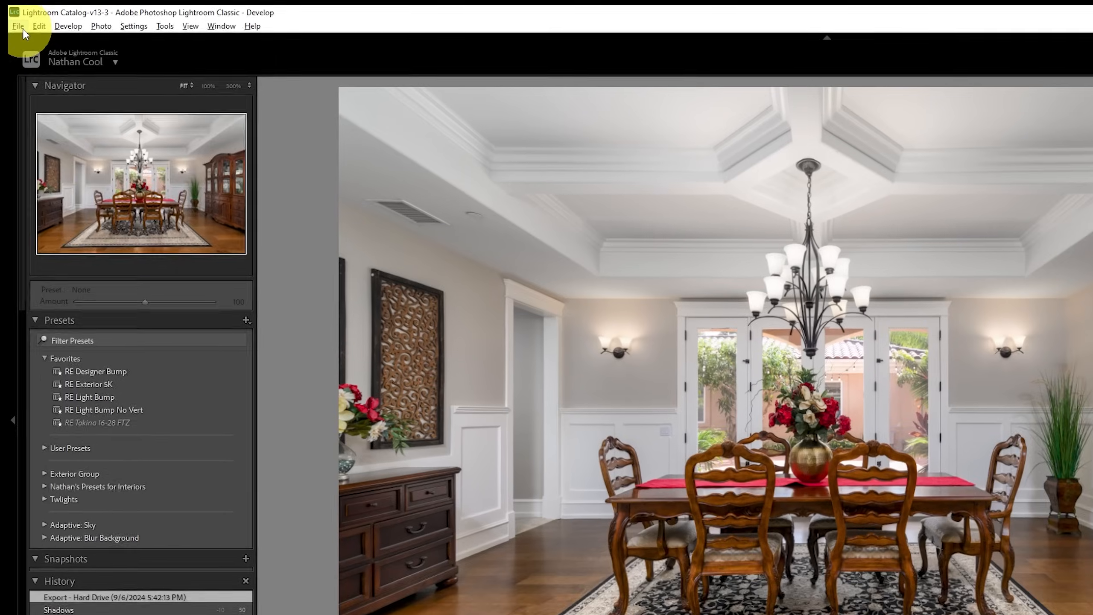
Open the export settings for the edited dining room photo and enlarge the dialog to examine the Content Credentials options.
{"action": "left_click", "coordinate": [11, 18]}
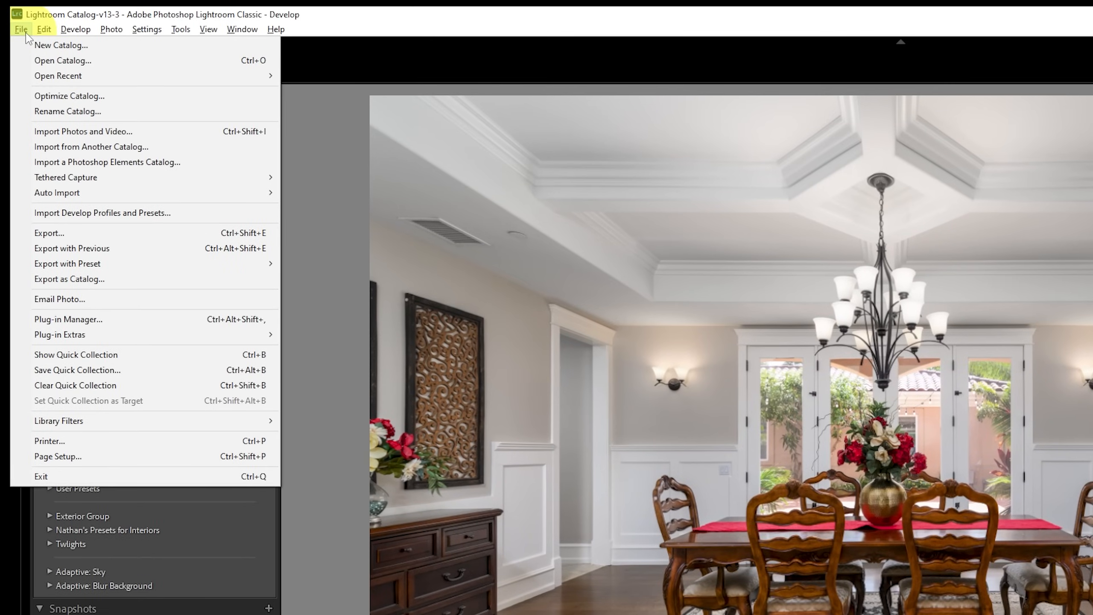
{"action": "left_click", "coordinate": [135, 232]}
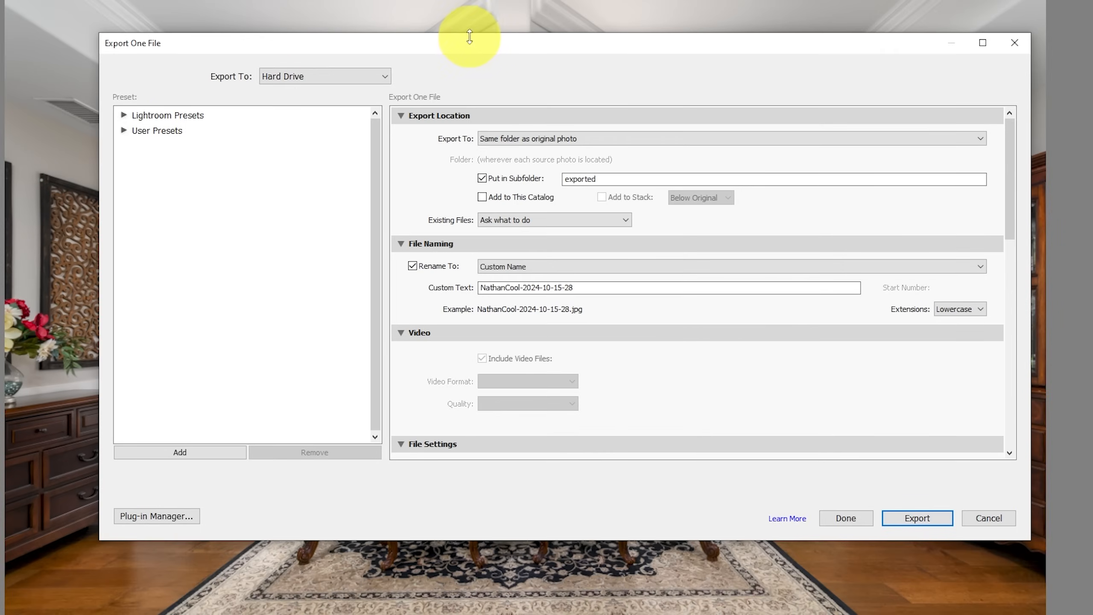
{"action": "left_click_drag", "start_coordinate": [833, 165], "coordinate": [789, 130]}
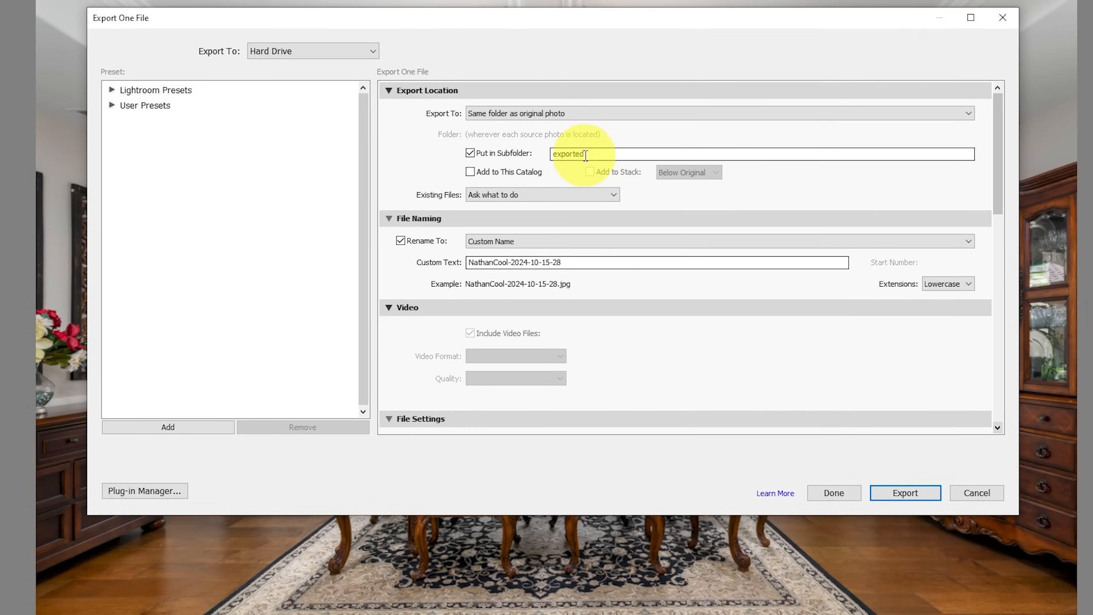
{"action": "left_click_drag", "start_coordinate": [1017, 516], "coordinate": [1042, 614]}
{"action": "left_click_drag", "start_coordinate": [1024, 213], "coordinate": [1029, 334]}
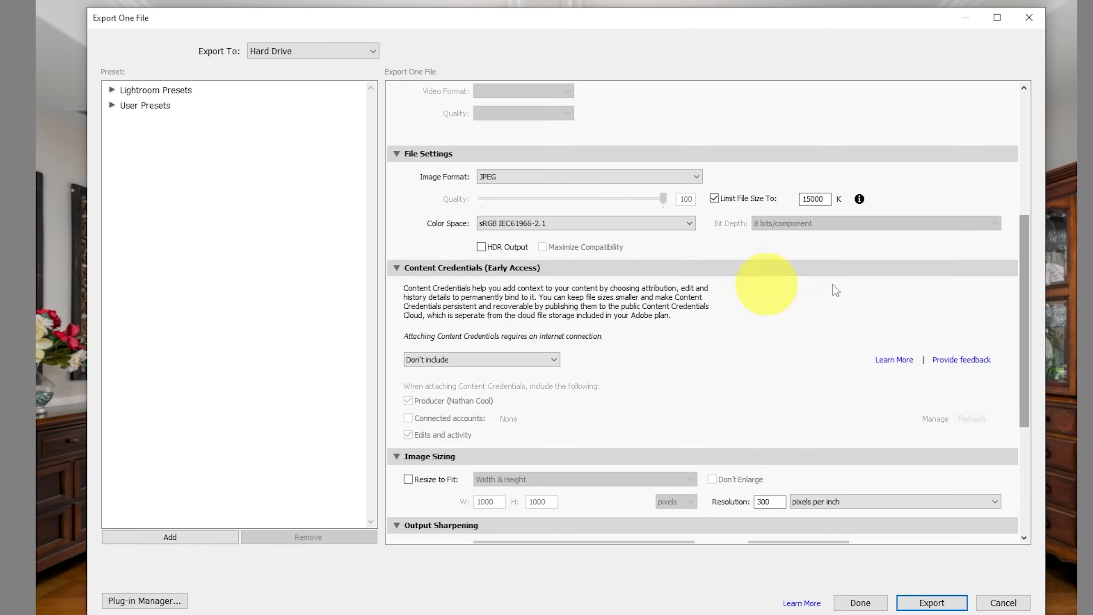
{"action": "left_click_drag", "start_coordinate": [1023, 286], "coordinate": [1024, 301]}
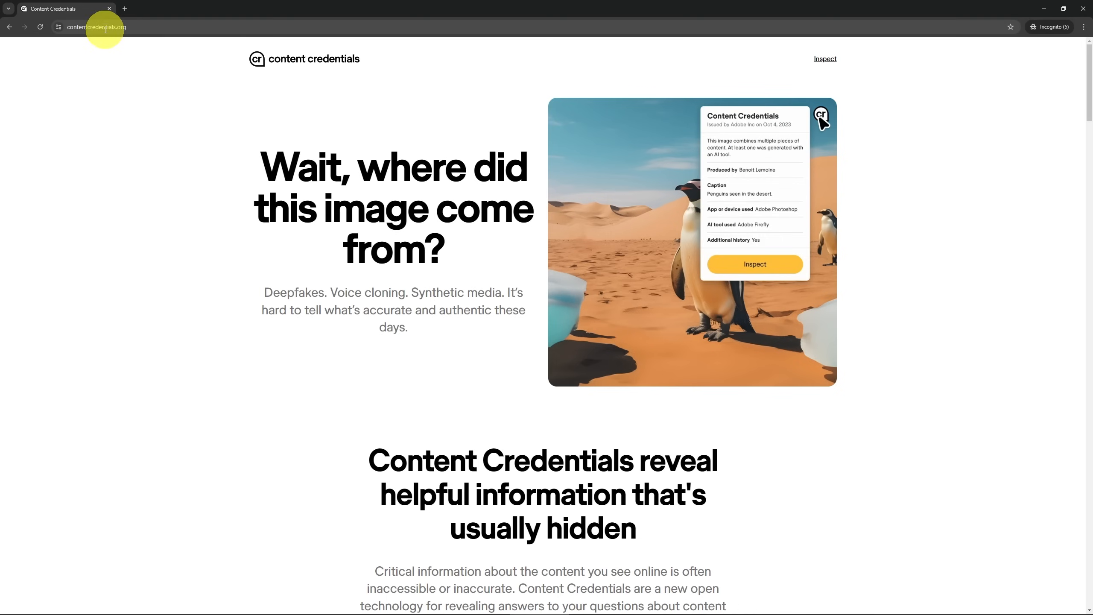
Switch to the contentcredentials.org page in the browser and read how Content Credentials work.
{"action": "left_click_drag", "start_coordinate": [1089, 98], "coordinate": [1091, 193]}
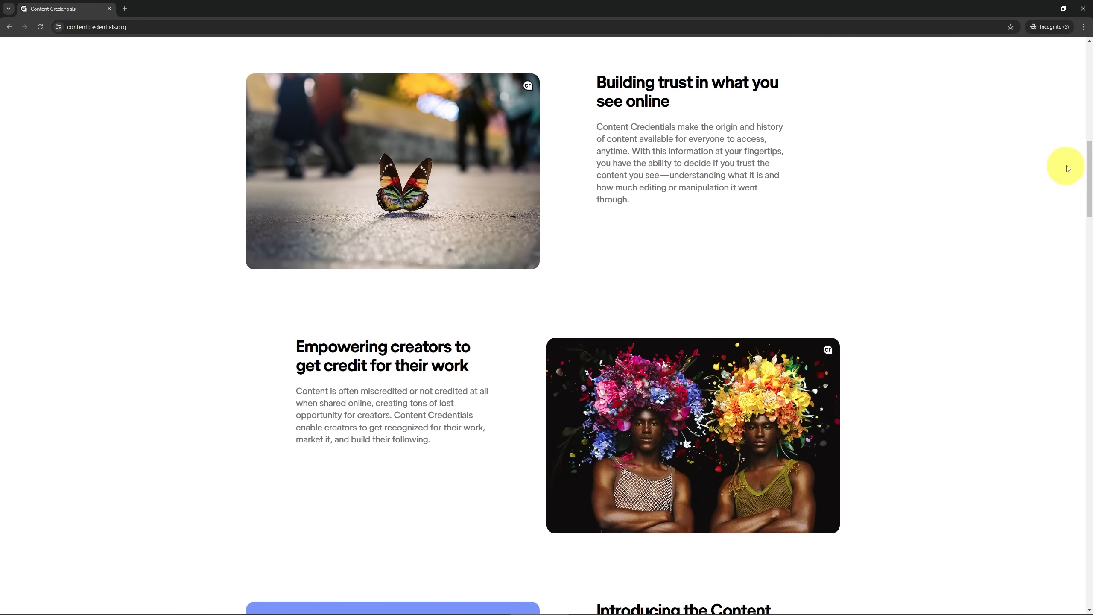
{"action": "left_click", "coordinate": [1092, 164]}
{"action": "left_click_drag", "start_coordinate": [1091, 164], "coordinate": [1090, 202]}
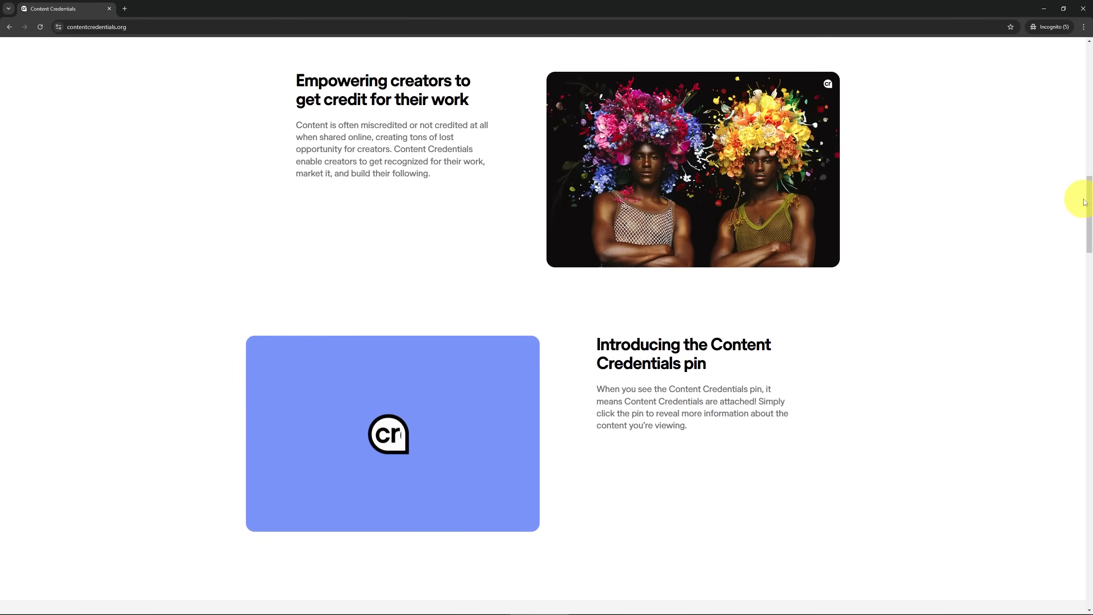
{"action": "left_click_drag", "start_coordinate": [1091, 193], "coordinate": [1091, 227]}
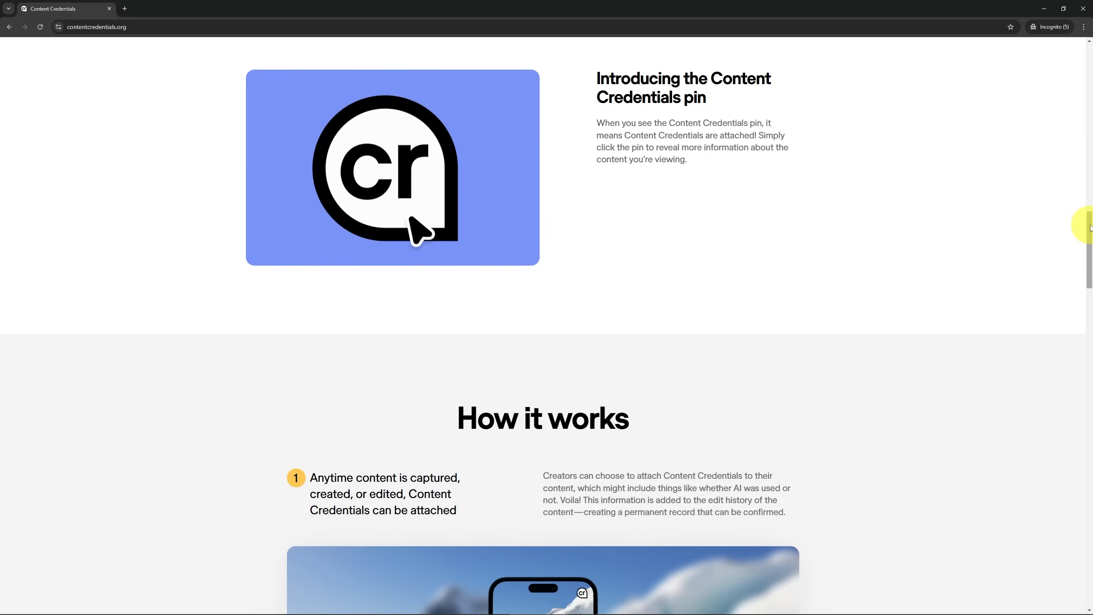
{"action": "left_click_drag", "start_coordinate": [1091, 224], "coordinate": [1091, 270]}
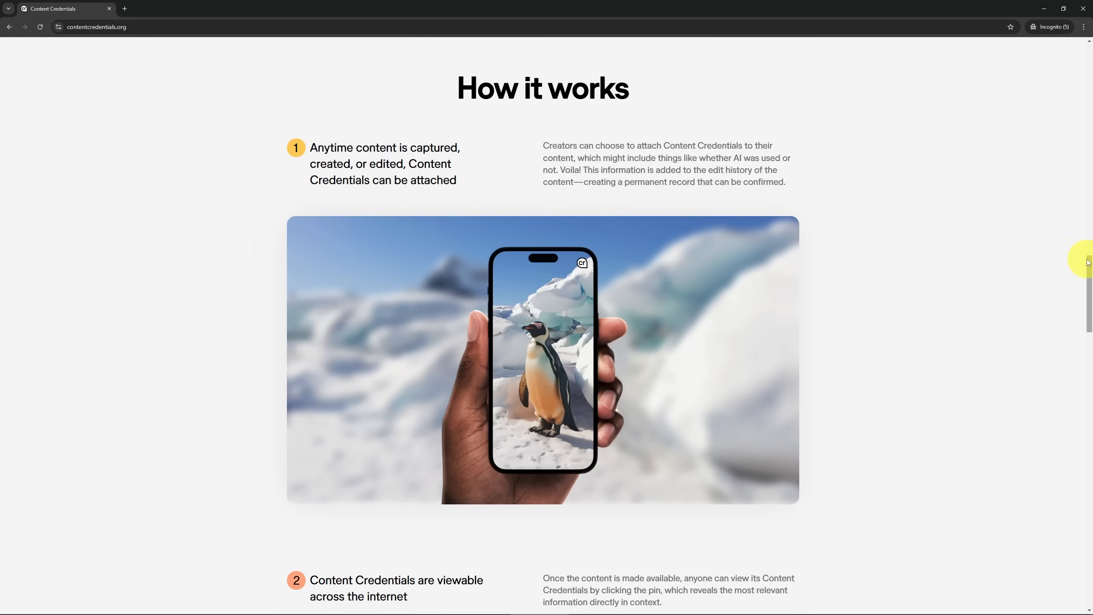
{"action": "left_click_drag", "start_coordinate": [1090, 269], "coordinate": [1084, 346]}
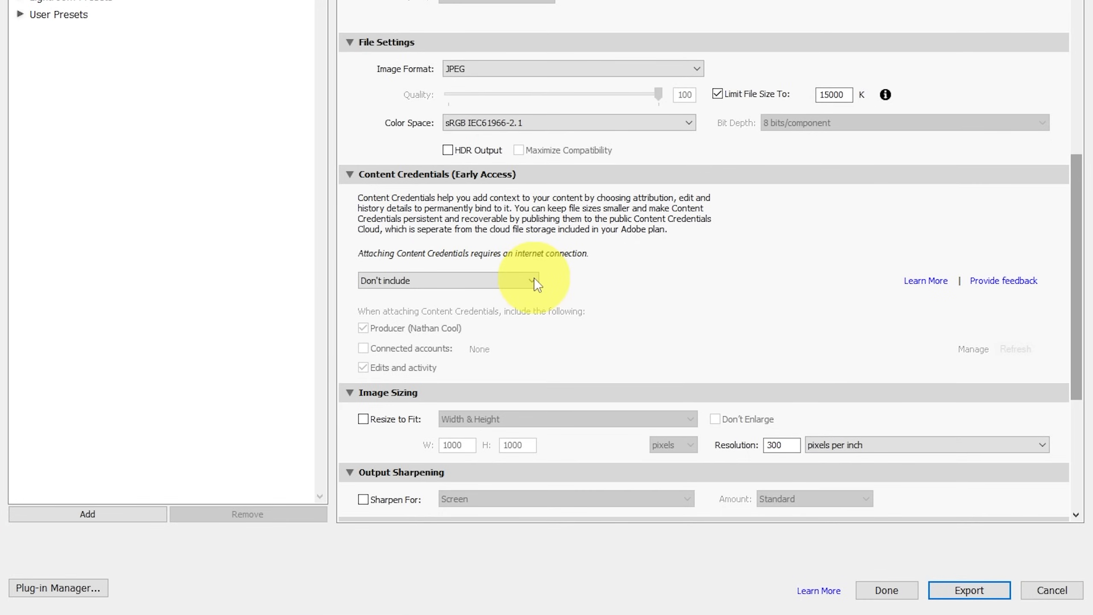
Choose Attach to files for the Content Credentials in the export settings and cancel the export.
{"action": "left_click", "coordinate": [511, 285]}
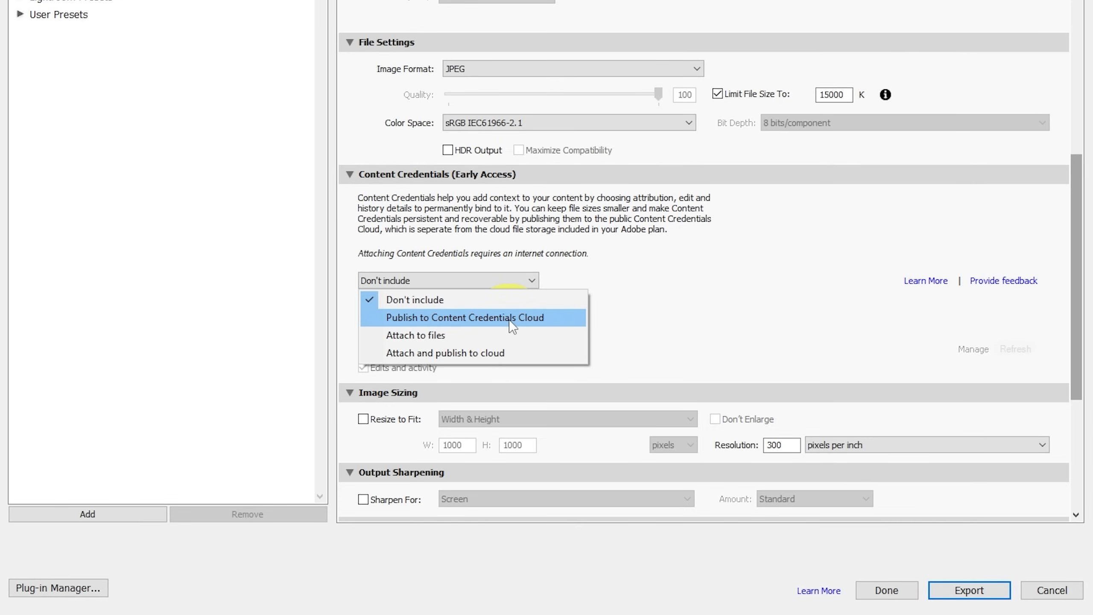
{"action": "left_click", "coordinate": [448, 335]}
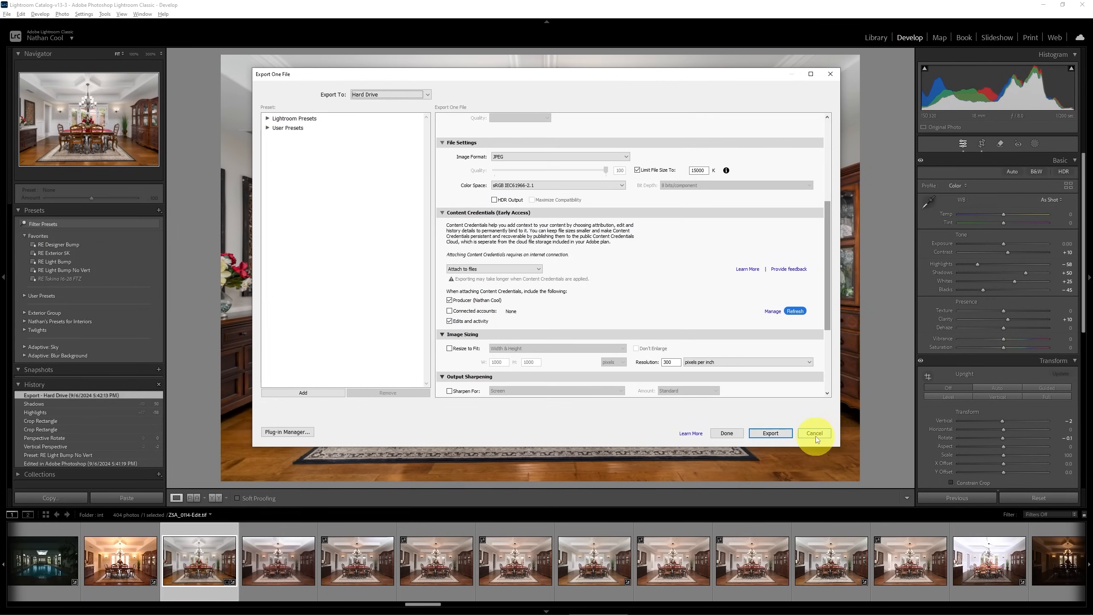
{"action": "left_click", "coordinate": [902, 491]}
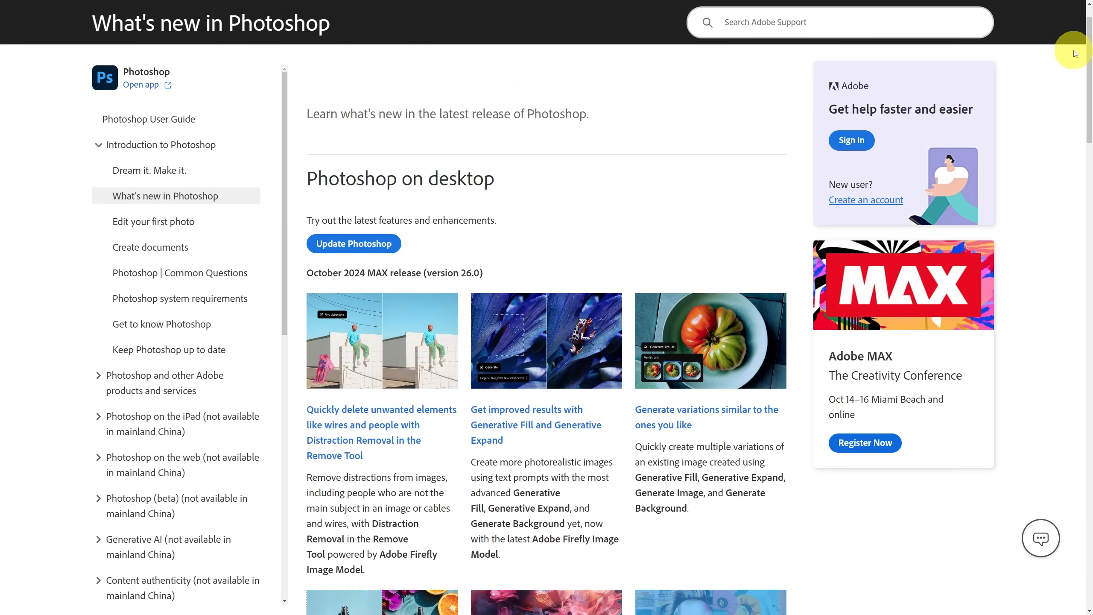
Read the October 2024 release features on the What's new in Photoshop page.
{"action": "left_click_drag", "start_coordinate": [1089, 59], "coordinate": [1089, 96]}
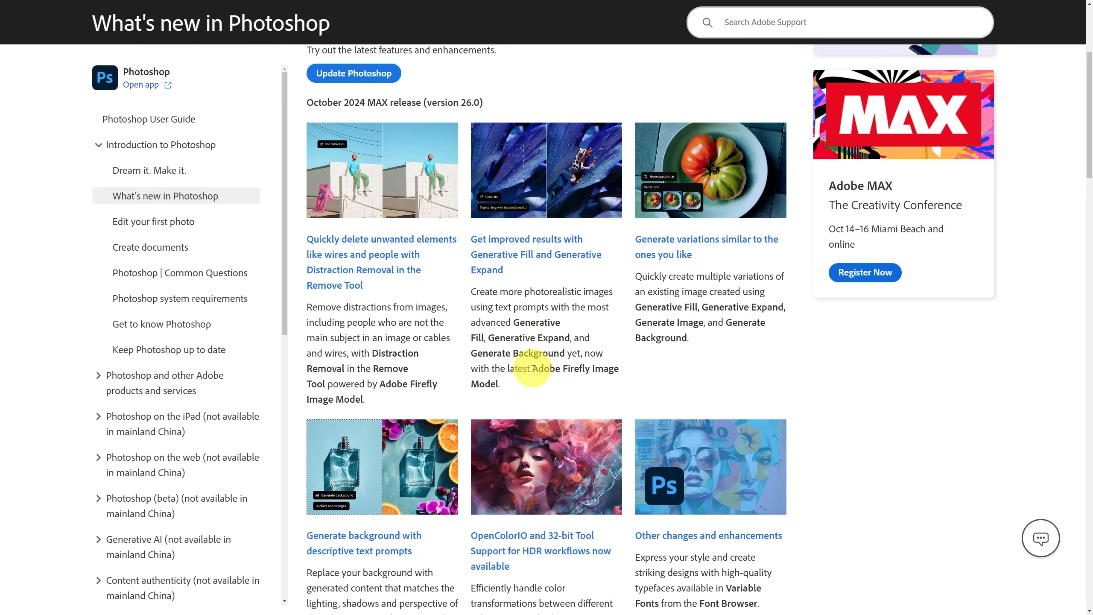
{"action": "left_click_drag", "start_coordinate": [533, 368], "coordinate": [543, 383]}
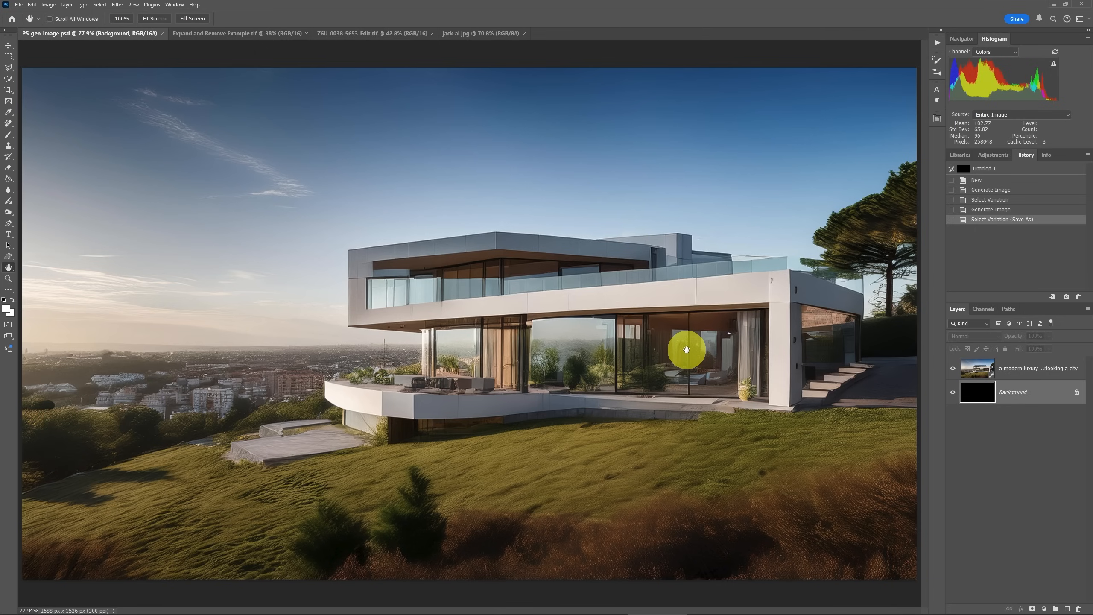
Switch to Photoshop, examine the generated house image's pixel dimensions in Image Size, and cancel without changes.
{"action": "key", "text": "alt+i"}
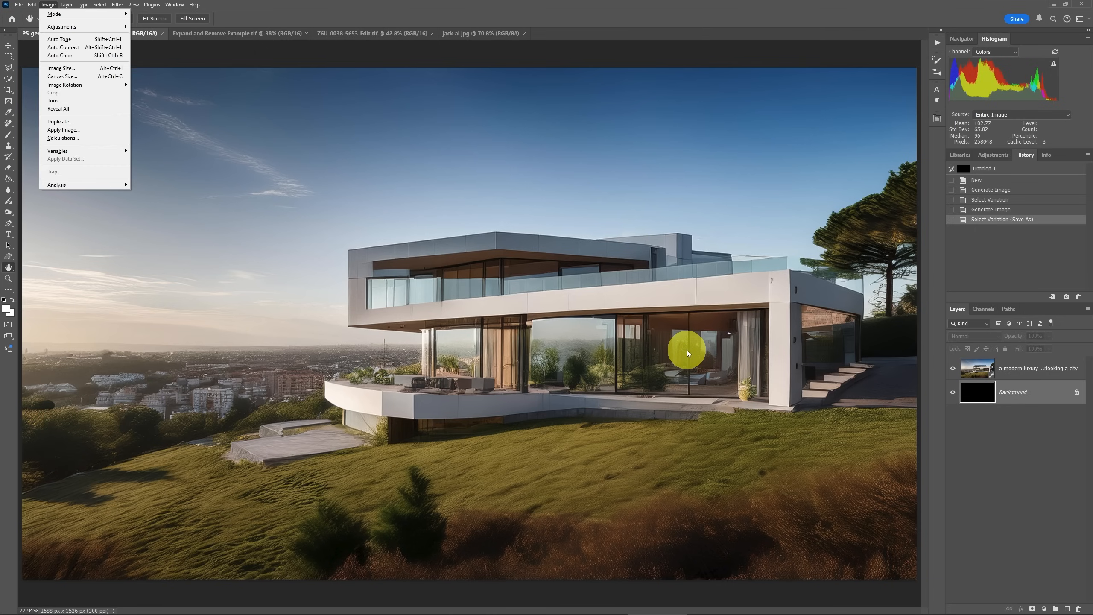
{"action": "key", "text": "i"}
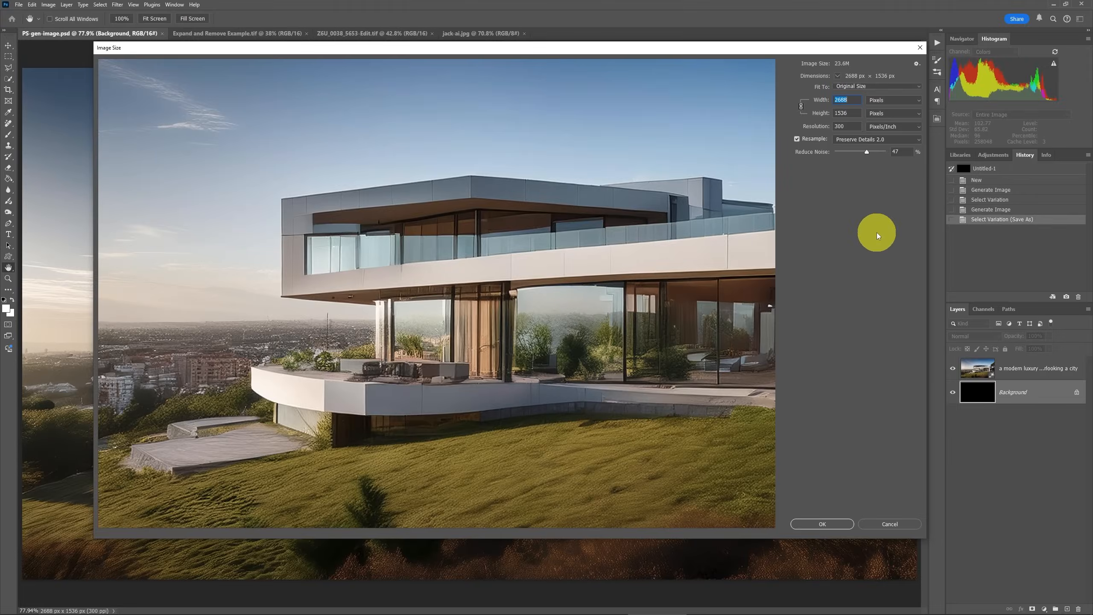
{"action": "left_click", "coordinate": [888, 524]}
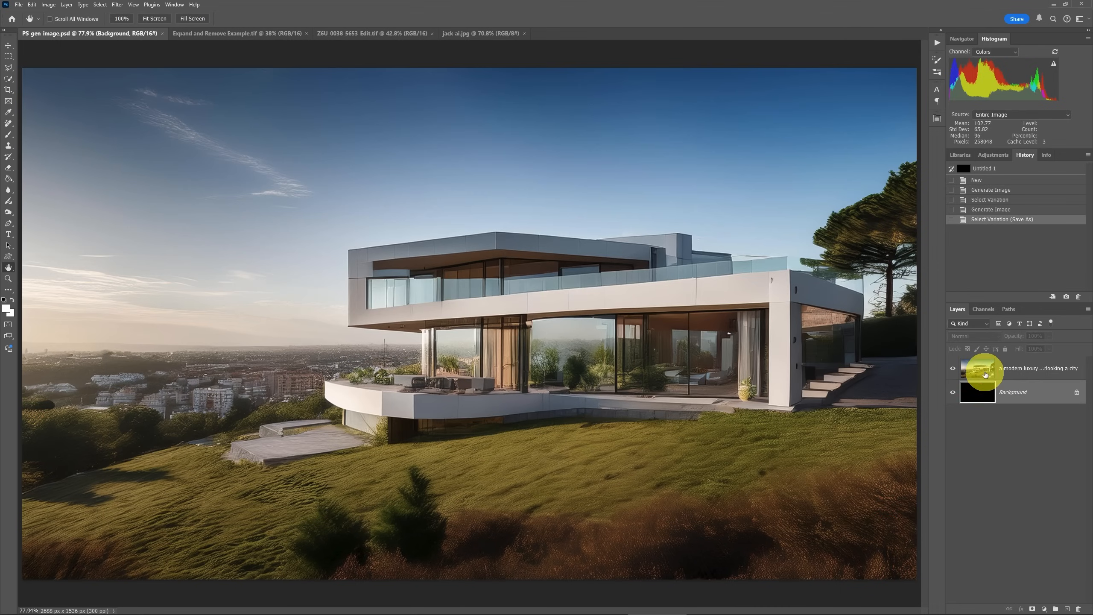
Hide the generated house layer to inspect the black background beneath it, and show and select the house layer again.
{"action": "left_click", "coordinate": [985, 372]}
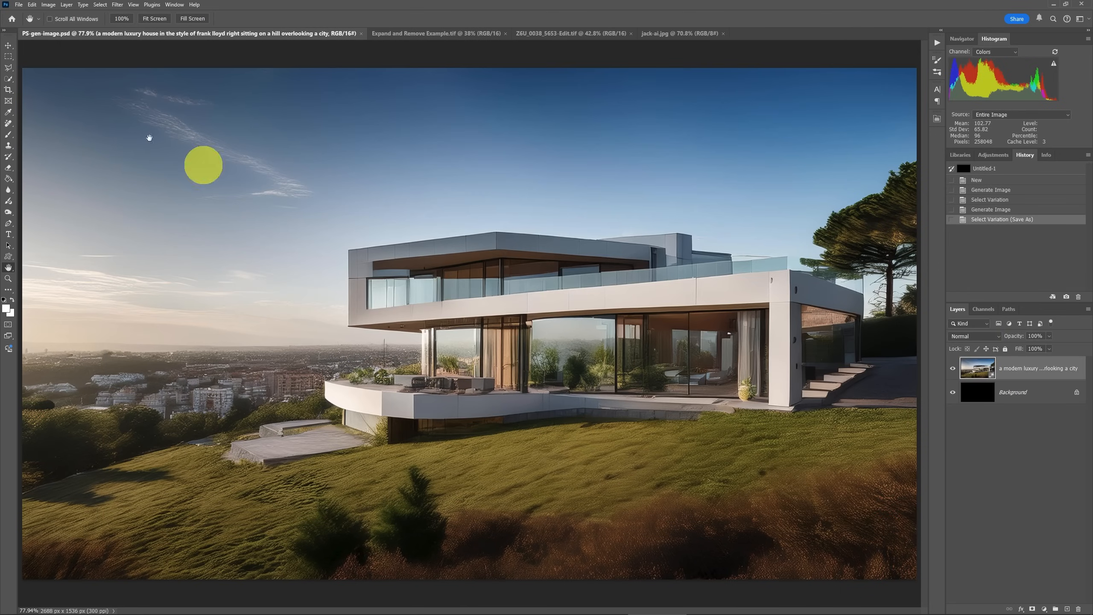
{"action": "left_click", "coordinate": [953, 368]}
{"action": "left_click", "coordinate": [980, 400]}
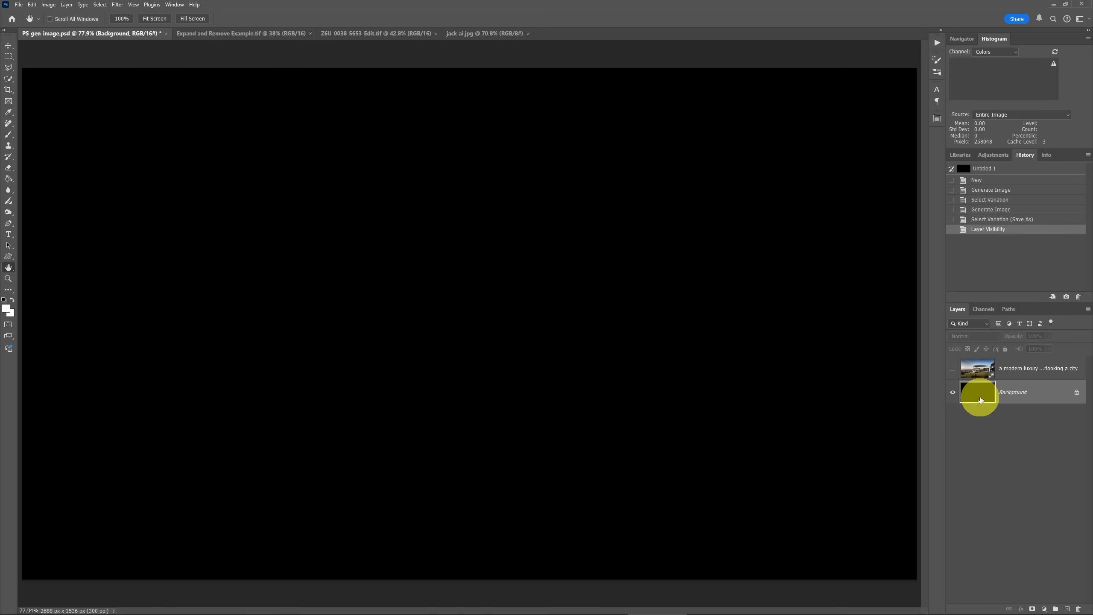
{"action": "left_click", "coordinate": [954, 369]}
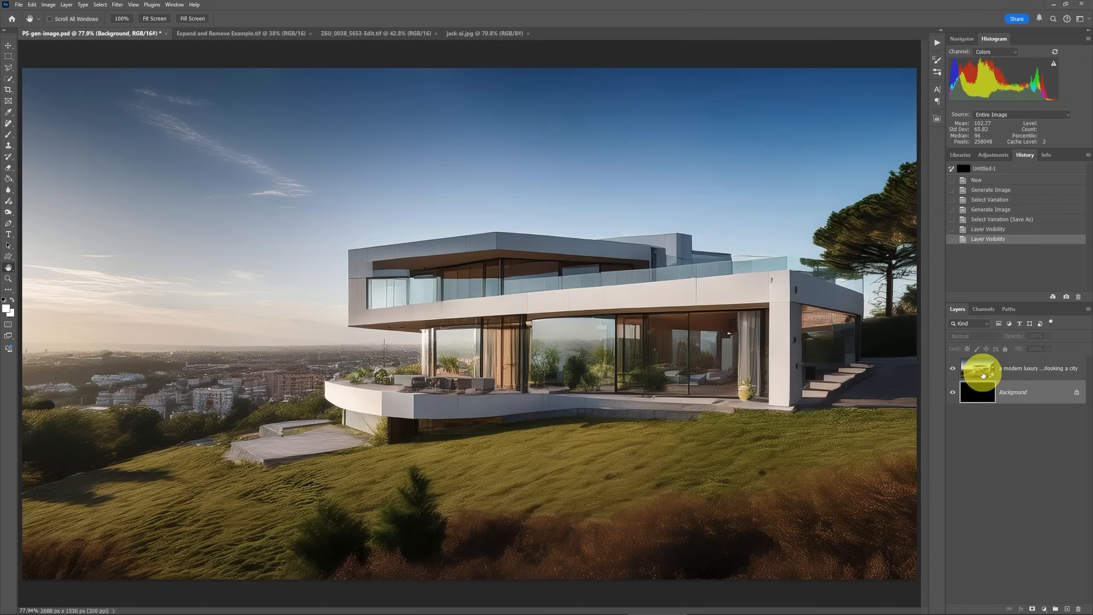
{"action": "left_click", "coordinate": [974, 372]}
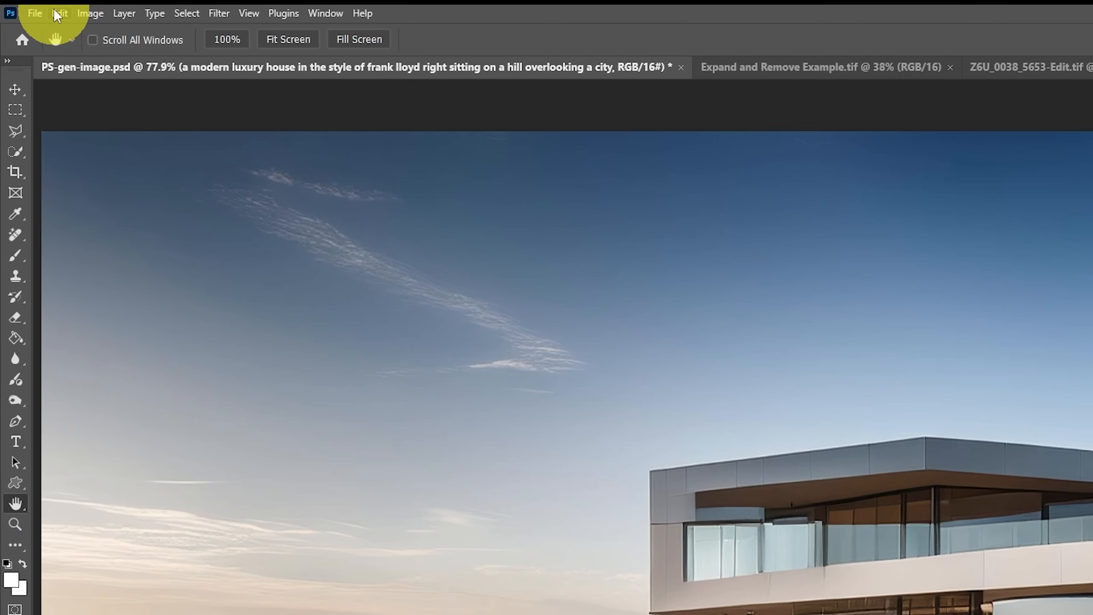
Open Generate Image to examine the prompt, content type and style options, and cancel it.
{"action": "left_click", "coordinate": [32, 5]}
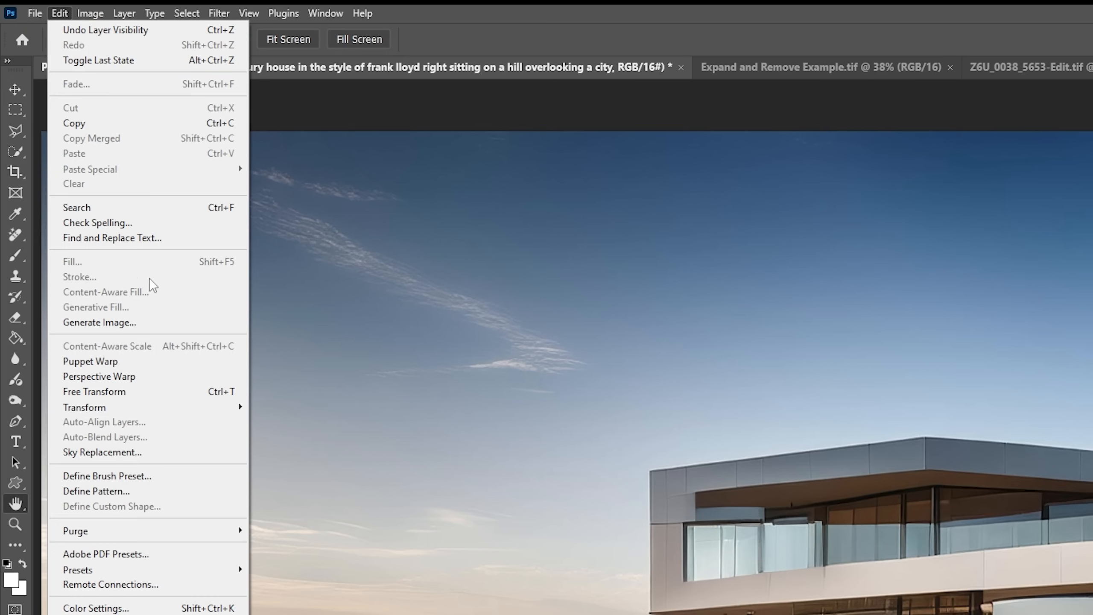
{"action": "left_click", "coordinate": [166, 322]}
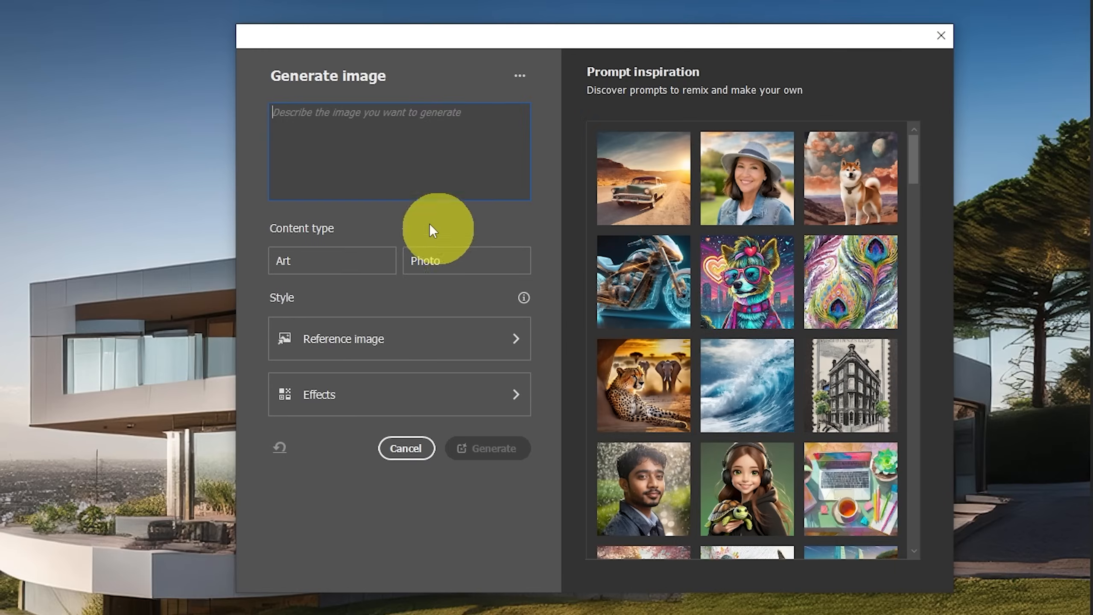
{"action": "left_click", "coordinate": [400, 450]}
Preview the other variations of the generated house layer, reselect the fifth one, and inspect the image at 100% zoom.
{"action": "left_click", "coordinate": [935, 119]}
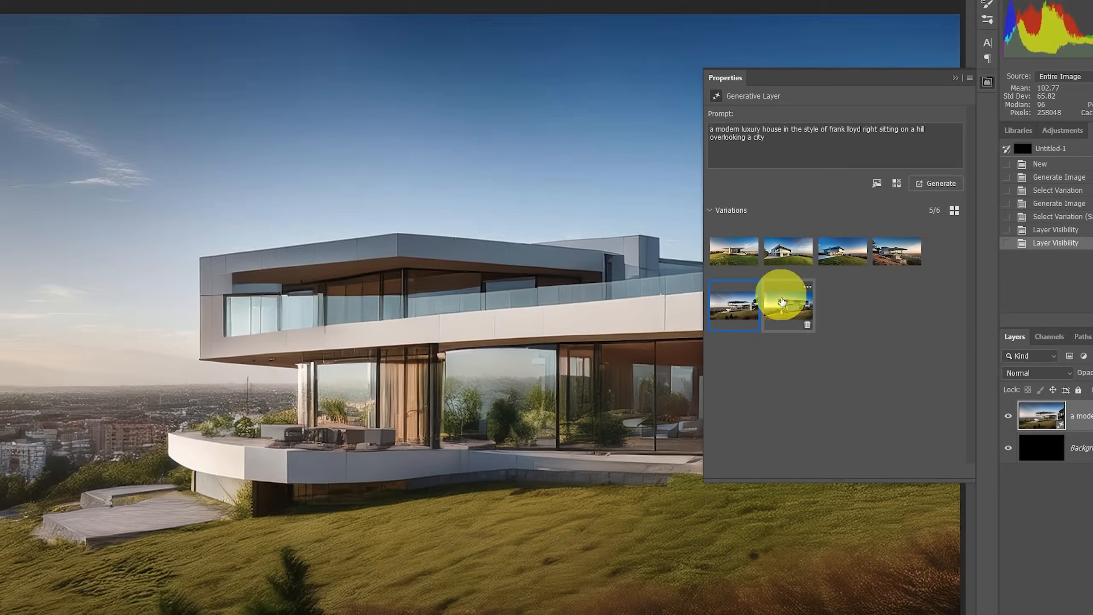
{"action": "left_click", "coordinate": [787, 327]}
{"action": "left_click", "coordinate": [762, 260]}
{"action": "left_click", "coordinate": [757, 245]}
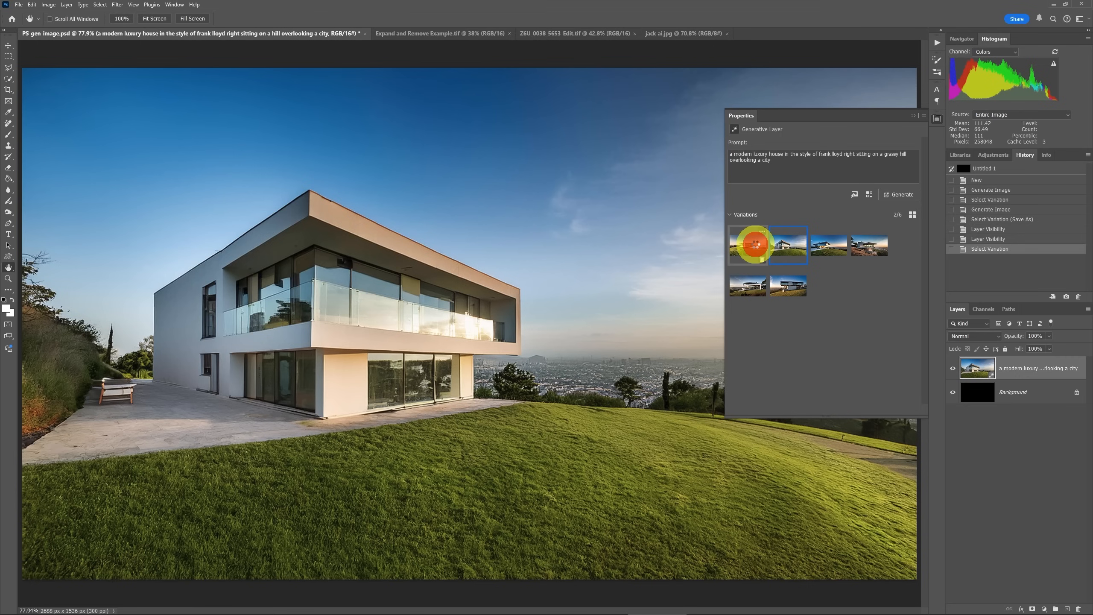
{"action": "left_click", "coordinate": [755, 278]}
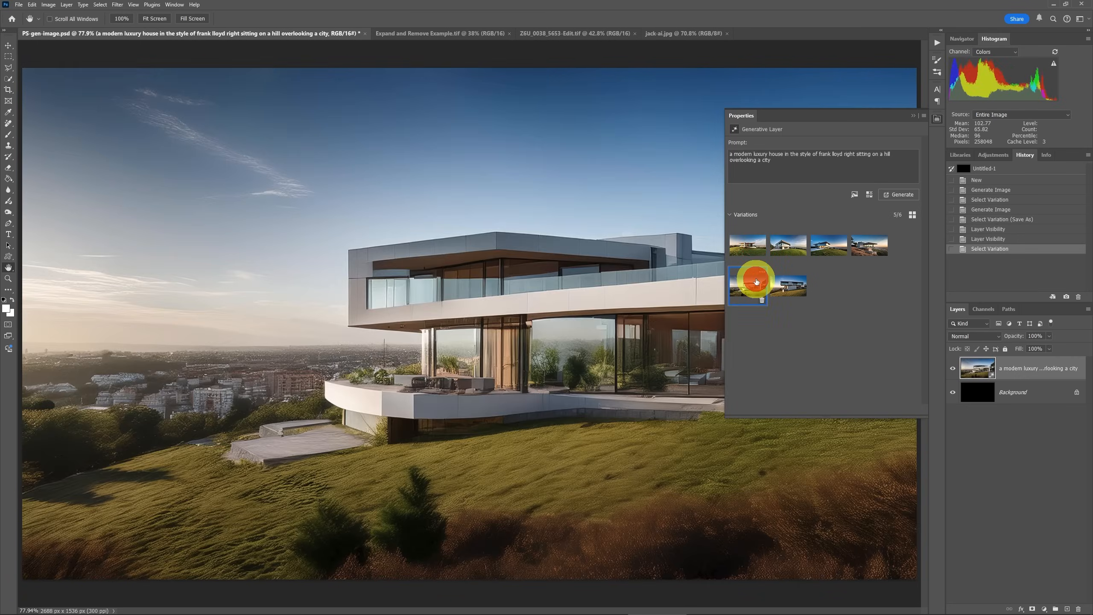
{"action": "left_click", "coordinate": [912, 115]}
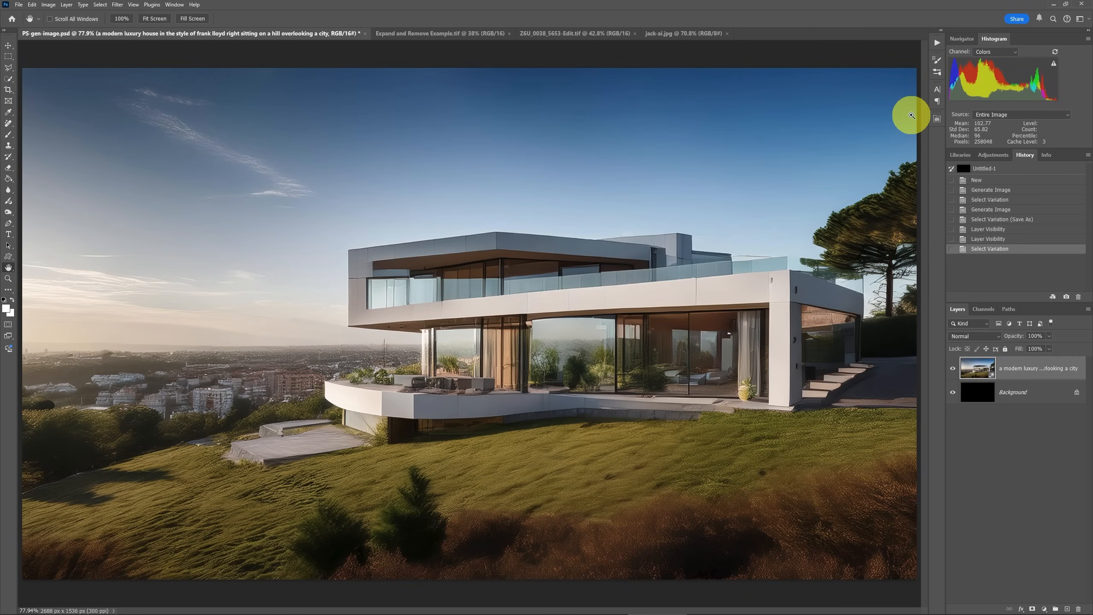
{"action": "key", "text": "ctrl+1"}
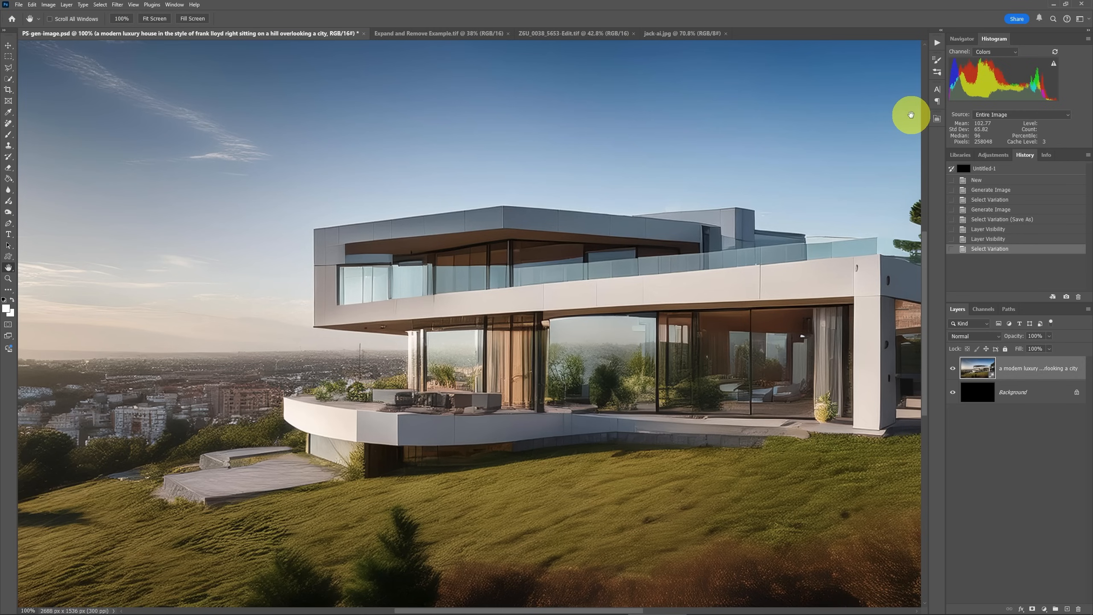
{"action": "key", "text": "ctrl+0"}
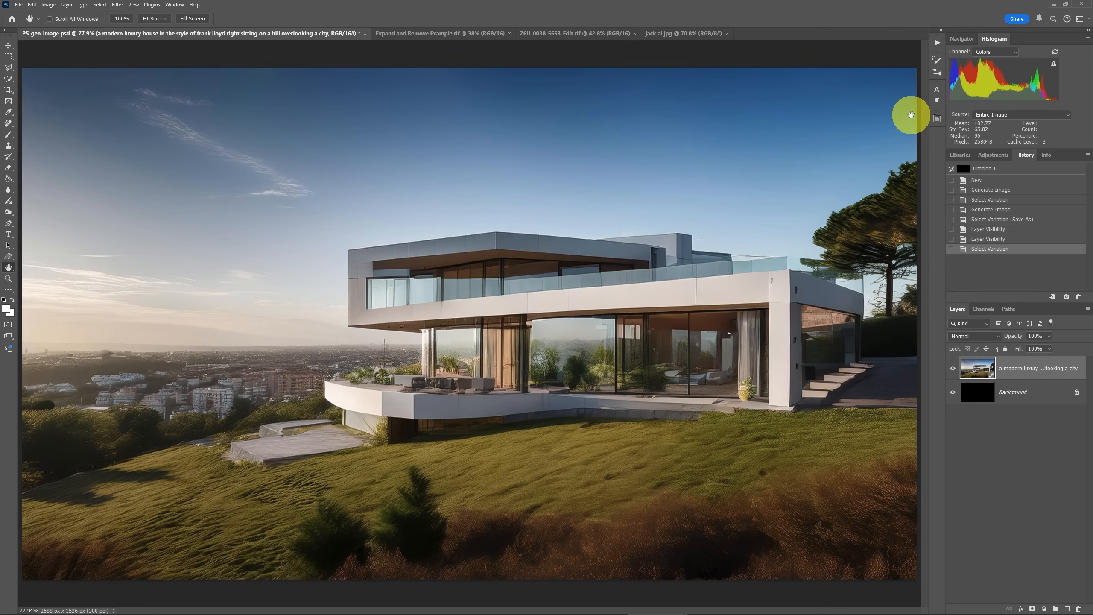
Extend the canvas of Expand and Remove Example.tif by 2000 pixels to a width of 7004 pixels, adding the space on the image's right side.
{"action": "key", "text": "ctrl+Tab"}
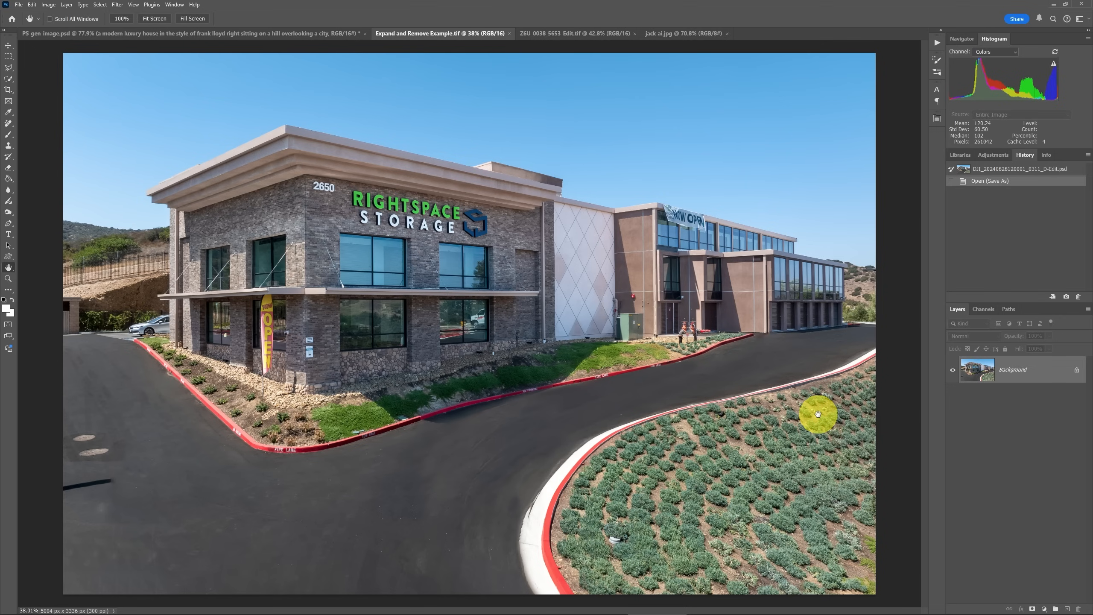
{"action": "key", "text": "ctrl+minus"}
{"action": "key", "text": "ctrl+minus"}
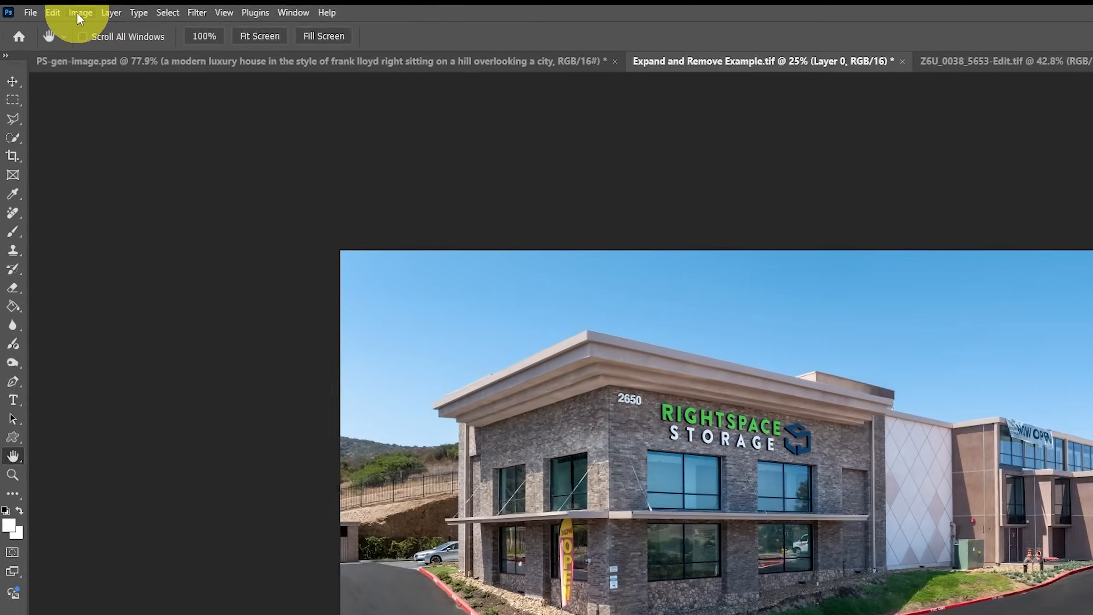
{"action": "left_click", "coordinate": [48, 5]}
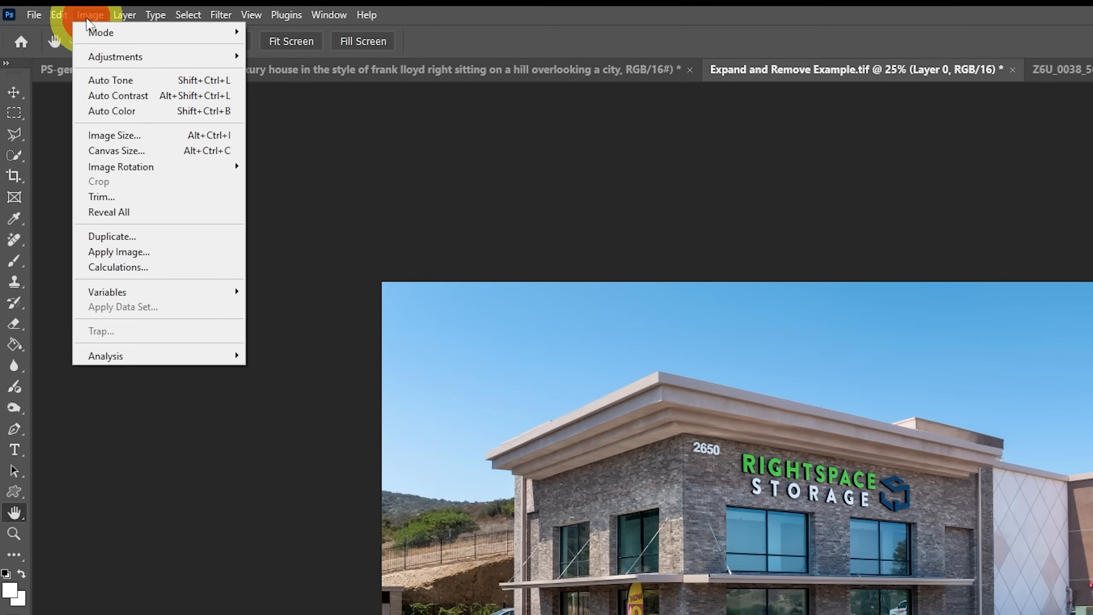
{"action": "left_click", "coordinate": [126, 151]}
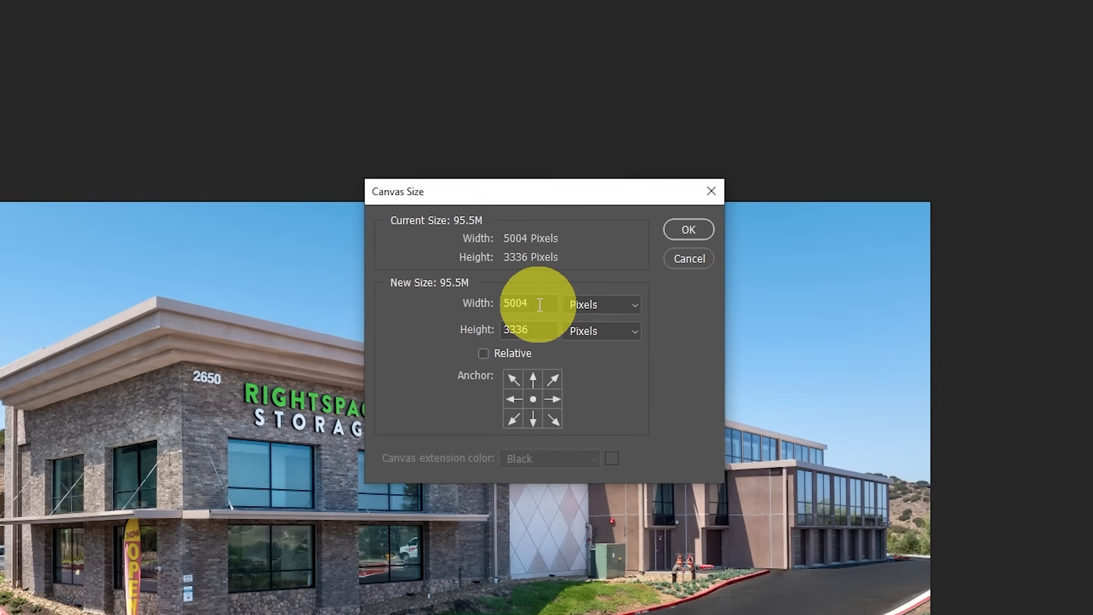
{"action": "left_click", "coordinate": [958, 369]}
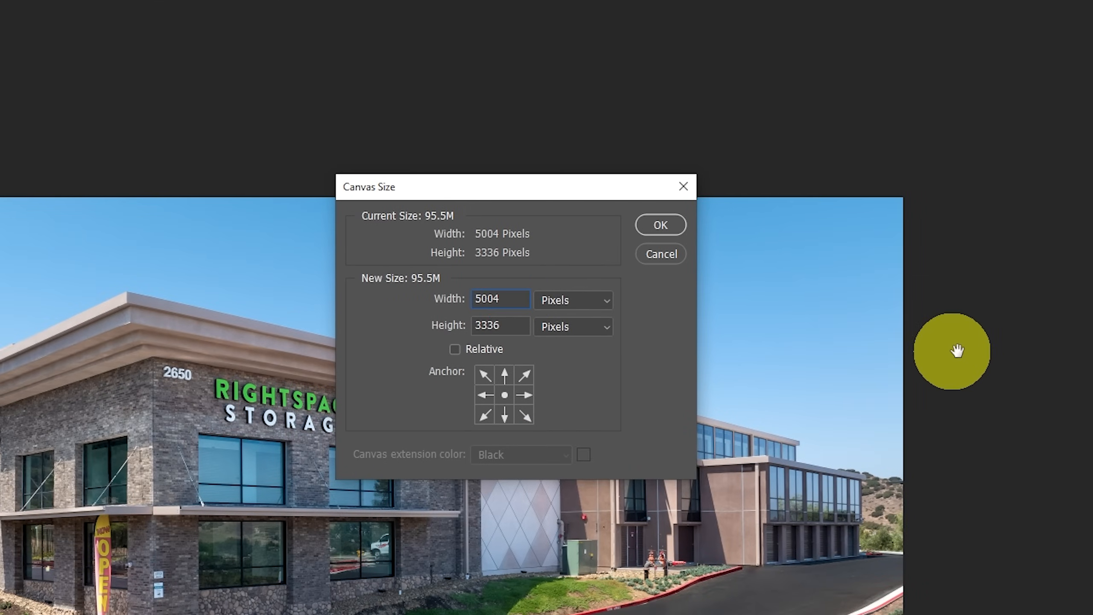
{"action": "type", "text": "+2000"}
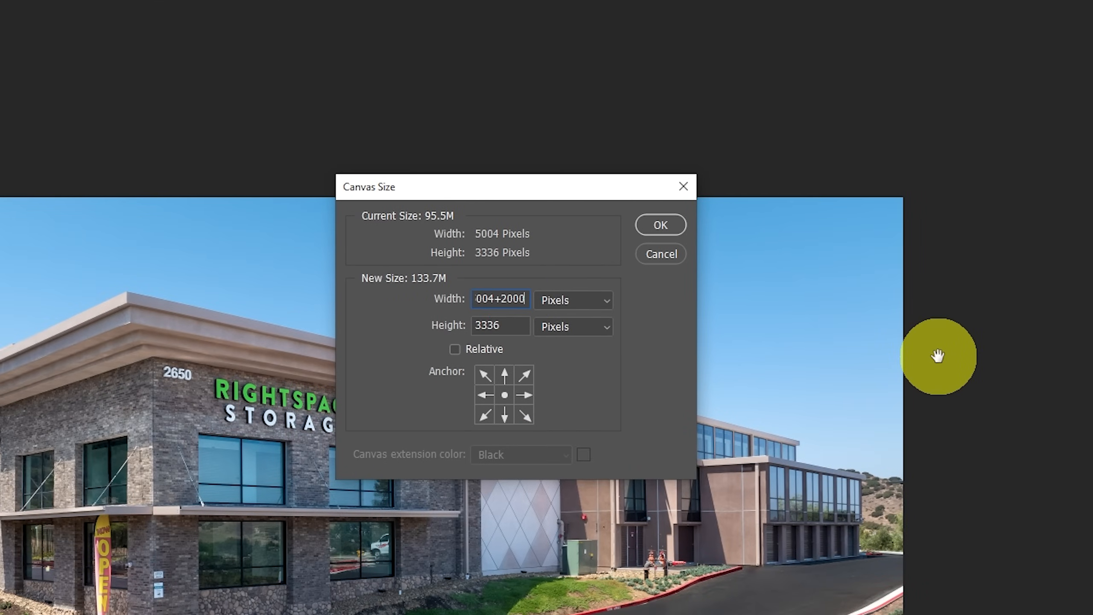
{"action": "key", "text": "Tab"}
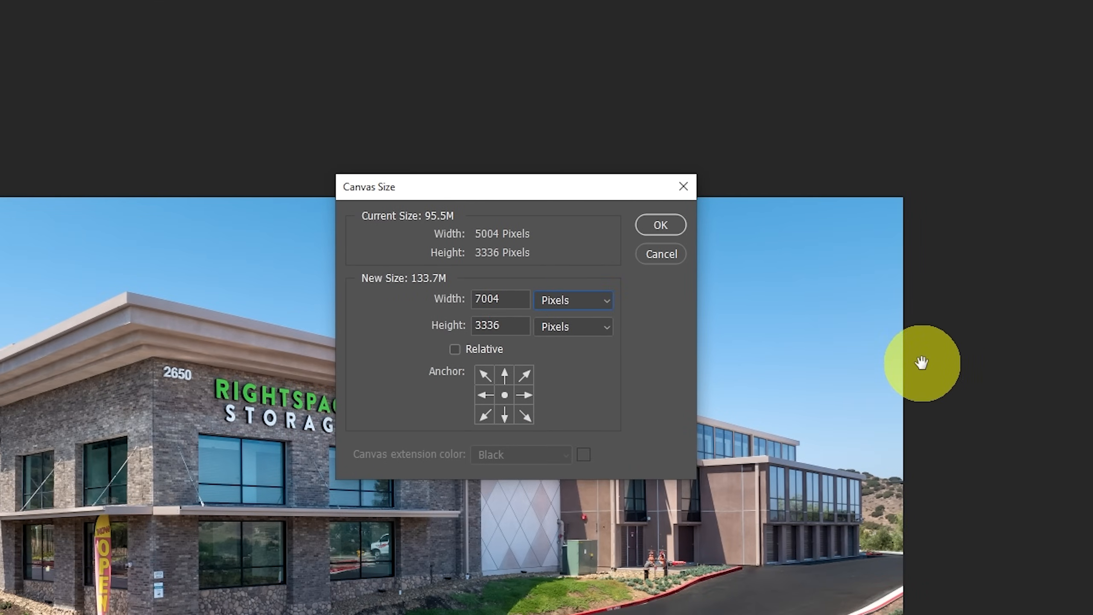
{"action": "left_click", "coordinate": [482, 395]}
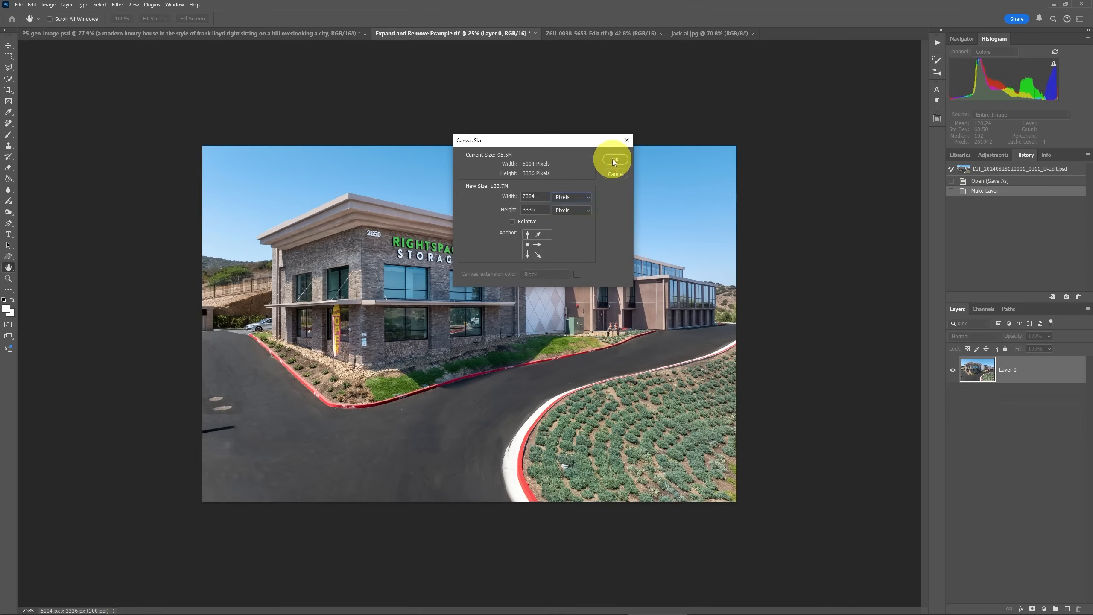
{"action": "left_click", "coordinate": [614, 159]}
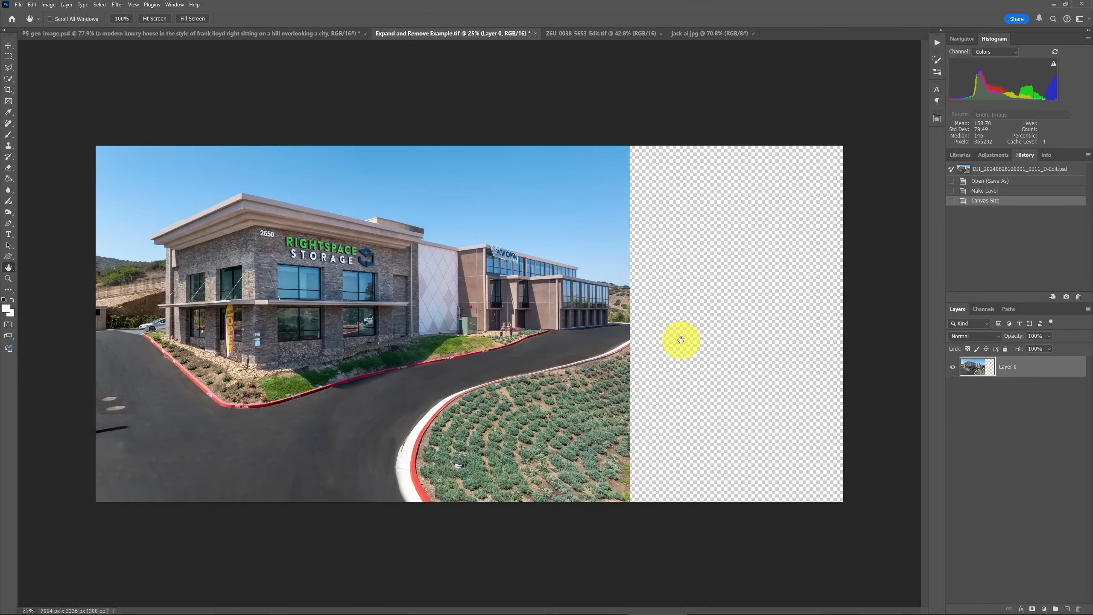
Make a fixed-size 1024 x 1024 px rectangular marquee selection slightly overlapping the photo's right edge and extending into the empty canvas.
{"action": "key", "text": "ctrl+0"}
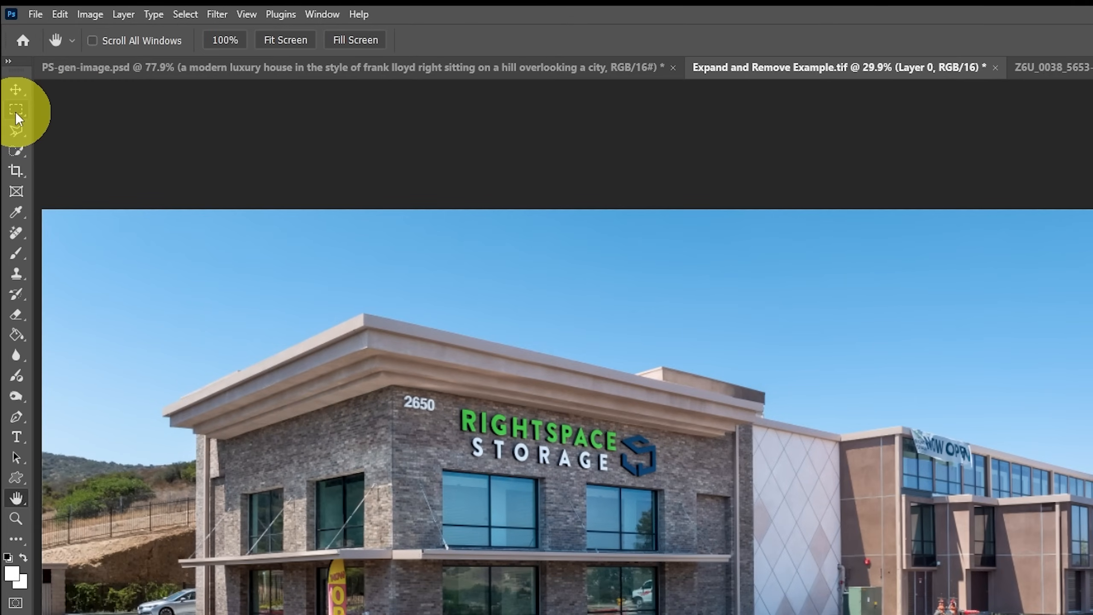
{"action": "left_click", "coordinate": [14, 105]}
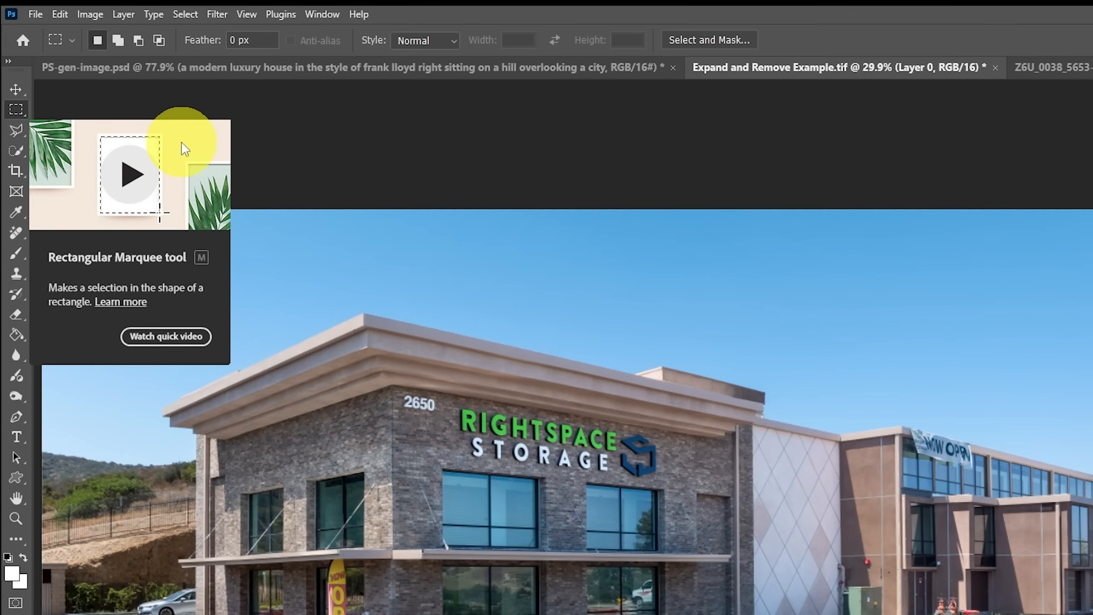
{"action": "left_click", "coordinate": [430, 36]}
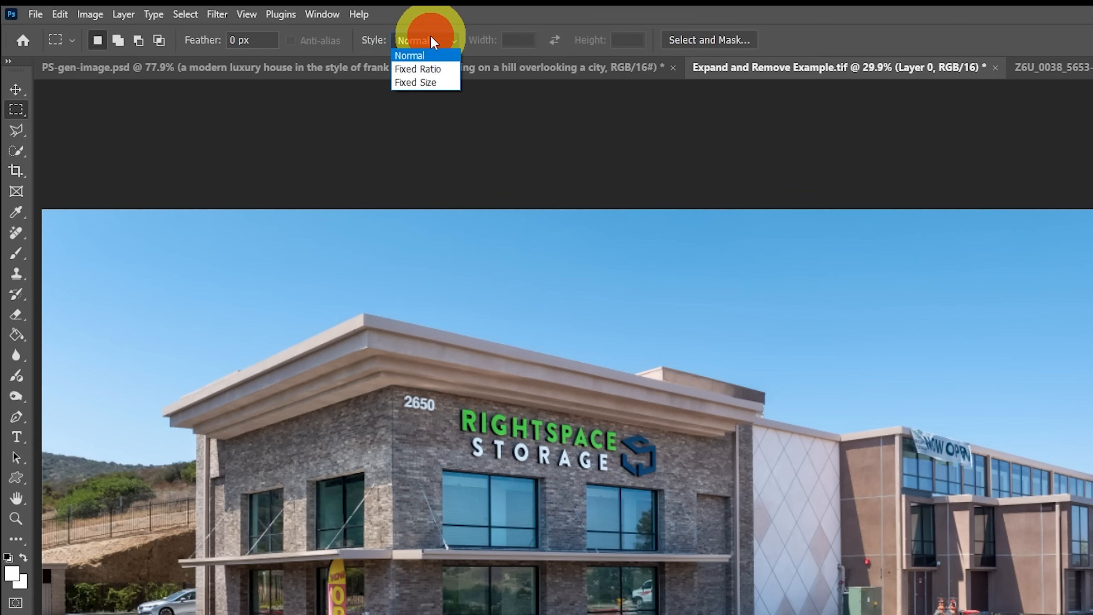
{"action": "left_click", "coordinate": [425, 82]}
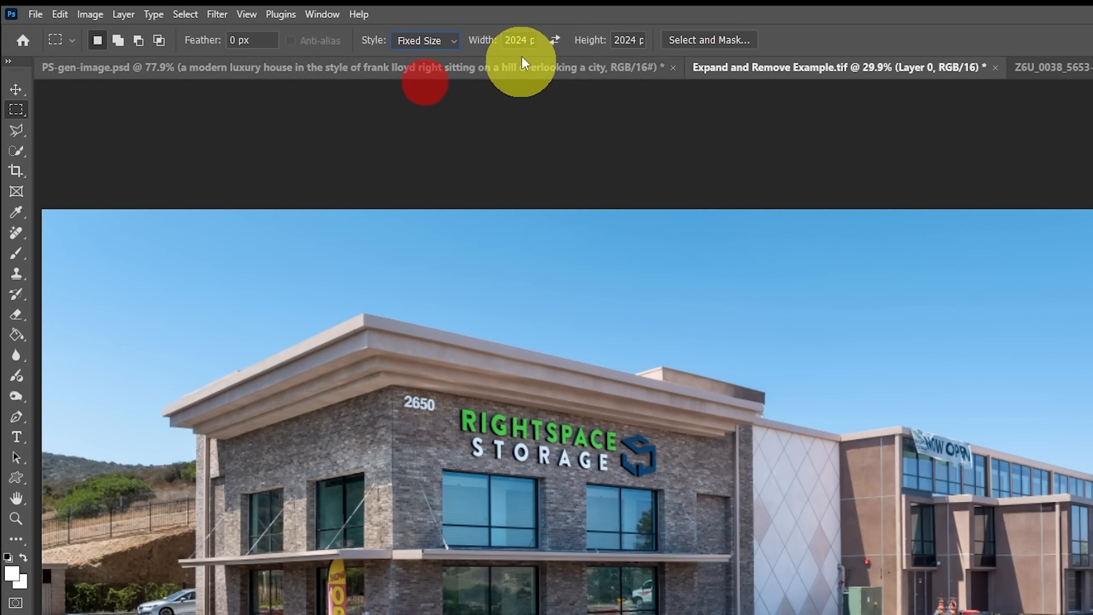
{"action": "left_click", "coordinate": [504, 39]}
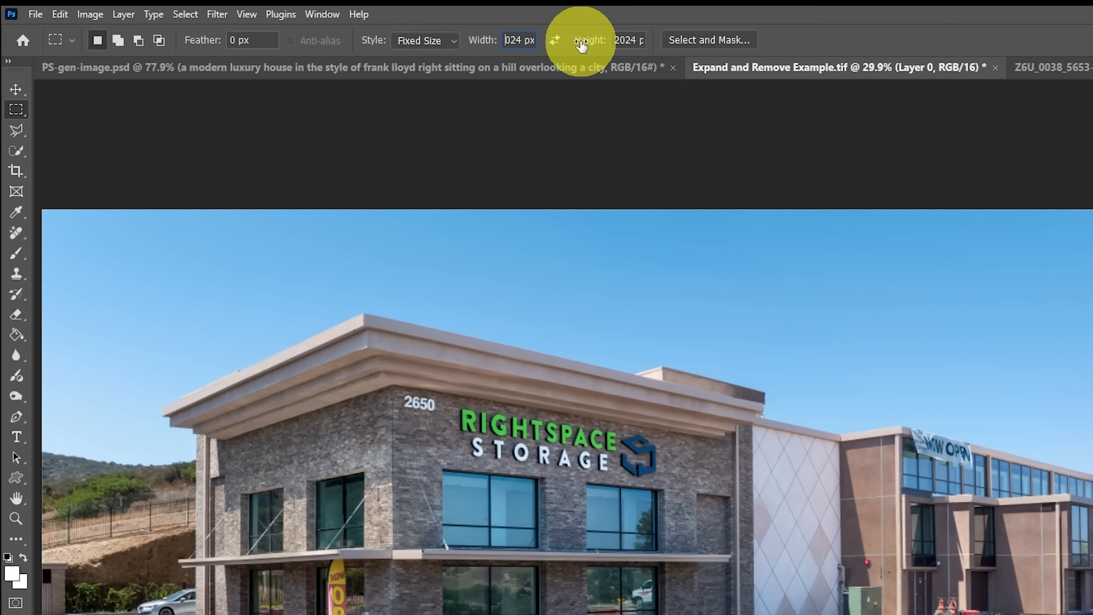
{"action": "left_click", "coordinate": [628, 40]}
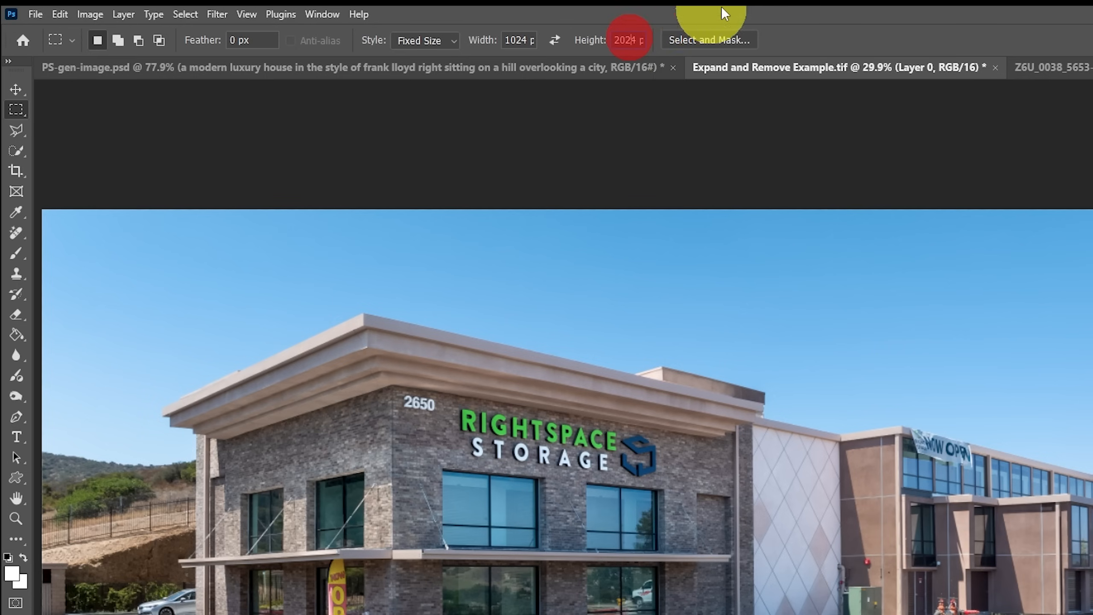
{"action": "key", "text": "BackSpace"}
{"action": "type", "text": "1"}
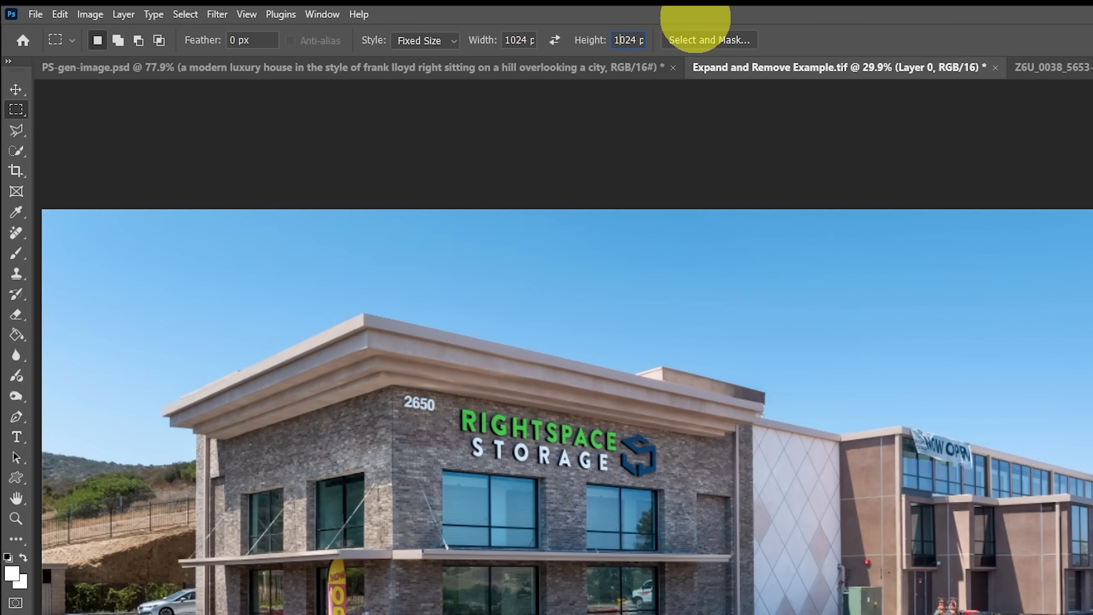
{"action": "left_click", "coordinate": [827, 40]}
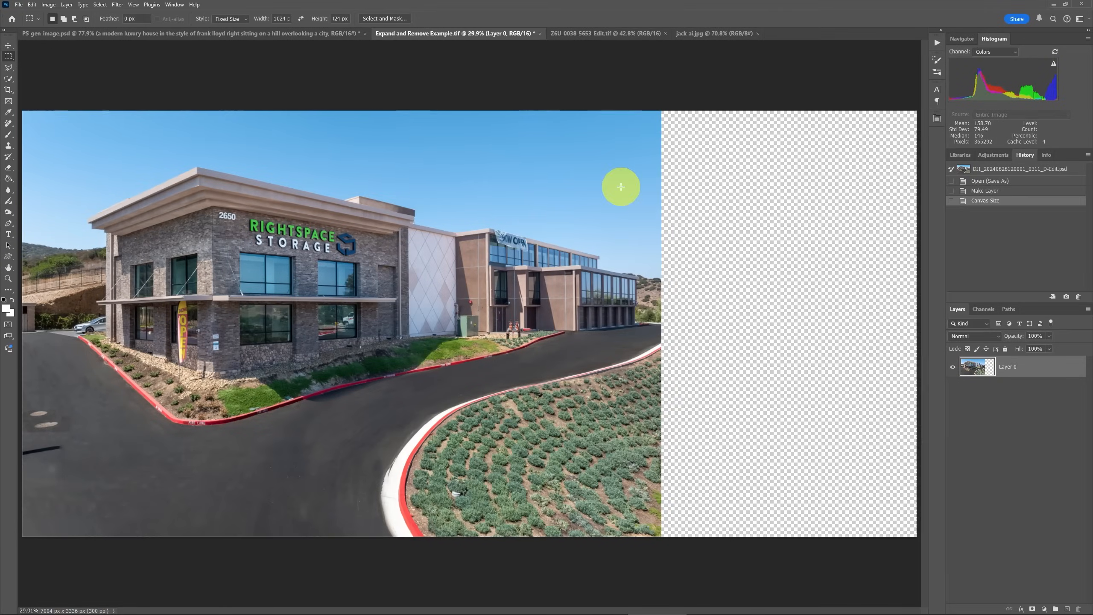
{"action": "left_click_drag", "start_coordinate": [623, 183], "coordinate": [653, 249]}
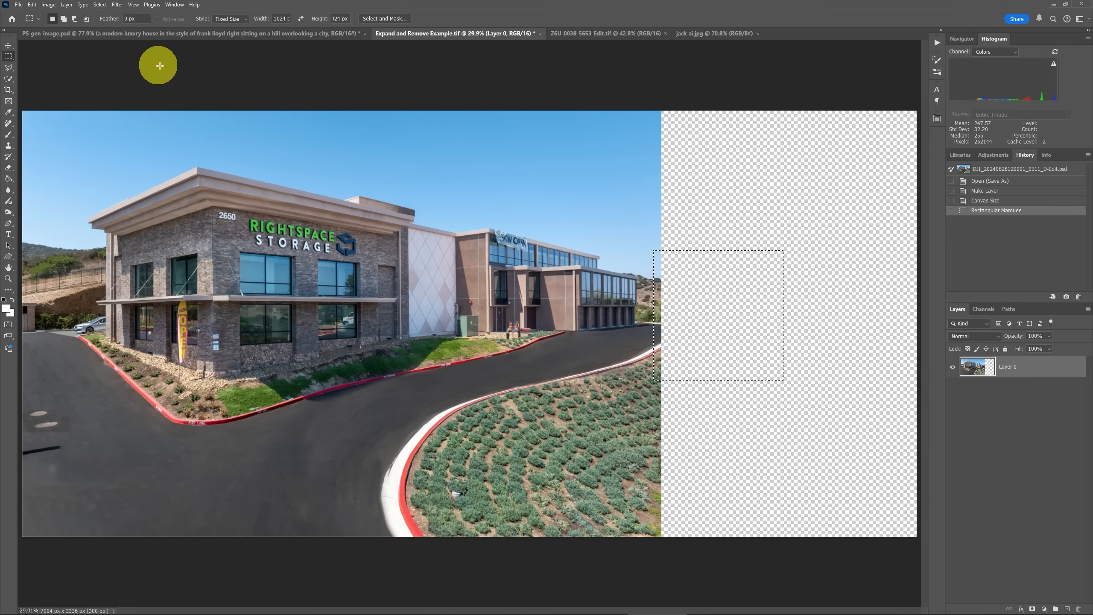
Run Generative Fill with an empty prompt on the 1024 x 1024 px selection at the photo's right edge.
{"action": "left_click", "coordinate": [32, 5]}
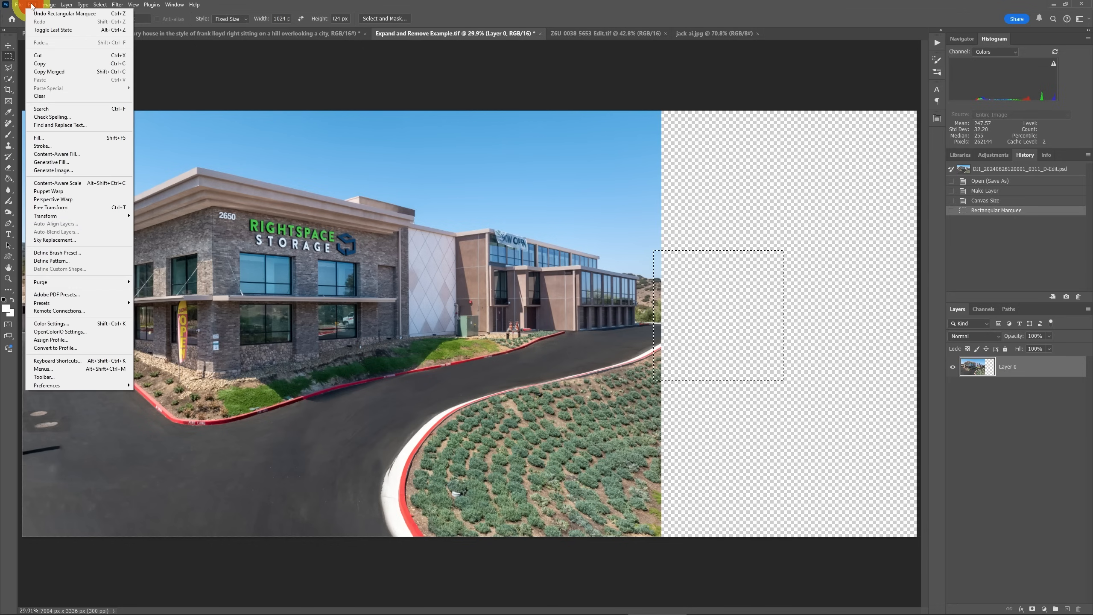
{"action": "left_click", "coordinate": [69, 162]}
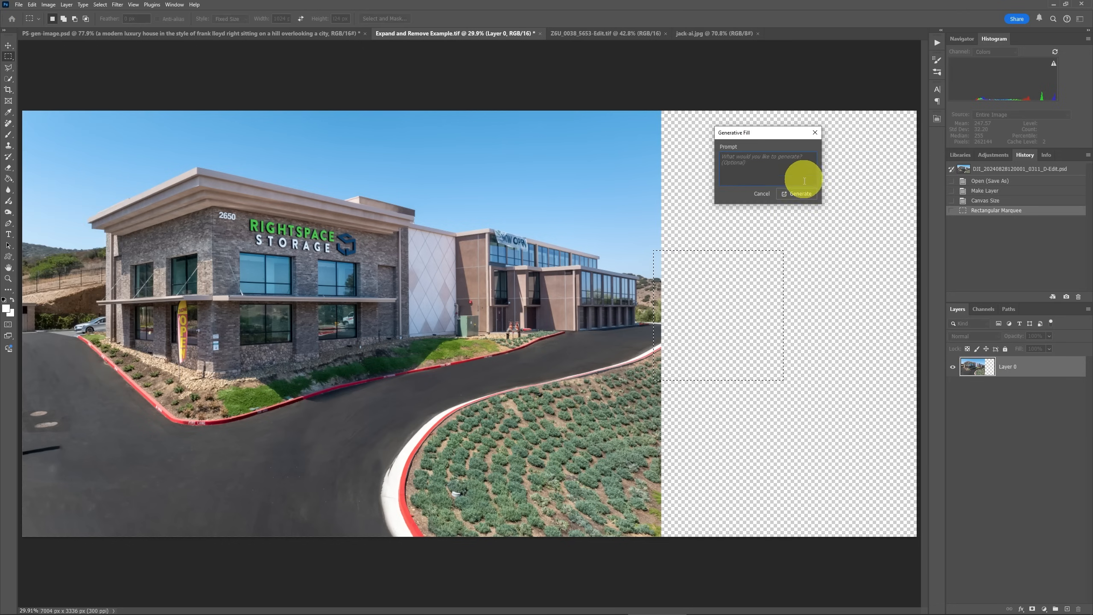
{"action": "left_click", "coordinate": [799, 194]}
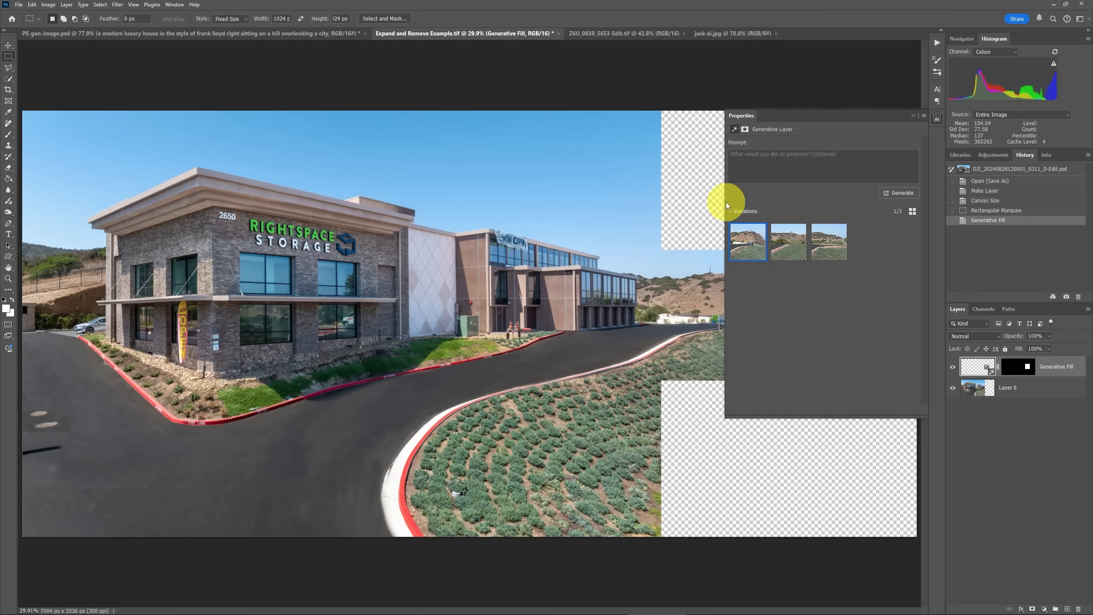
{"action": "left_click", "coordinate": [913, 116]}
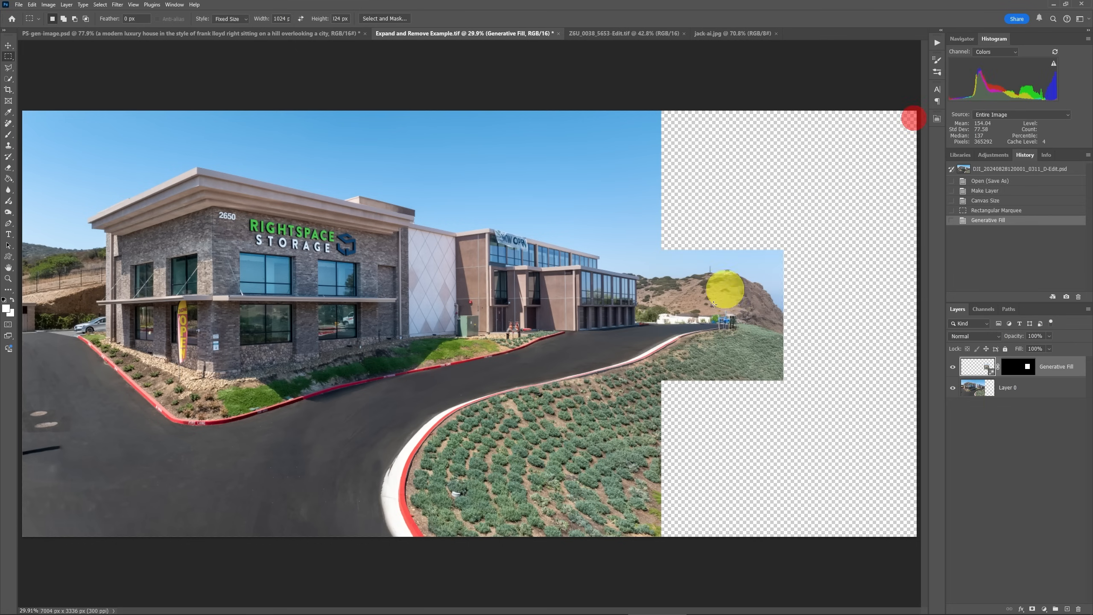
Inspect the generated area at 100% zoom, preview its other variations, and select the second one.
{"action": "key", "text": "ctrl+1"}
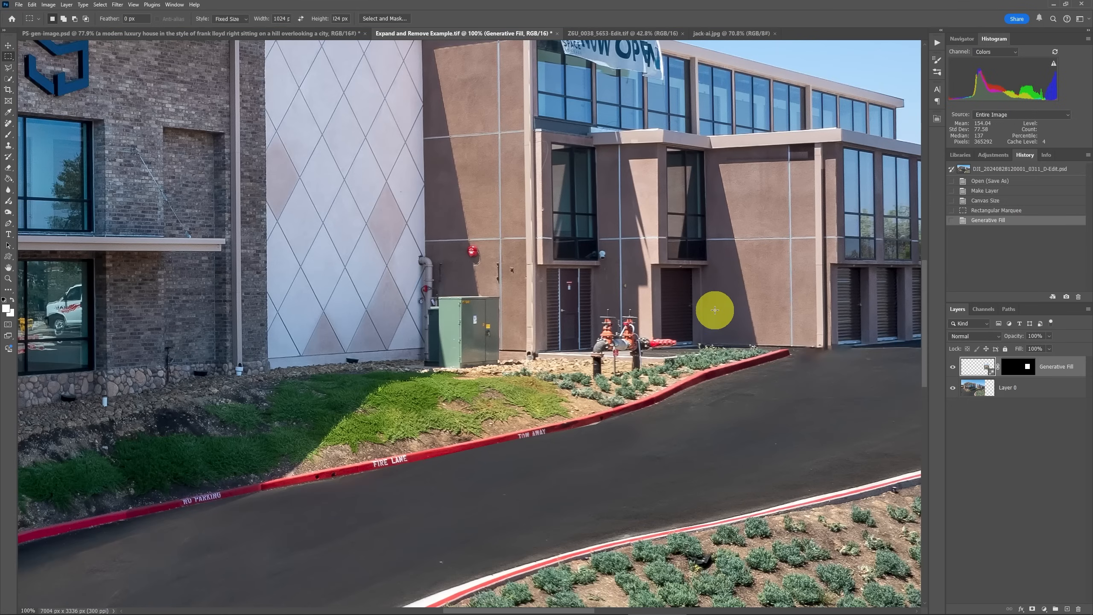
{"action": "left_click_drag", "start_coordinate": [819, 261], "coordinate": [463, 272]}
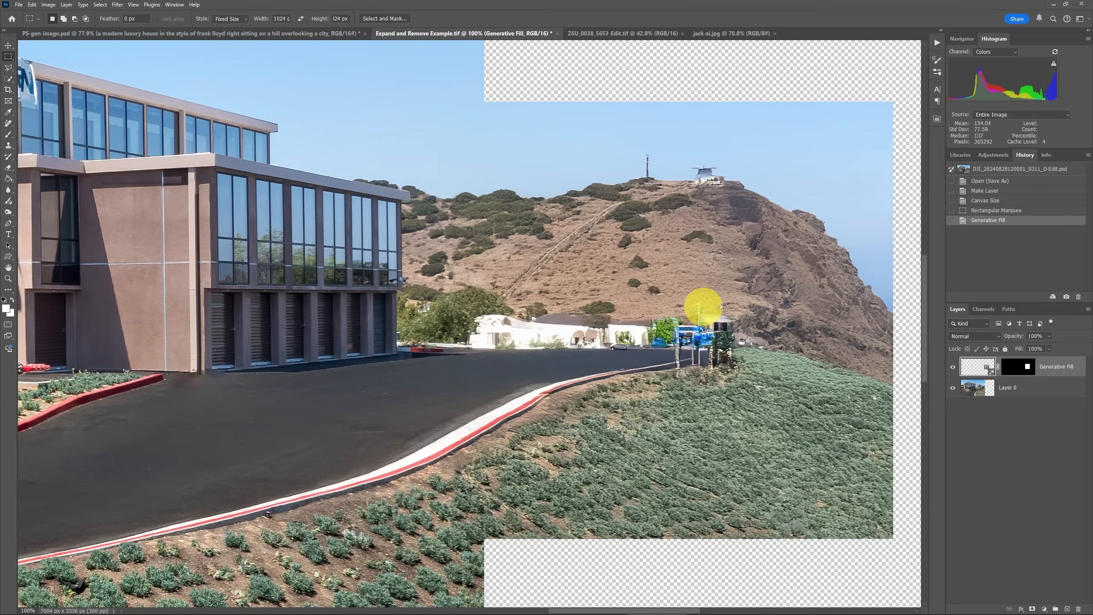
{"action": "left_click", "coordinate": [937, 120]}
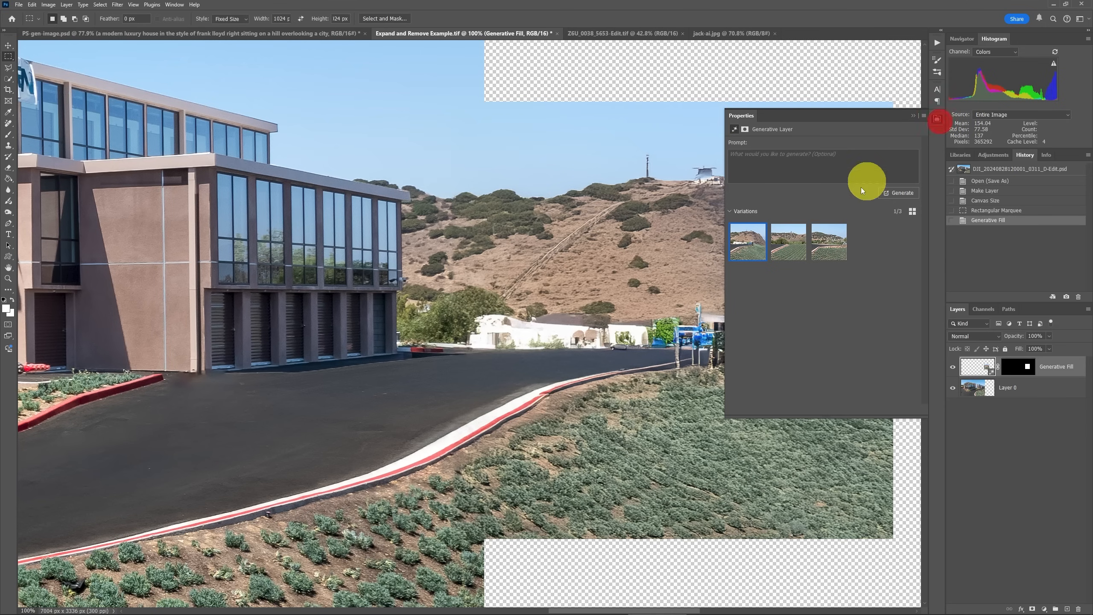
{"action": "left_click", "coordinate": [800, 239]}
{"action": "left_click", "coordinate": [840, 242]}
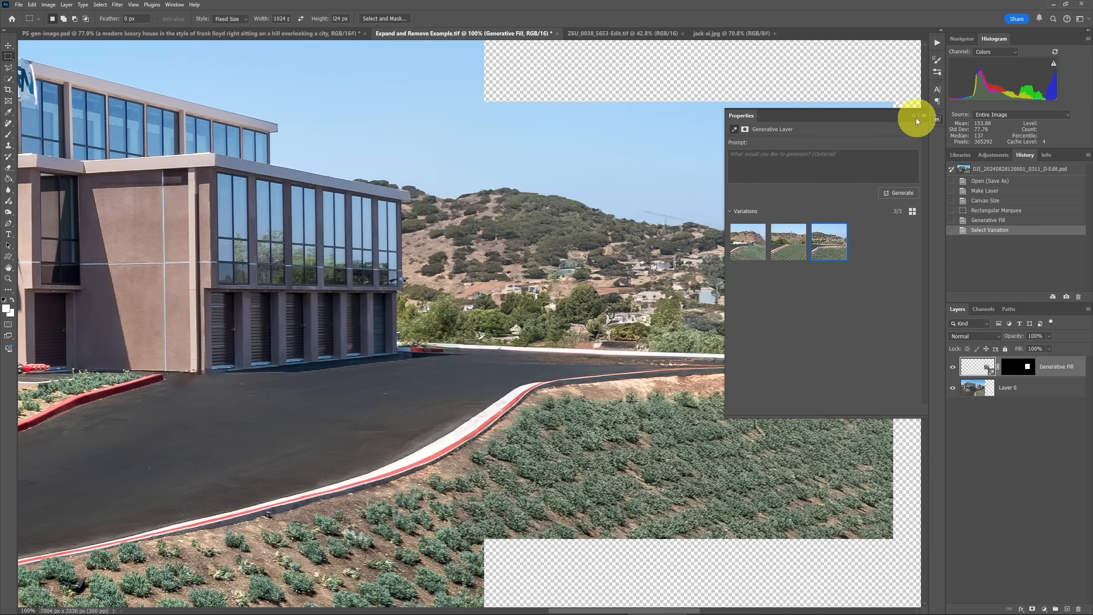
{"action": "left_click", "coordinate": [788, 242]}
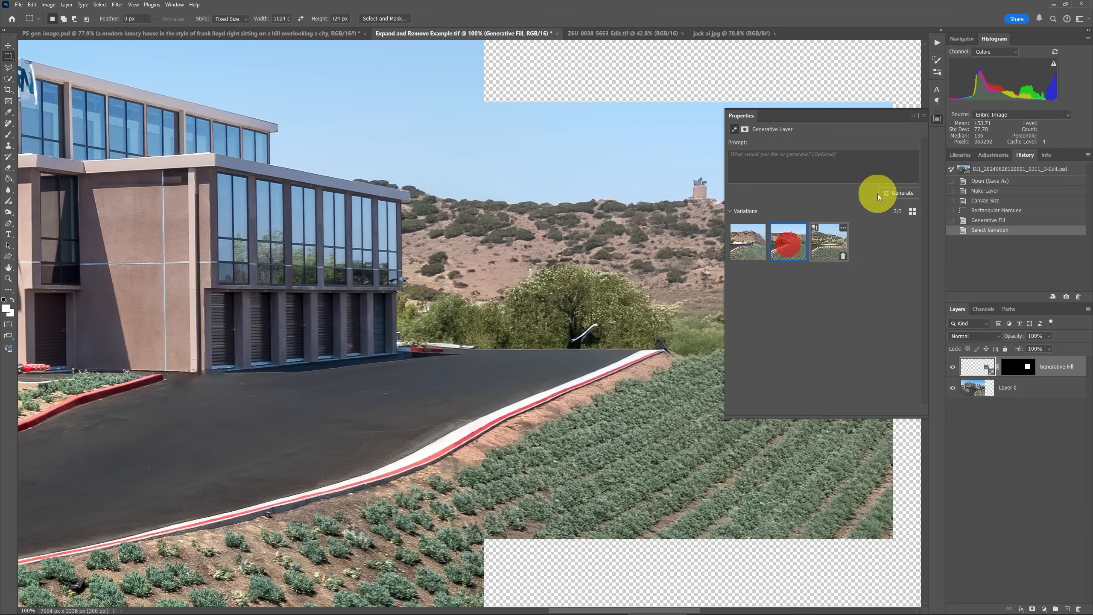
Switch the Generative Fill layer off and on to compare its sharpness and blending with the original photo.
{"action": "left_click", "coordinate": [910, 115]}
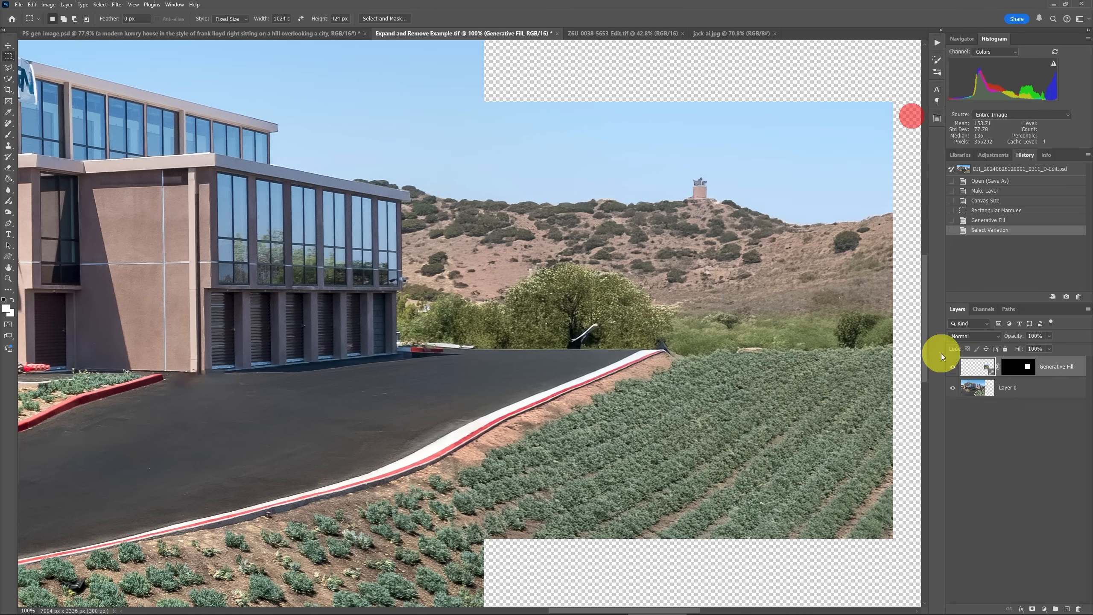
{"action": "left_click", "coordinate": [952, 368]}
{"action": "left_click", "coordinate": [953, 368]}
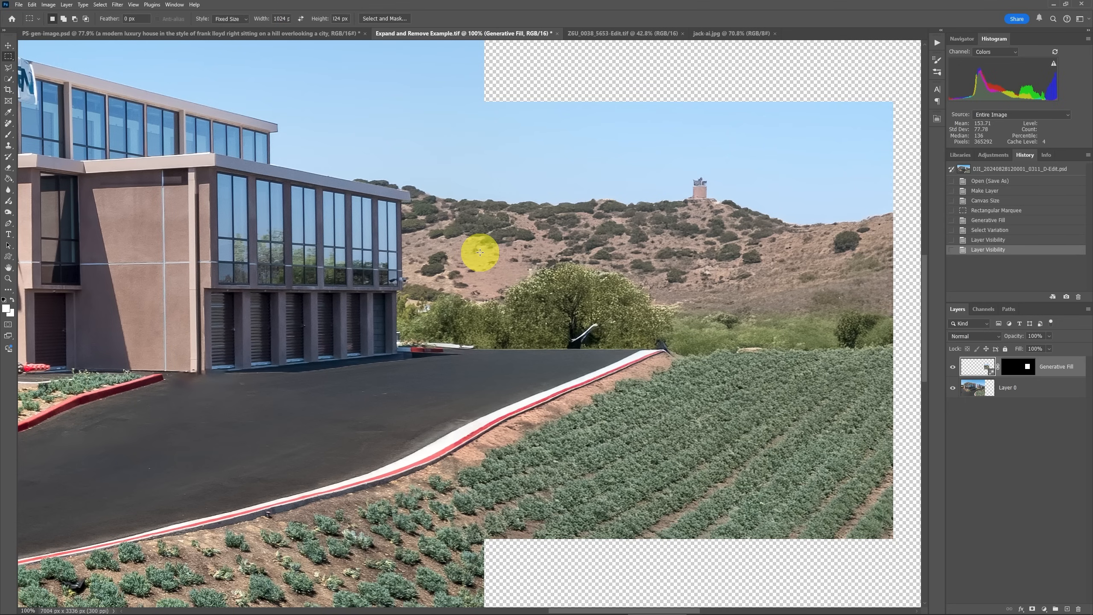
{"action": "key", "text": "ctrl+0"}
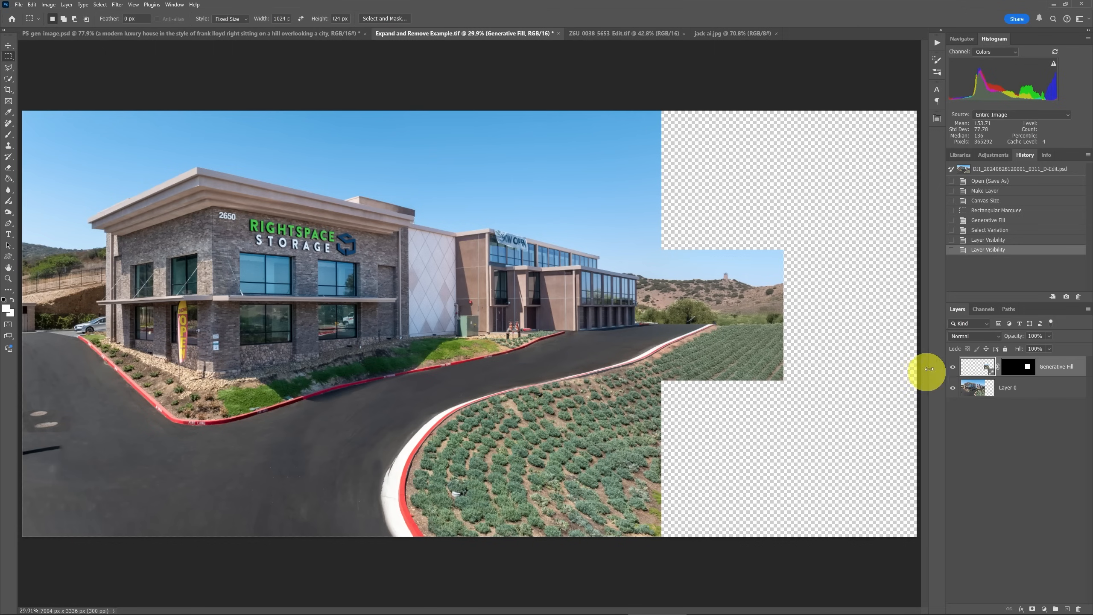
Hide the Generative Fill layer and make a fixed-size 2024 x 2024 px marquee selection on Layer 0, slightly overlapping the photo's right edge.
{"action": "left_click", "coordinate": [952, 367]}
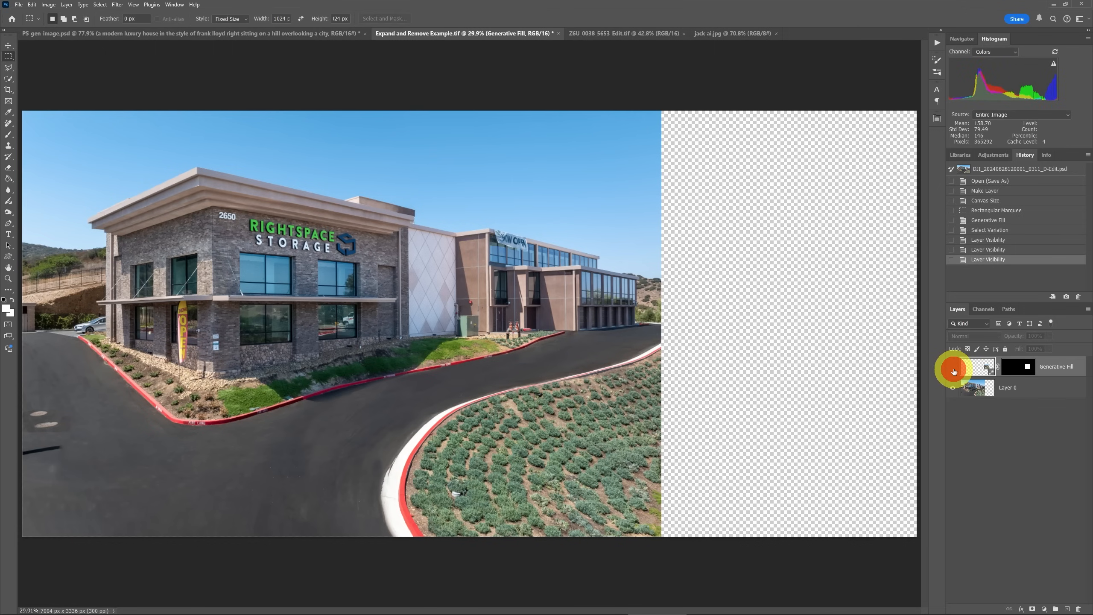
{"action": "left_click", "coordinate": [973, 389]}
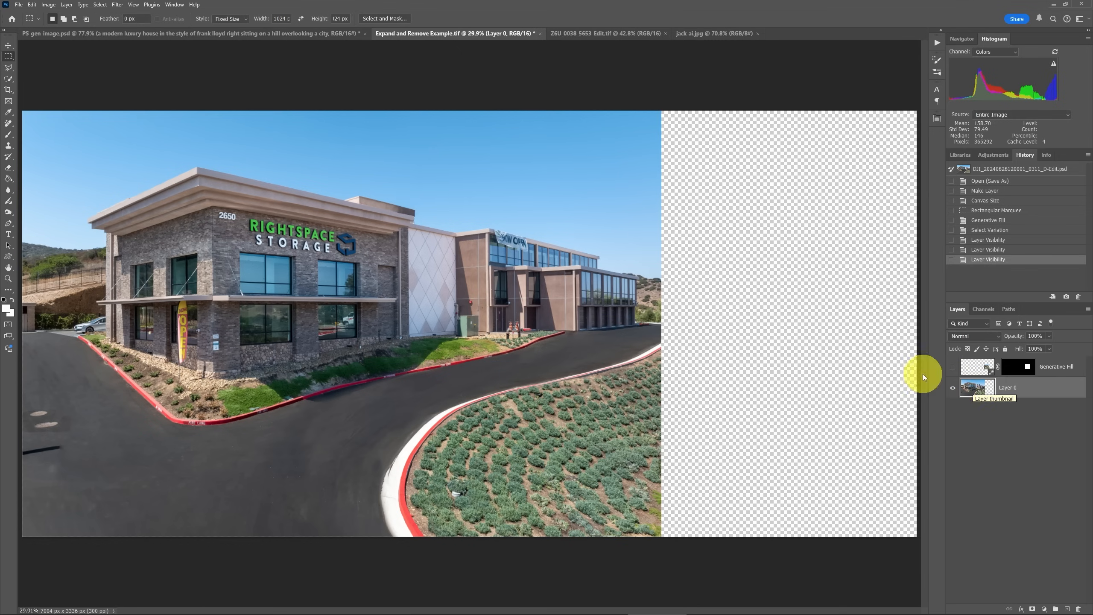
{"action": "left_click", "coordinate": [275, 18]}
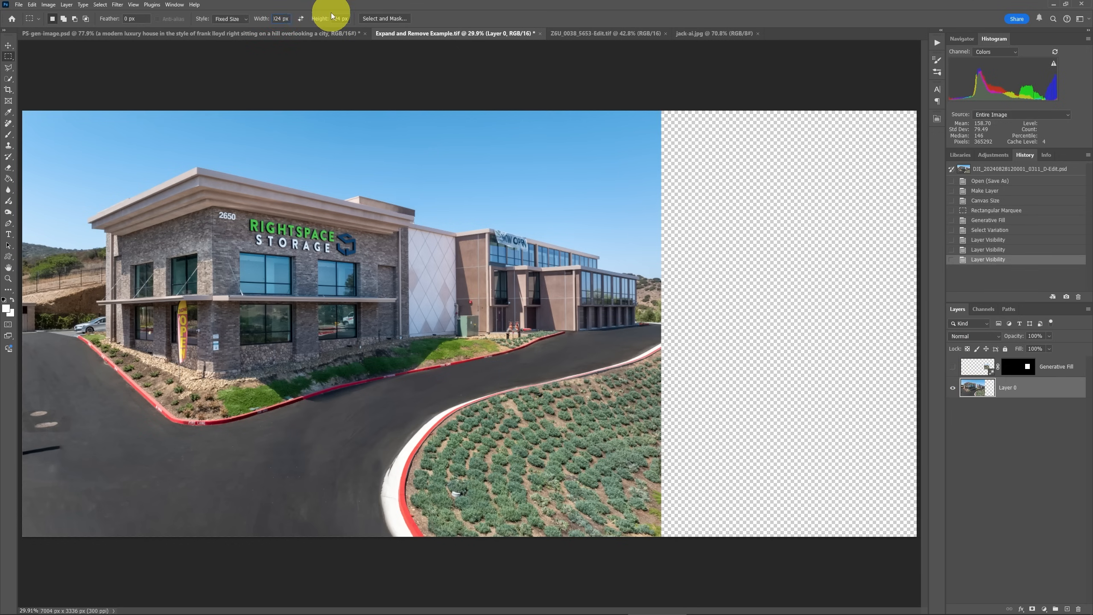
{"action": "left_click", "coordinate": [339, 18]}
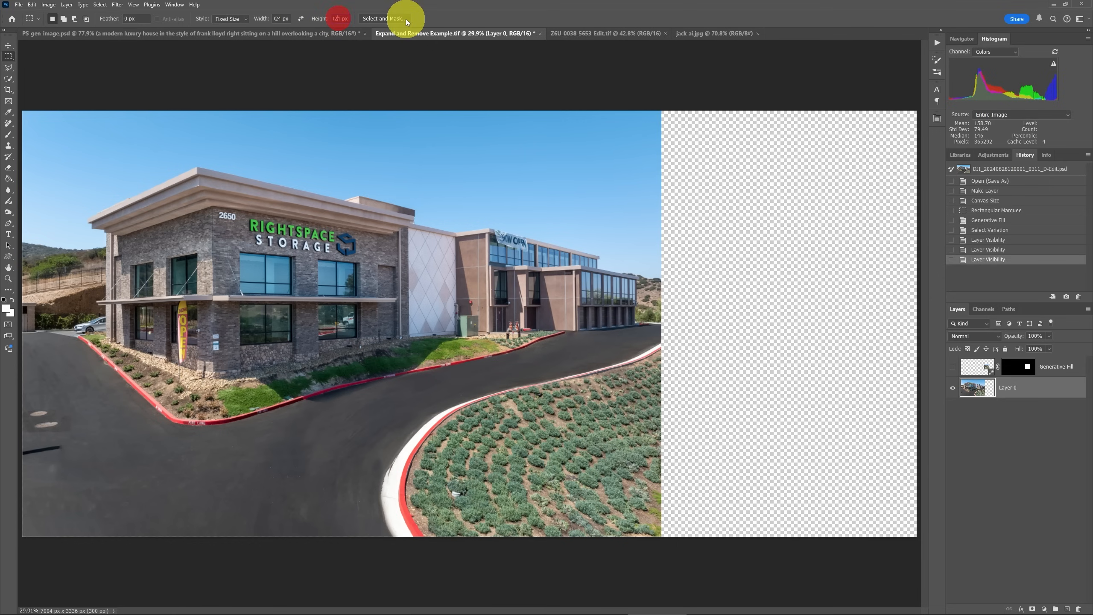
{"action": "key", "text": "BackSpace"}
{"action": "type", "text": "20"}
{"action": "left_click", "coordinate": [552, 20]}
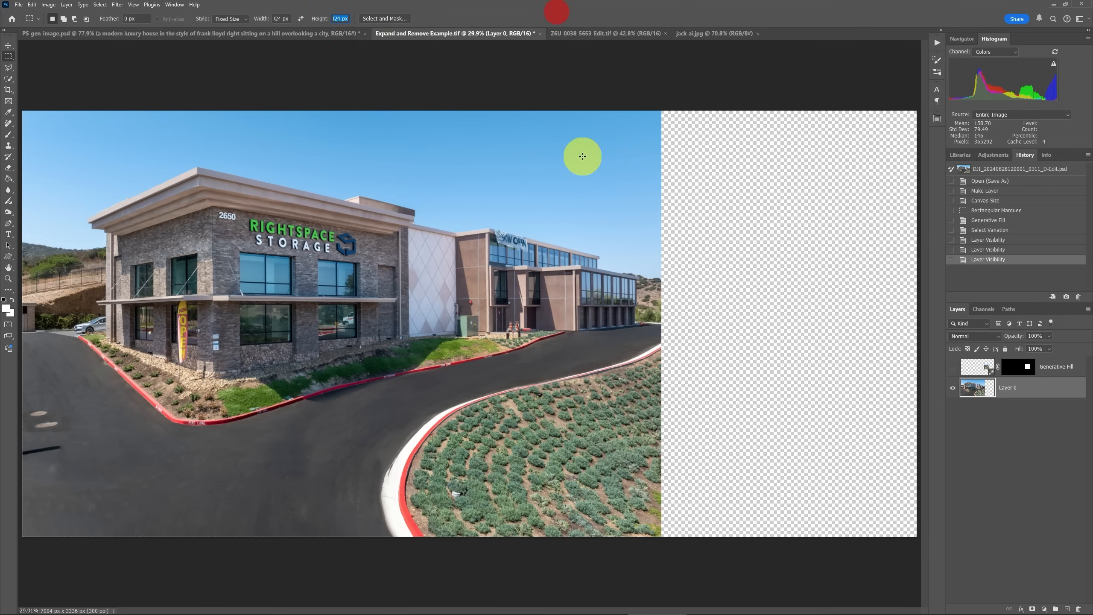
{"action": "left_click_drag", "start_coordinate": [625, 227], "coordinate": [647, 170]}
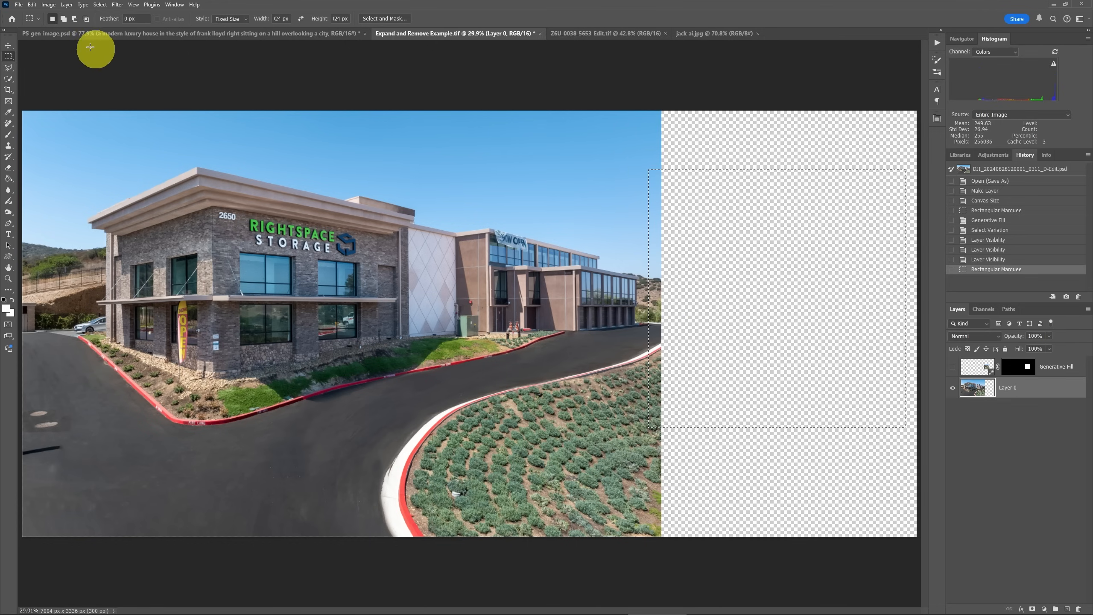
Run Generative Fill with an empty prompt on the 2024 x 2024 px selection.
{"action": "left_click", "coordinate": [34, 5]}
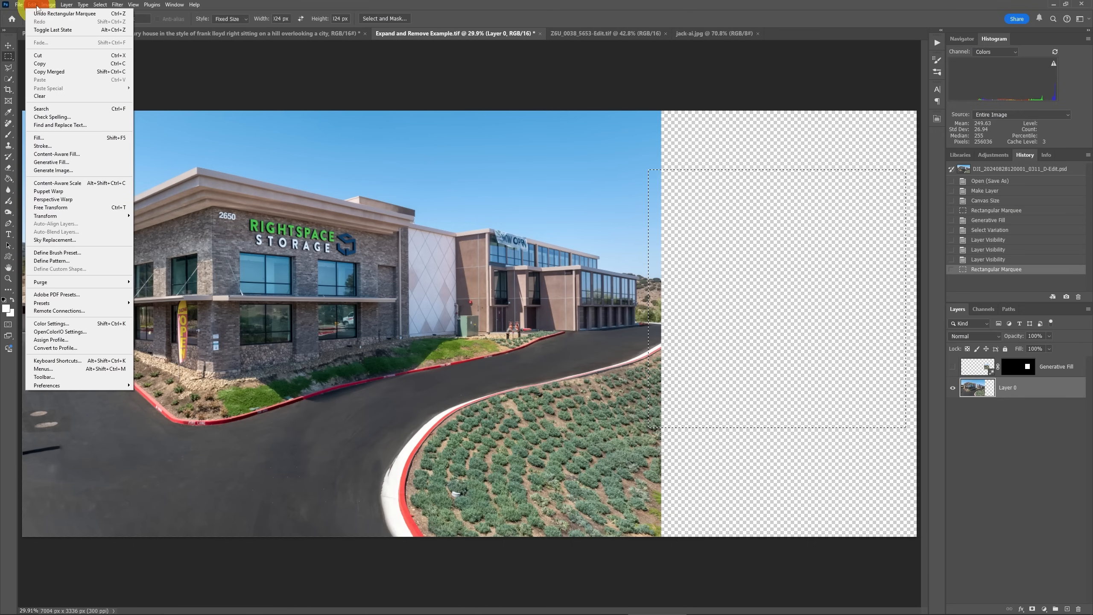
{"action": "left_click", "coordinate": [66, 164]}
{"action": "left_click", "coordinate": [798, 197]}
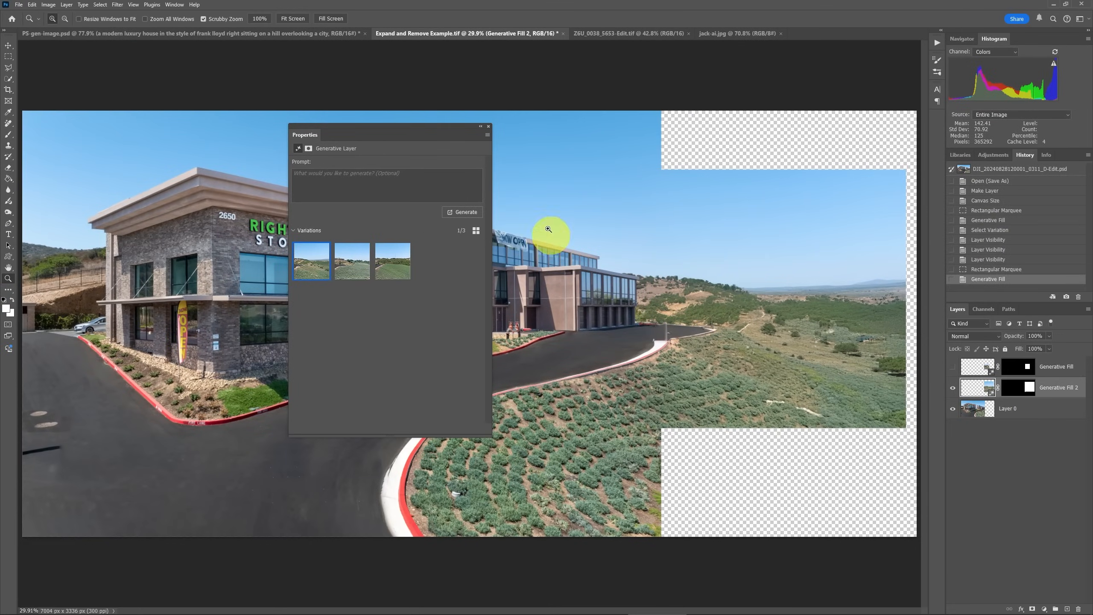
{"action": "left_click", "coordinate": [409, 128]}
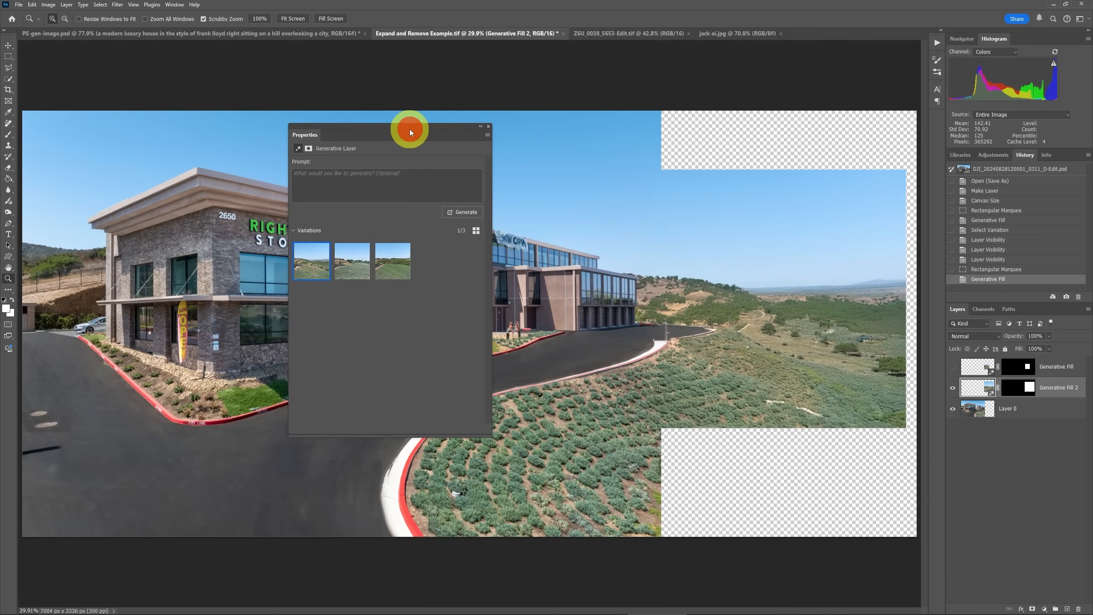
Preview the second and third variations of the Generative Fill 2 layer at 100% zoom and reselect the first one.
{"action": "key", "text": "ctrl+1"}
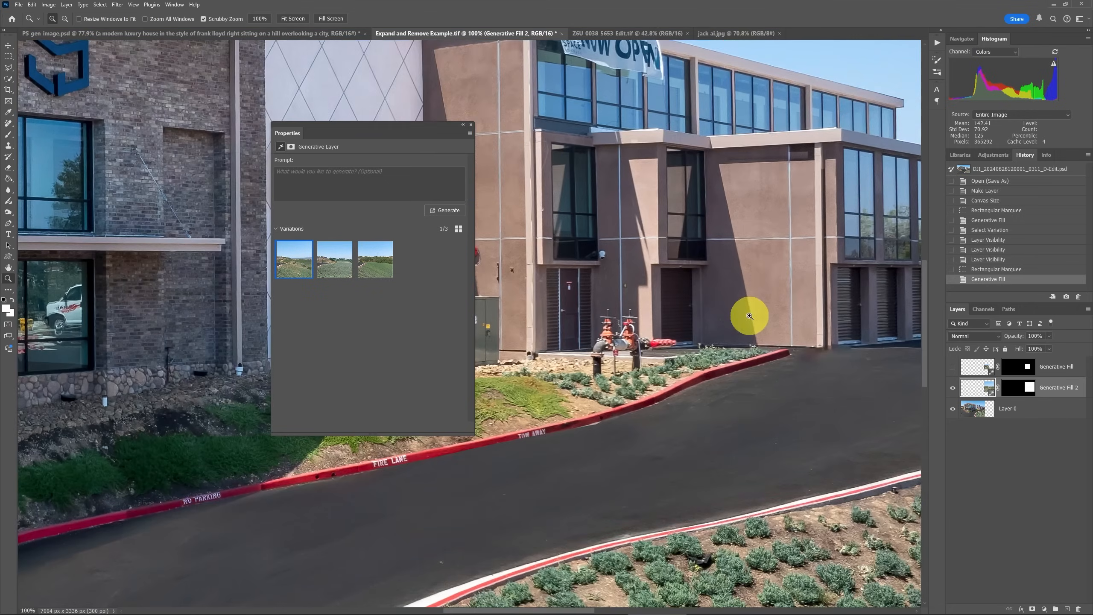
{"action": "left_click_drag", "start_coordinate": [801, 322], "coordinate": [533, 397]}
{"action": "left_click_drag", "start_coordinate": [857, 354], "coordinate": [769, 352]}
{"action": "left_click", "coordinate": [330, 267]}
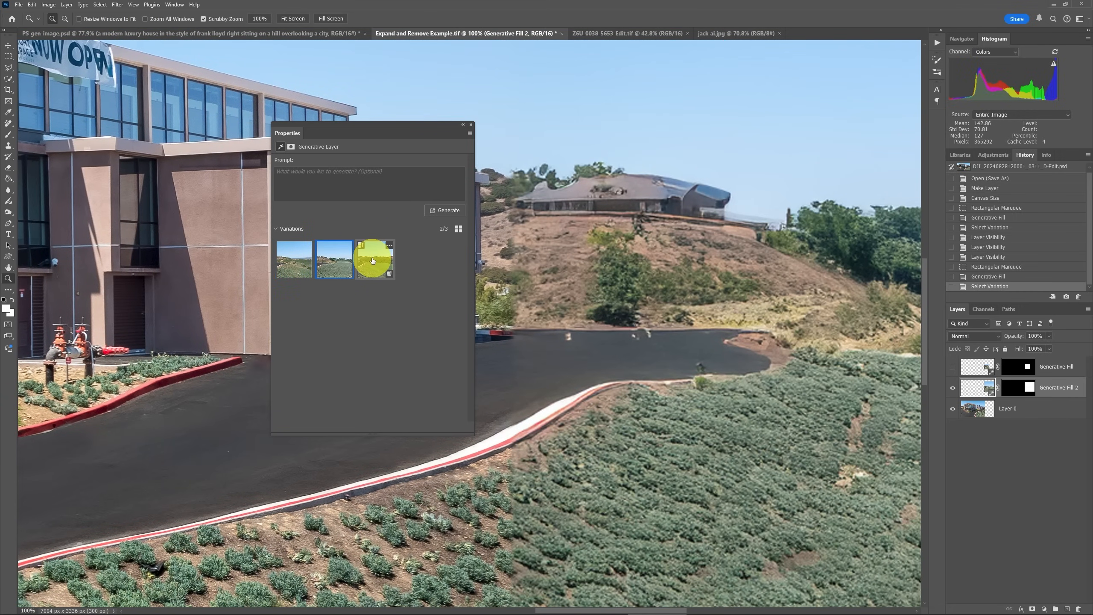
{"action": "left_click", "coordinate": [373, 260]}
{"action": "left_click", "coordinate": [296, 258]}
{"action": "left_click_drag", "start_coordinate": [387, 124], "coordinate": [283, 114]}
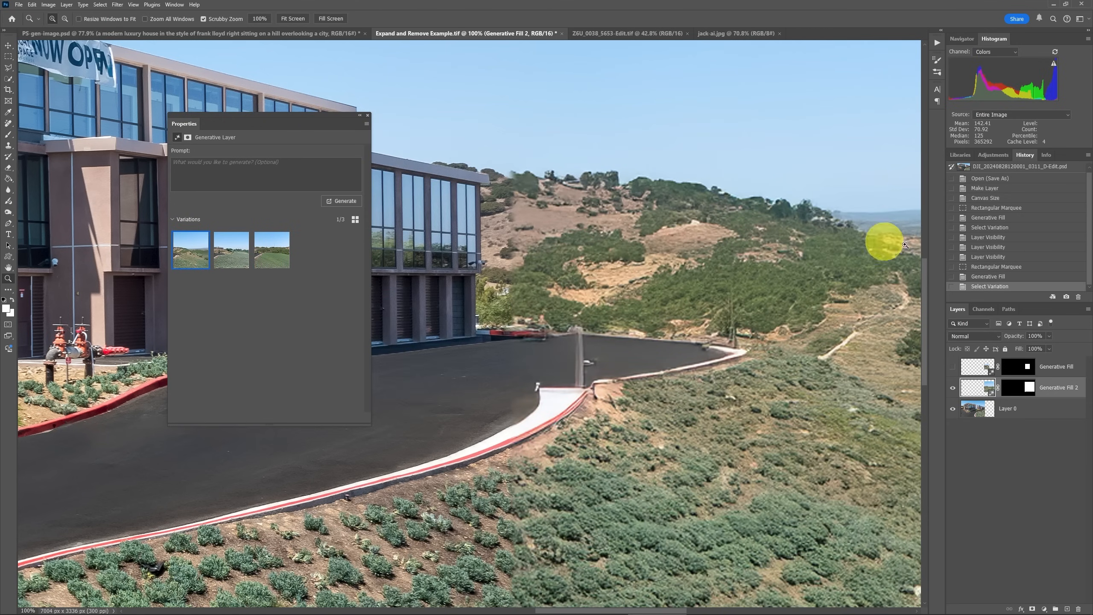
Switch the Generative Fill 2 layer off and on to compare the generated driveway edge and plants with the original.
{"action": "left_click", "coordinate": [952, 390]}
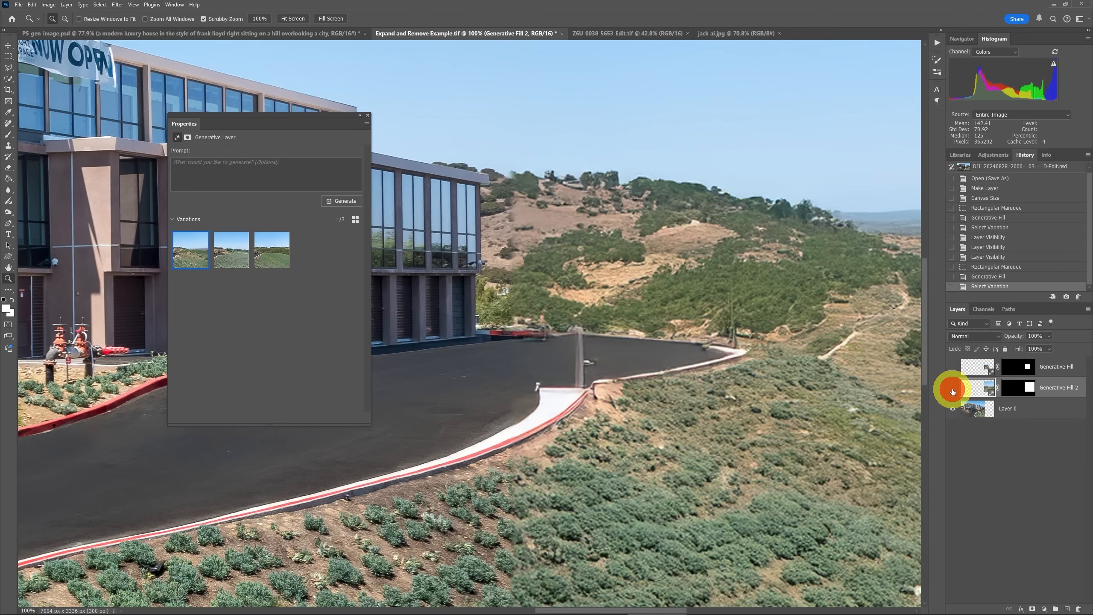
{"action": "left_click", "coordinate": [952, 390]}
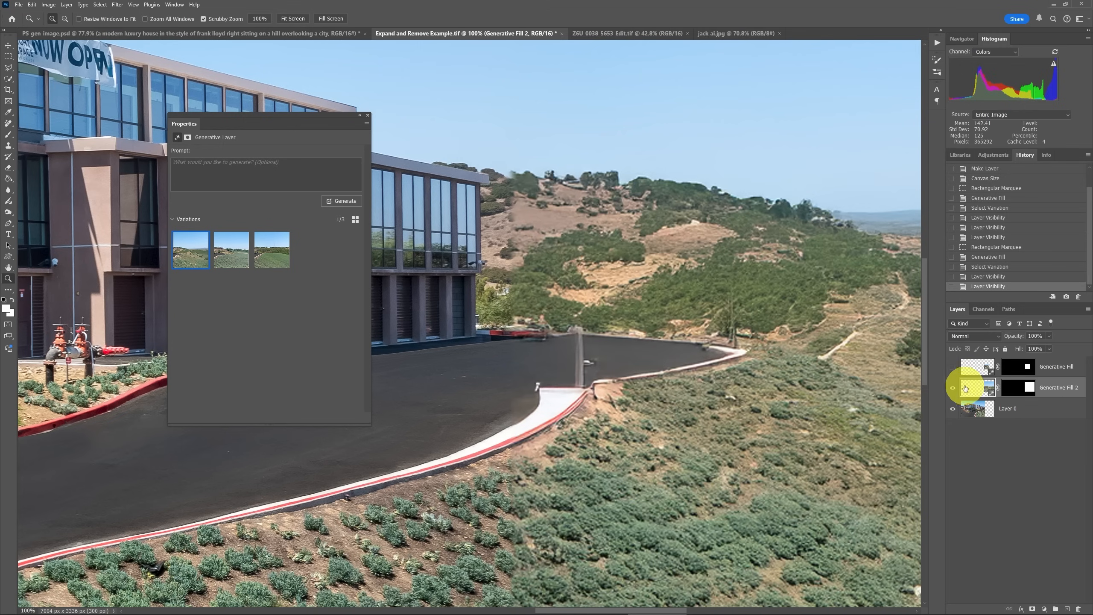
{"action": "left_click", "coordinate": [952, 388]}
{"action": "left_click", "coordinate": [952, 388]}
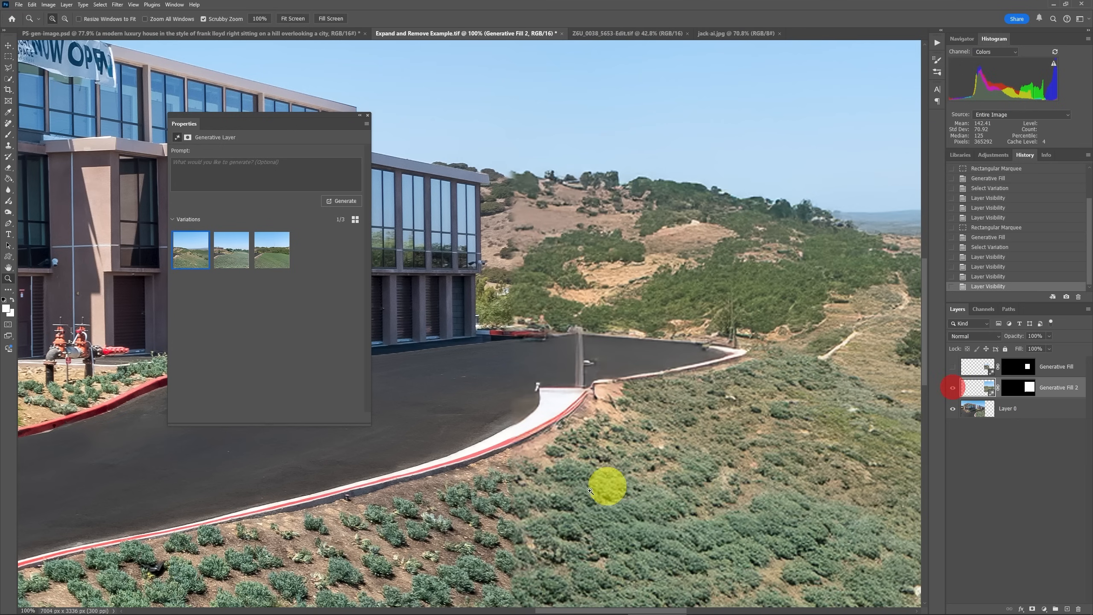
{"action": "left_click_drag", "start_coordinate": [643, 536], "coordinate": [642, 337]}
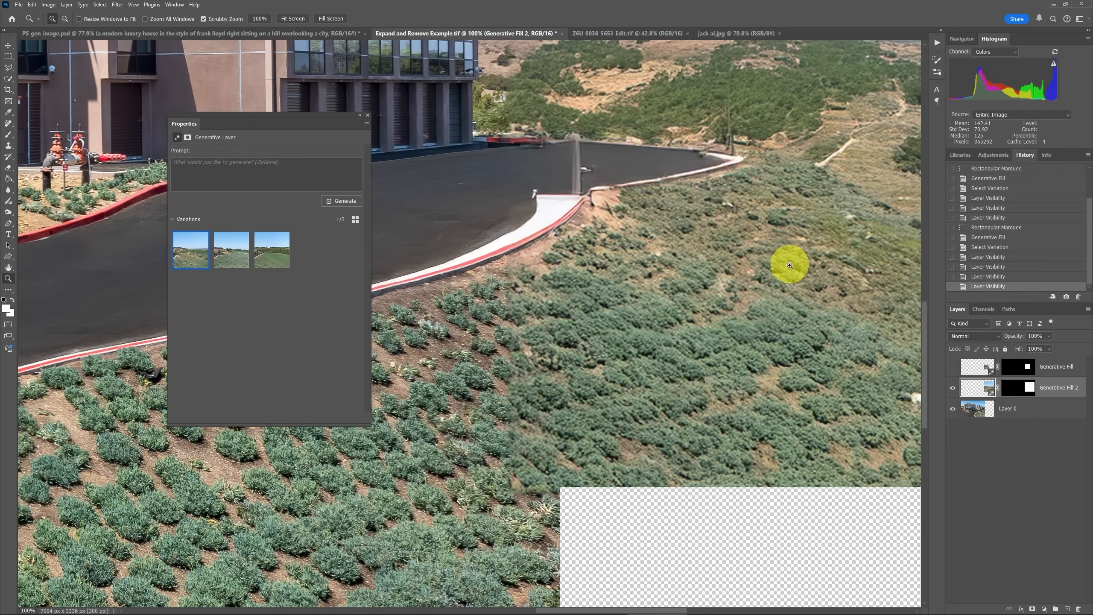
{"action": "left_click", "coordinate": [953, 388]}
{"action": "left_click", "coordinate": [953, 388]}
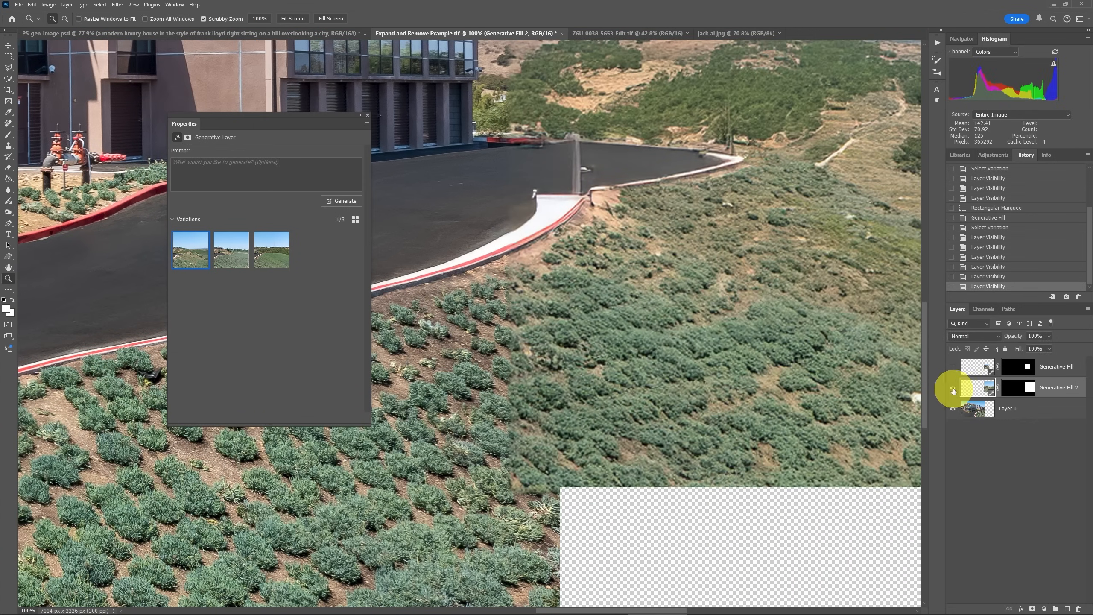
Examine the generated hillside and horizon, toggling the Generative Fill 2 layer's visibility to judge the detail against the original photo.
{"action": "left_click_drag", "start_coordinate": [732, 233], "coordinate": [703, 417]}
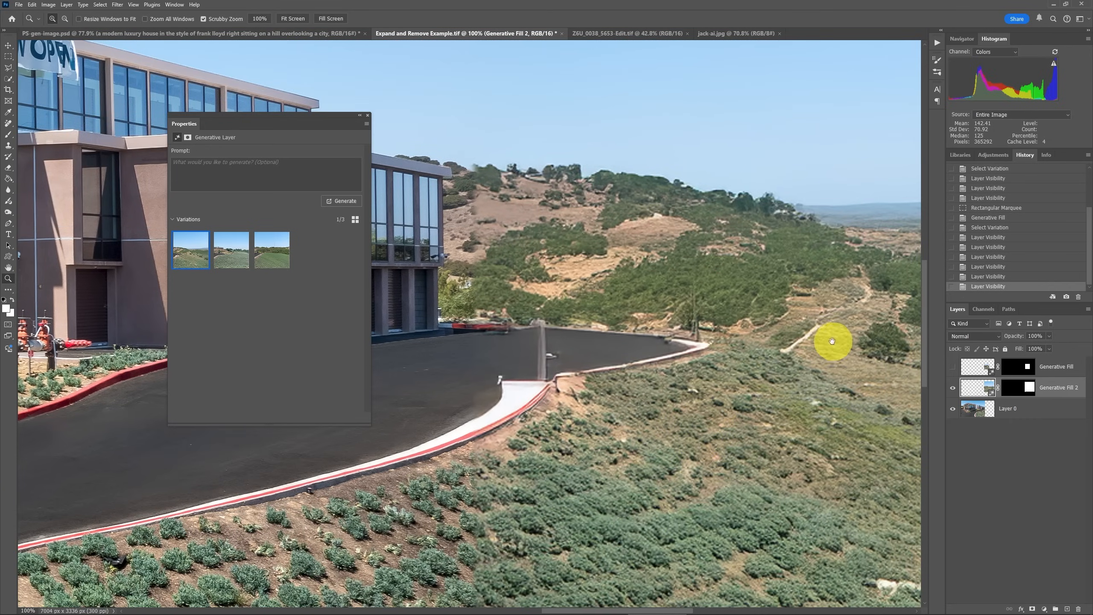
{"action": "left_click_drag", "start_coordinate": [836, 342], "coordinate": [610, 366]}
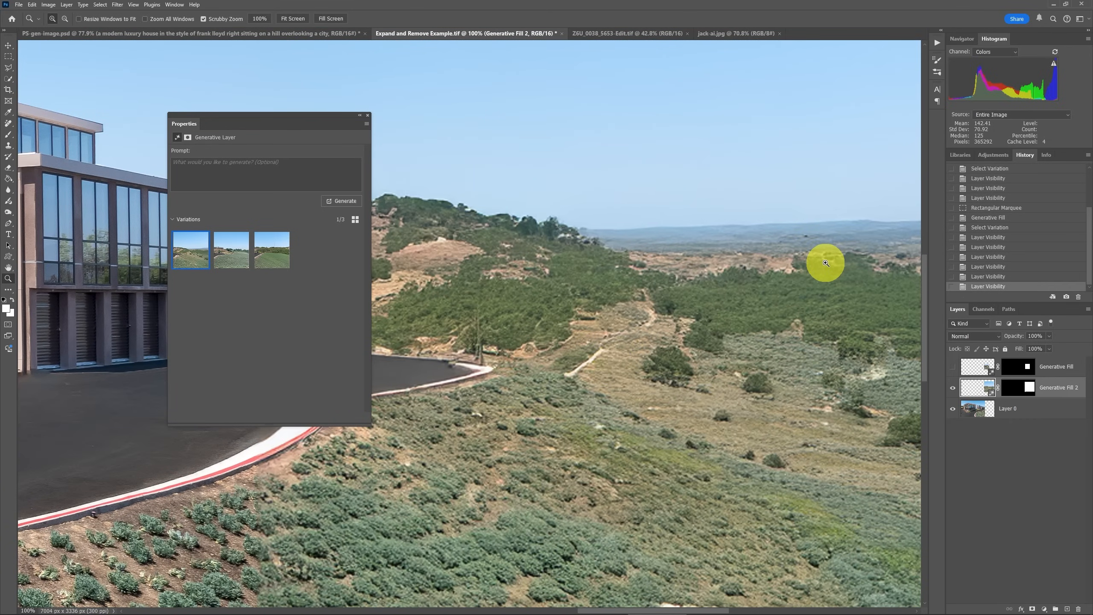
{"action": "left_click_drag", "start_coordinate": [542, 283], "coordinate": [763, 283]}
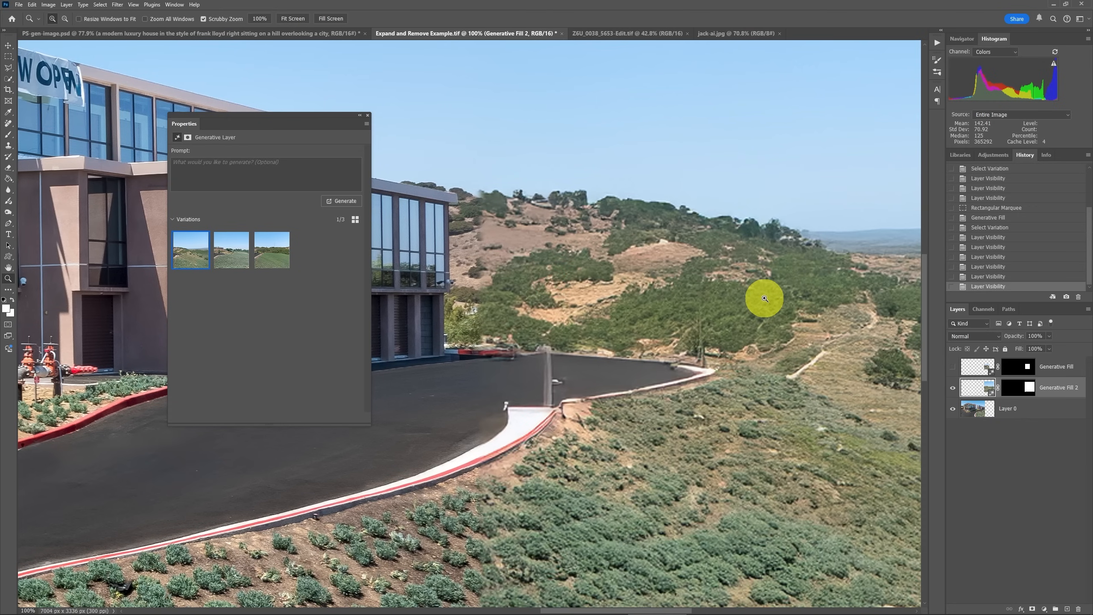
{"action": "left_click", "coordinate": [953, 389]}
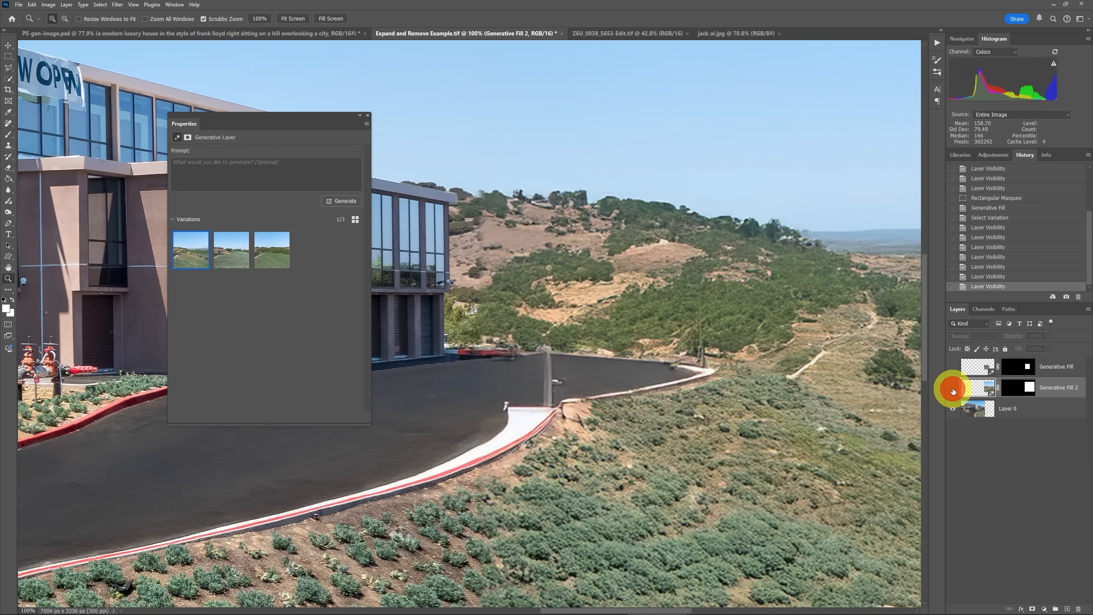
{"action": "left_click", "coordinate": [953, 390]}
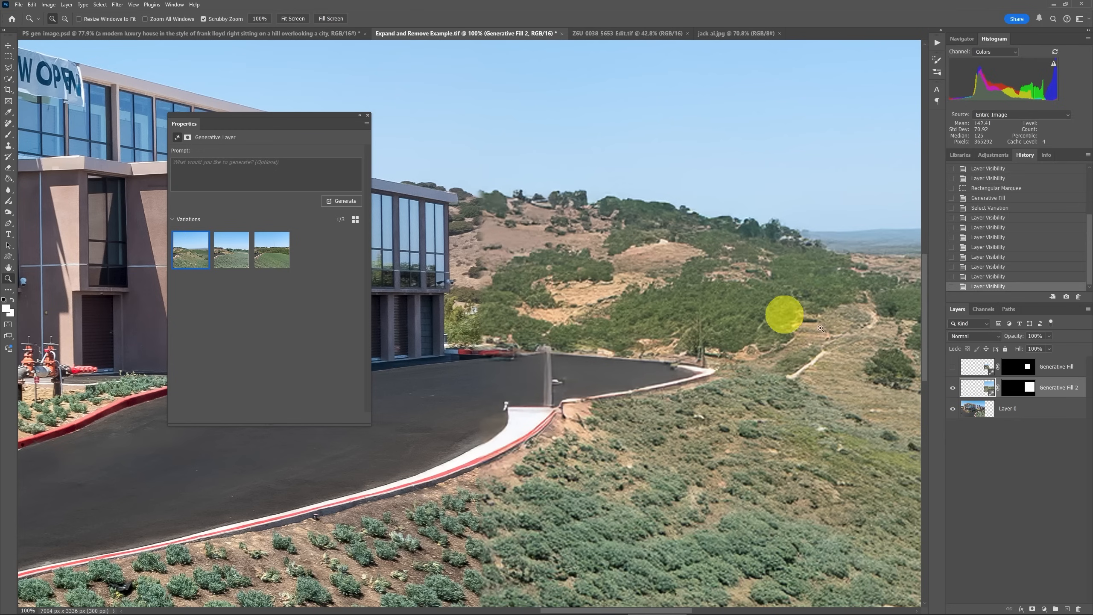
{"action": "left_click", "coordinate": [953, 390]}
{"action": "left_click", "coordinate": [952, 390]}
{"action": "left_click", "coordinate": [952, 390]}
{"action": "left_click", "coordinate": [952, 390]}
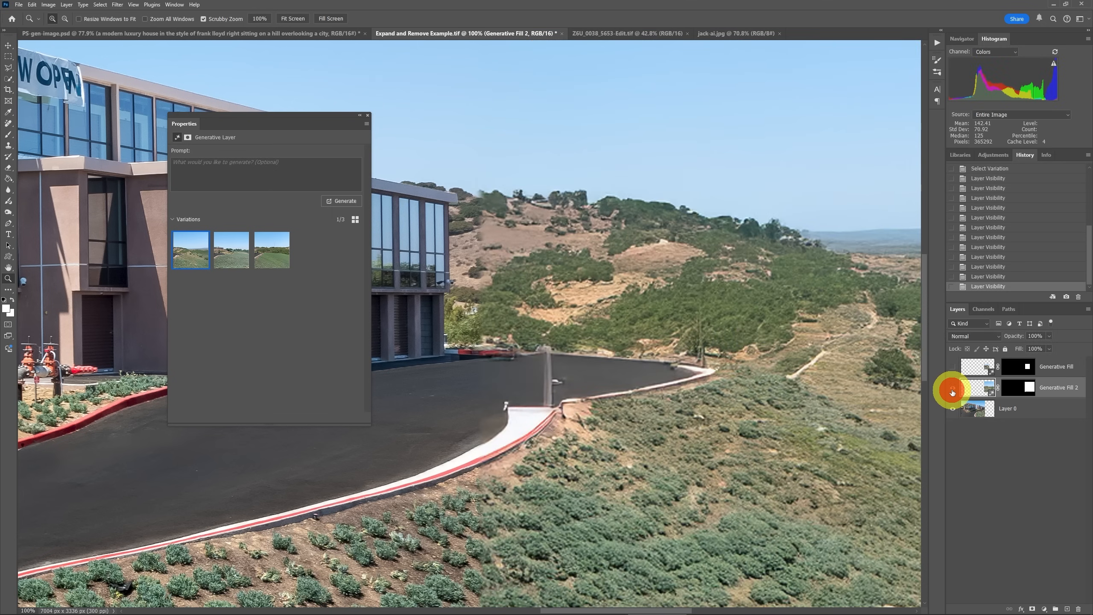
Hide and restore Layer 0 to examine the blended edge and extent of the Generative Fill 2 content, moving the variations display aside.
{"action": "left_click", "coordinate": [953, 409]}
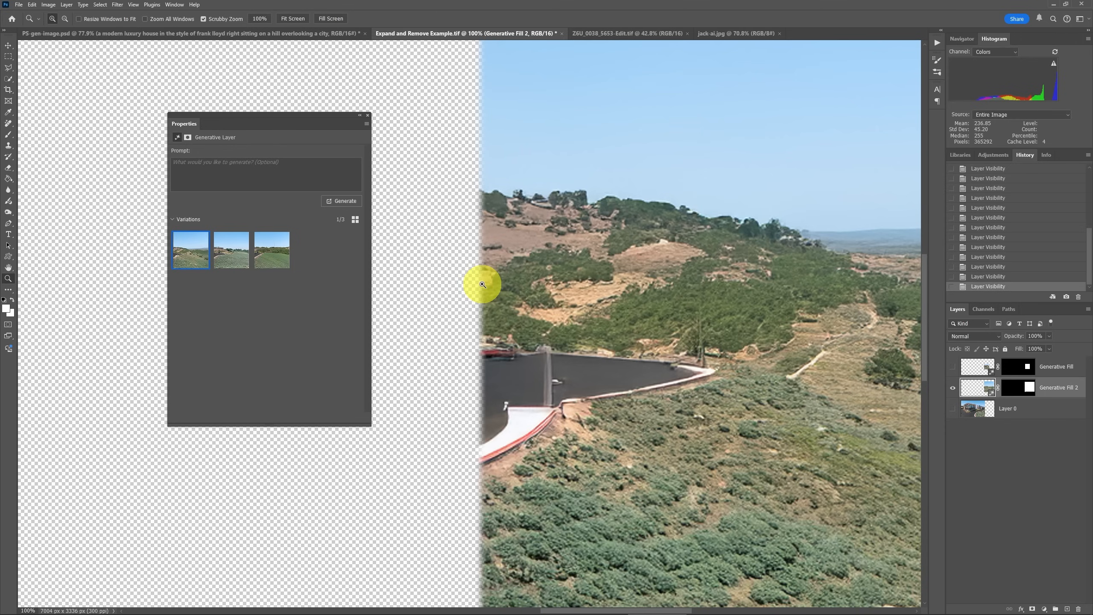
{"action": "left_click", "coordinate": [952, 409]}
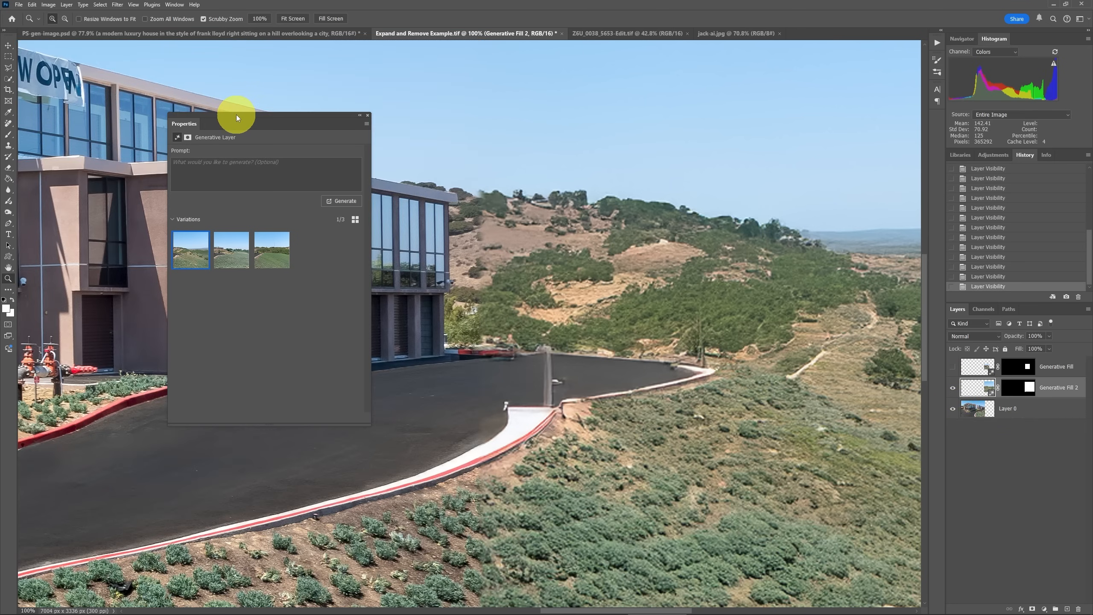
{"action": "left_click_drag", "start_coordinate": [236, 114], "coordinate": [338, 131]}
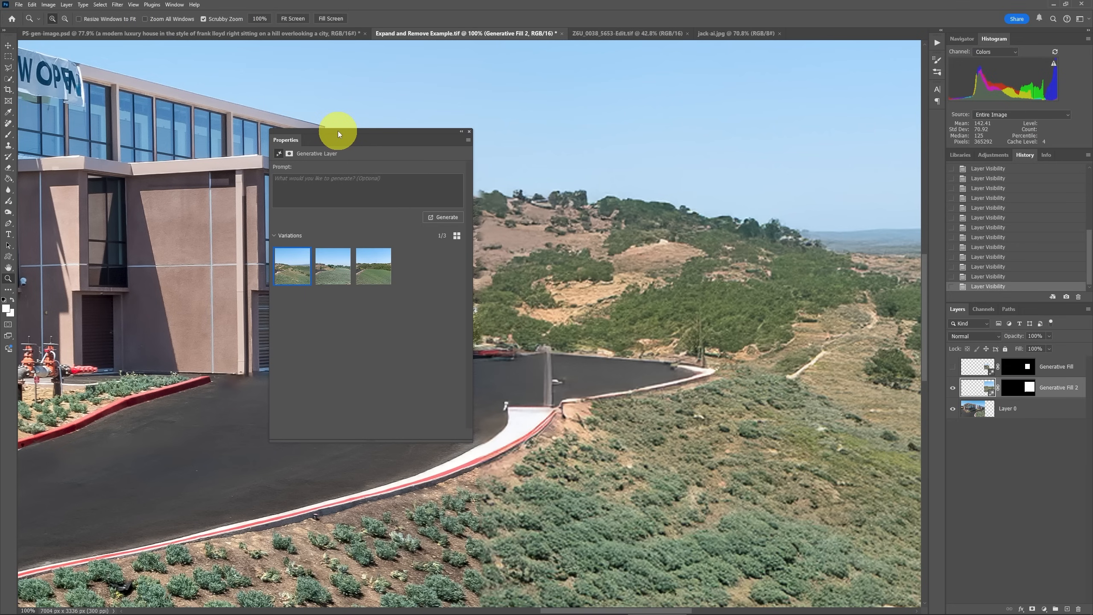
{"action": "mouse_move", "coordinate": [295, 276]}
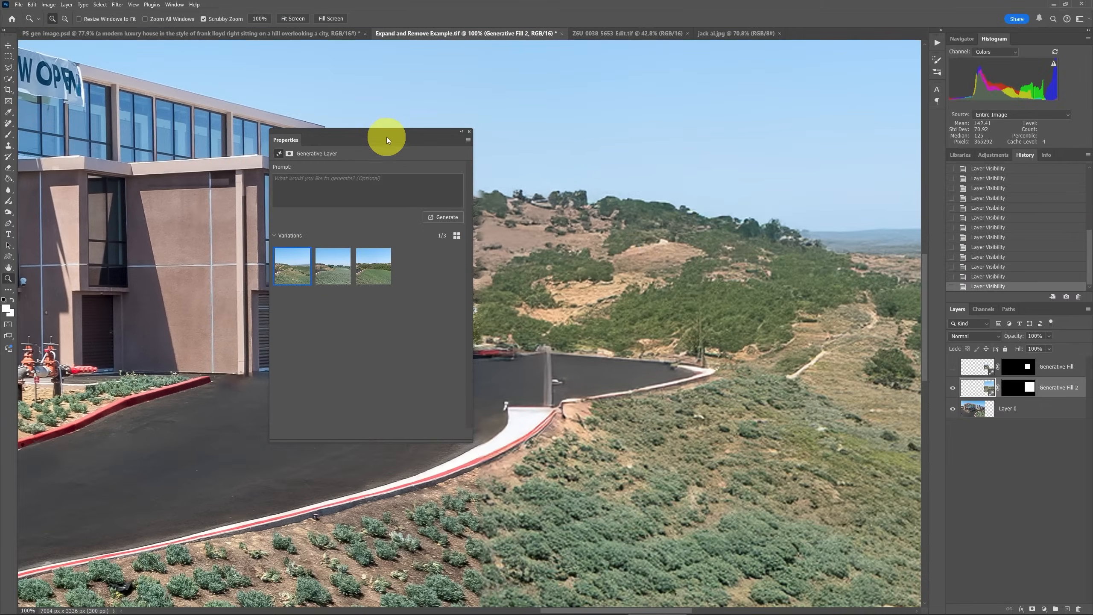
{"action": "left_click_drag", "start_coordinate": [386, 132], "coordinate": [344, 130]}
{"action": "mouse_move", "coordinate": [239, 250]}
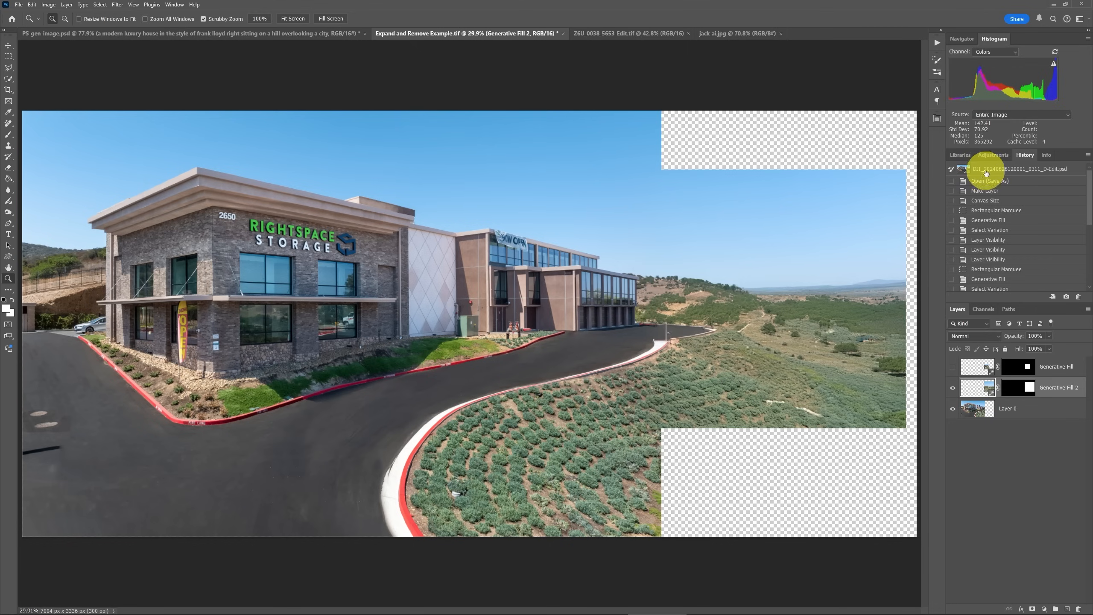
Revert the building photo to its opening snapshot and activate the Remove tool.
{"action": "left_click", "coordinate": [985, 170]}
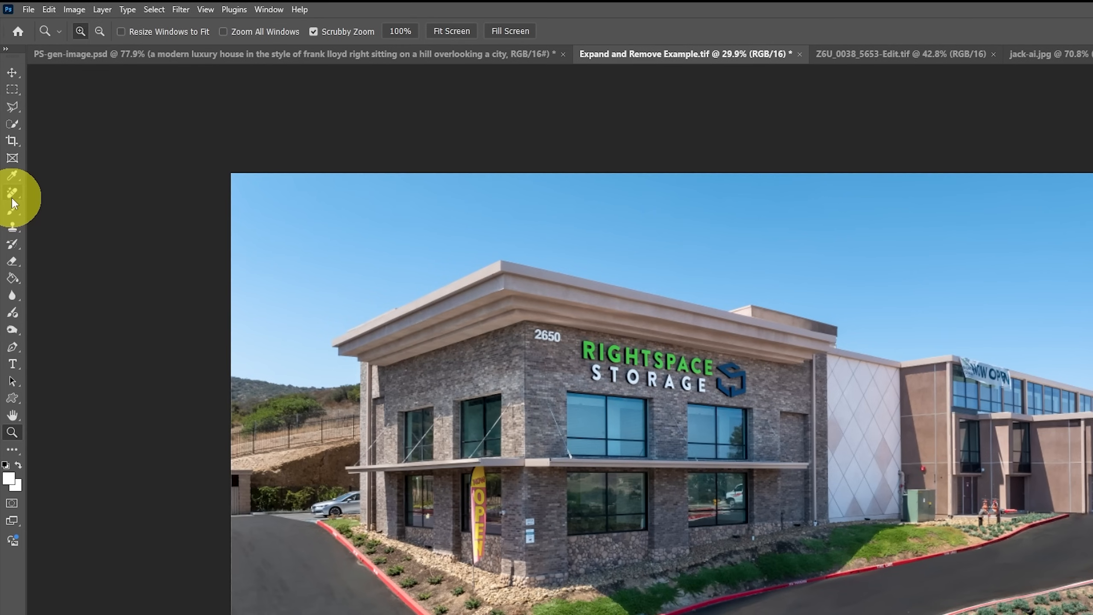
{"action": "left_click", "coordinate": [12, 195]}
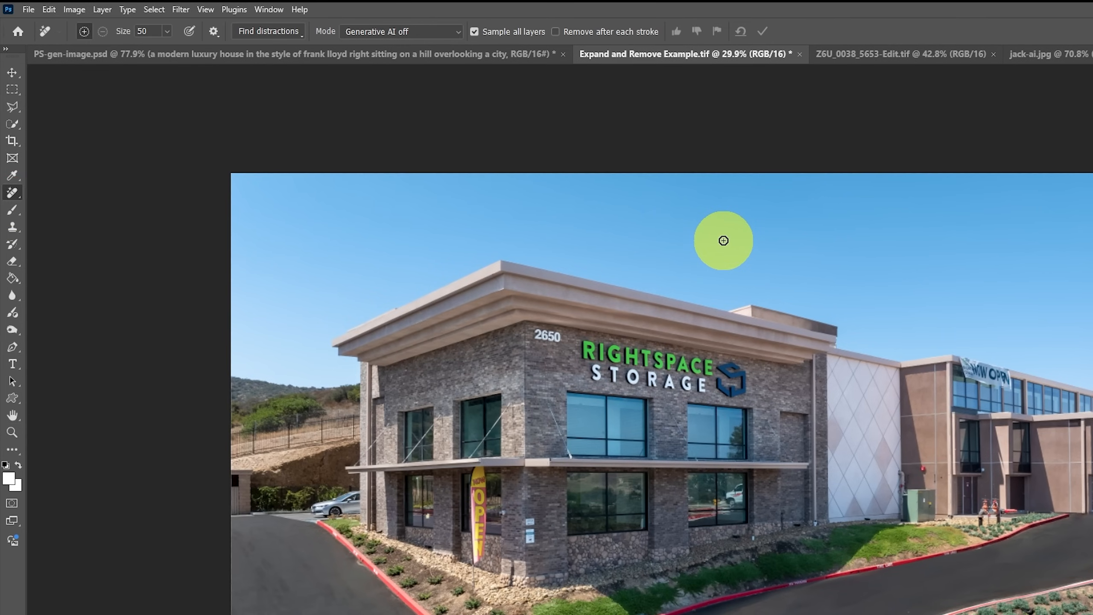
{"action": "scroll", "coordinate": [723, 240], "scroll_direction": "up", "scroll_amount": 2}
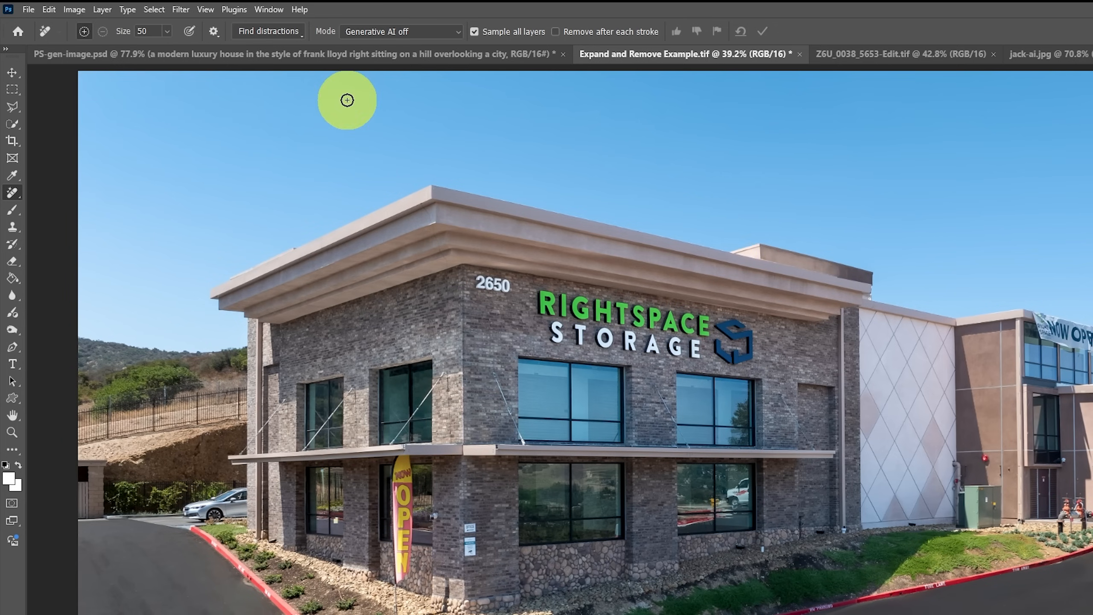
Review the Remove tool's Find distractions options and generative AI modes, keeping the mode at Generative AI off.
{"action": "left_click", "coordinate": [287, 33]}
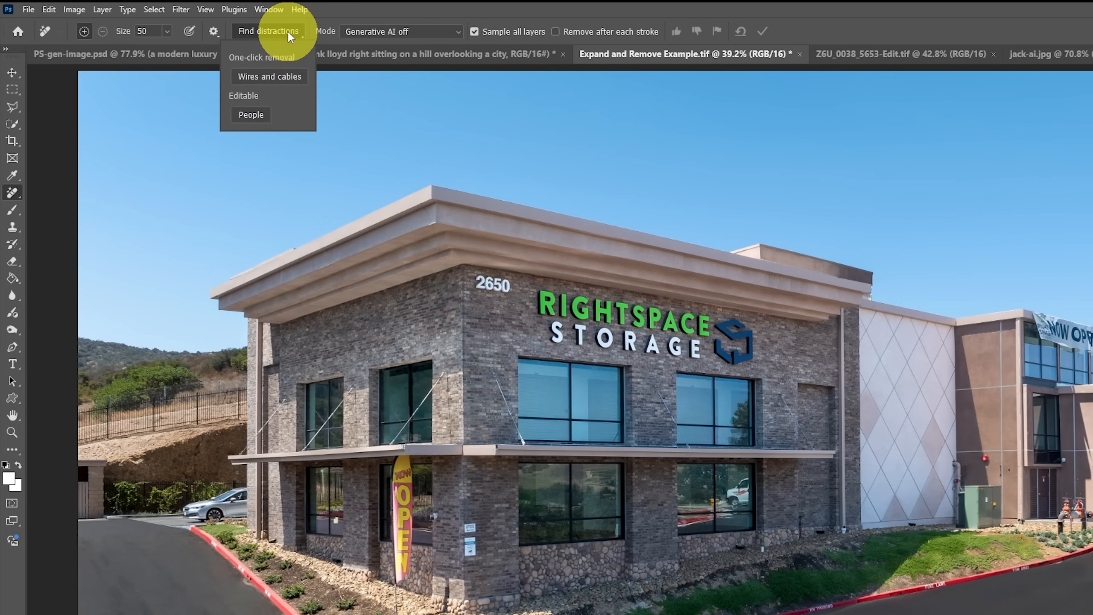
{"action": "left_click", "coordinate": [374, 5]}
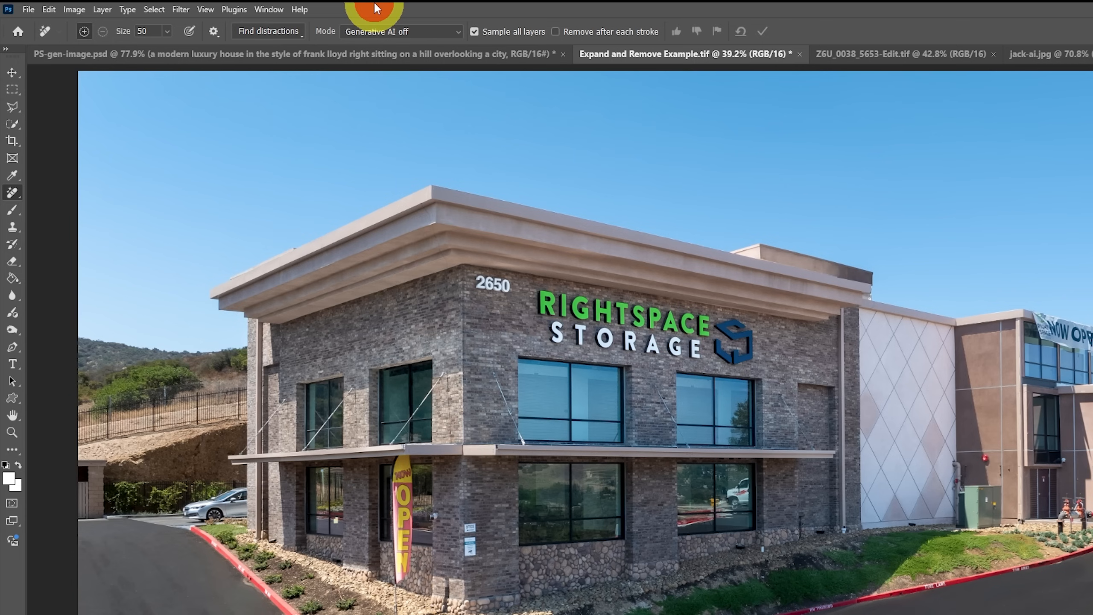
{"action": "left_click", "coordinate": [424, 30]}
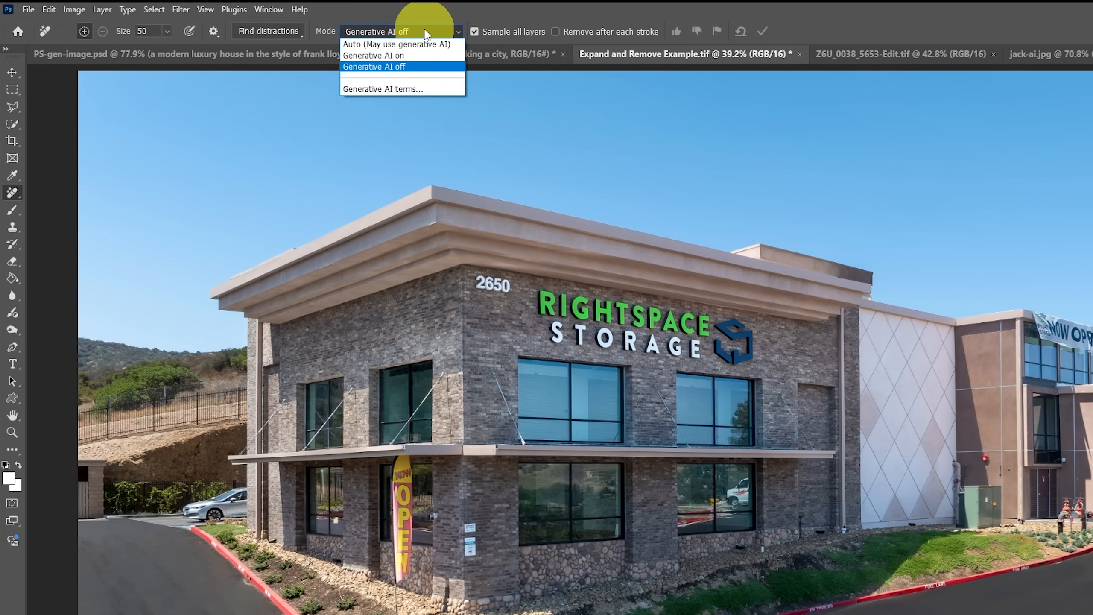
{"action": "left_click", "coordinate": [417, 68]}
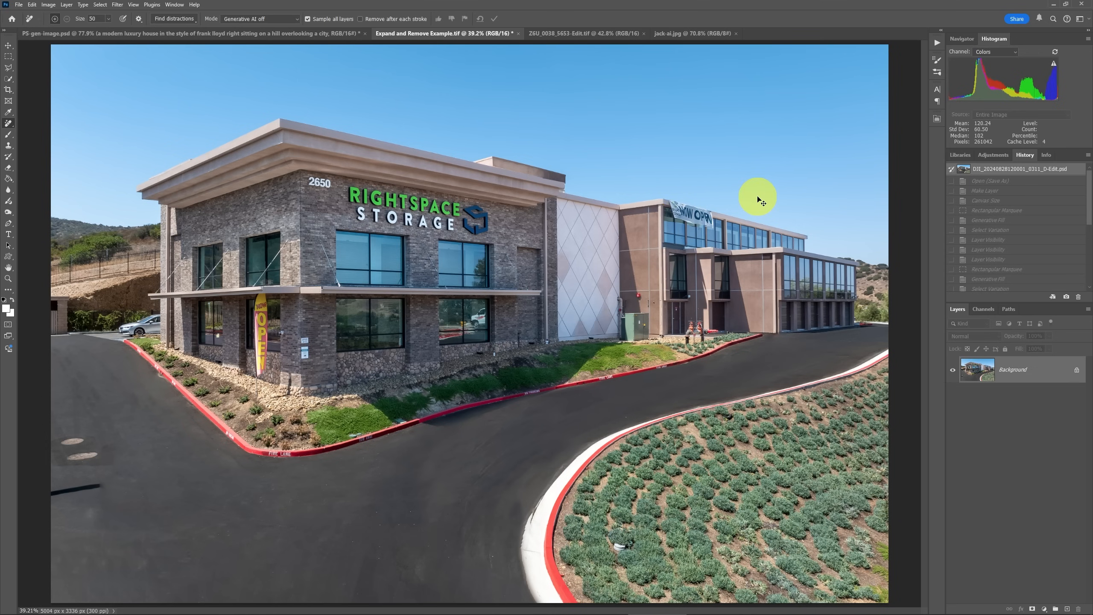
Try removing the NOW OPEN banner from the building with Generative AI off, and revert to the opening snapshot.
{"action": "key", "text": "ctrl+plus"}
{"action": "key", "text": "ctrl+plus"}
{"action": "left_click_drag", "start_coordinate": [786, 191], "coordinate": [514, 222]}
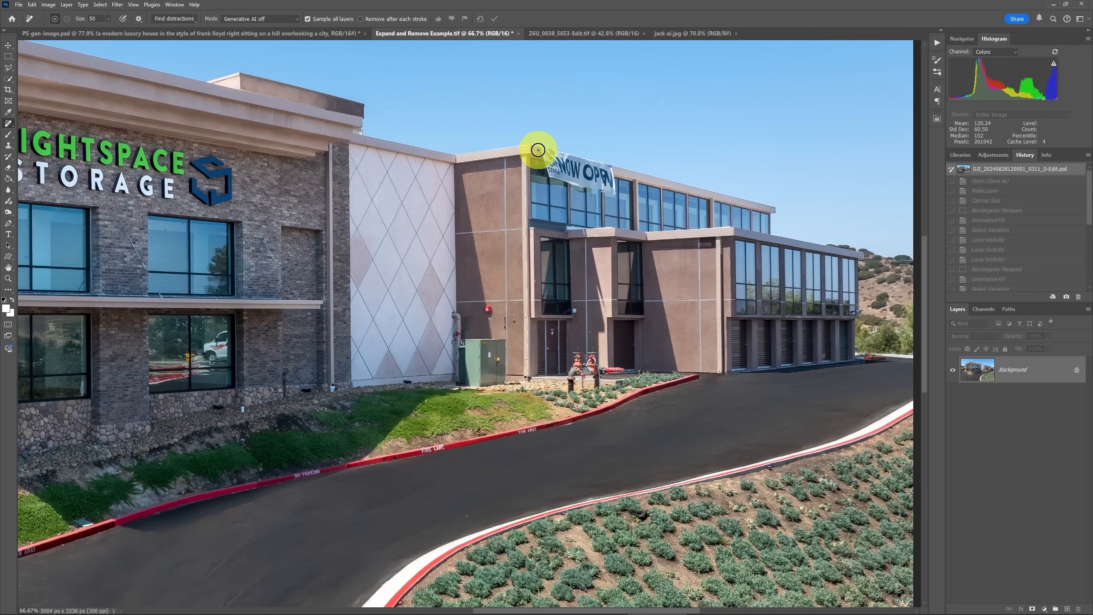
{"action": "mouse_move", "coordinate": [543, 151]}
{"action": "left_mouse_down"}
{"action": "mouse_move", "coordinate": [611, 165]}
{"action": "mouse_move", "coordinate": [614, 197]}
{"action": "mouse_move", "coordinate": [534, 180]}
{"action": "mouse_move", "coordinate": [528, 144]}
{"action": "left_mouse_up"}
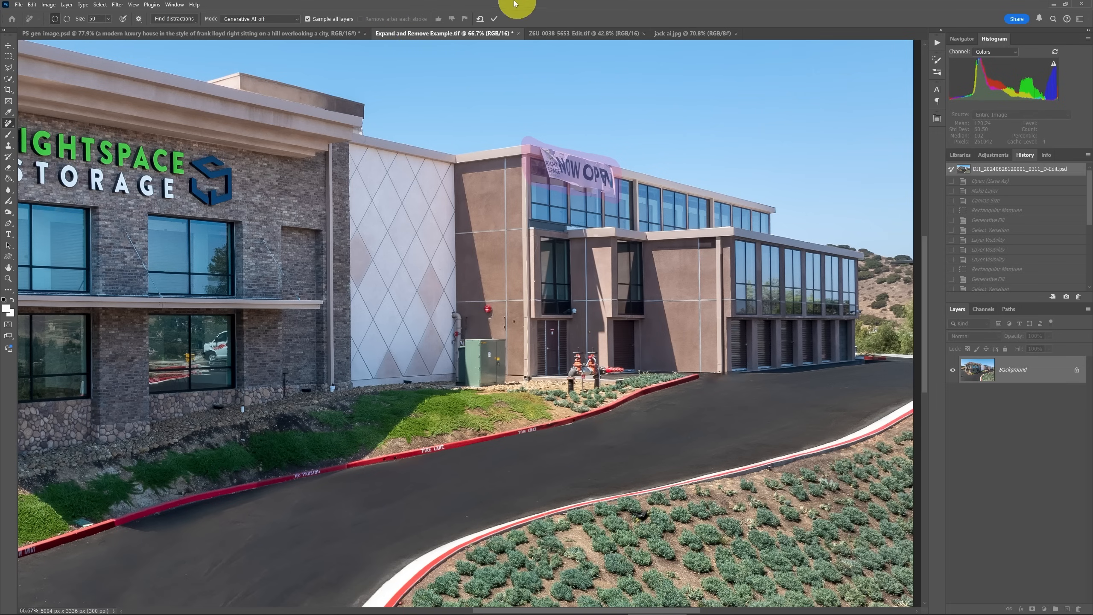
{"action": "left_click", "coordinate": [494, 20]}
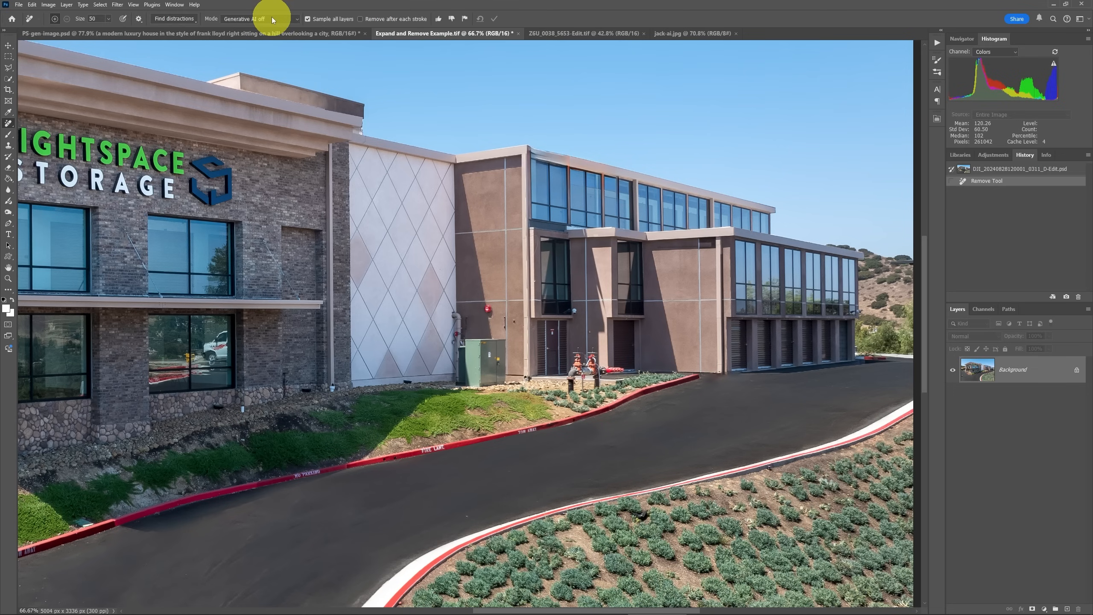
{"action": "left_click", "coordinate": [1031, 170]}
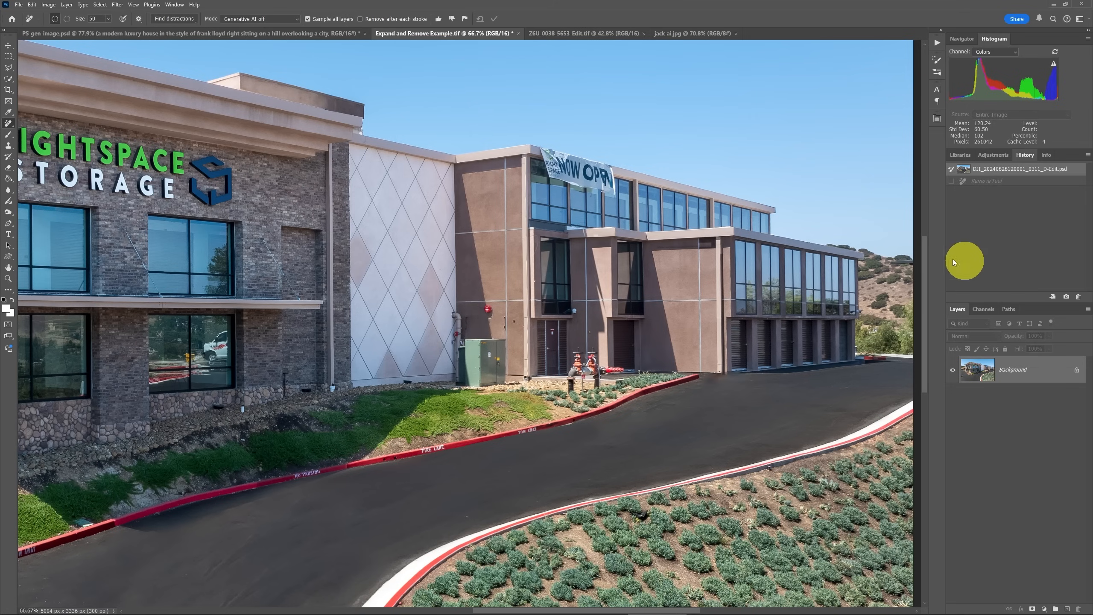
Create a new empty layer named Repair above the Background.
{"action": "left_click", "coordinate": [68, 5]}
{"action": "mouse_move", "coordinate": [75, 13]}
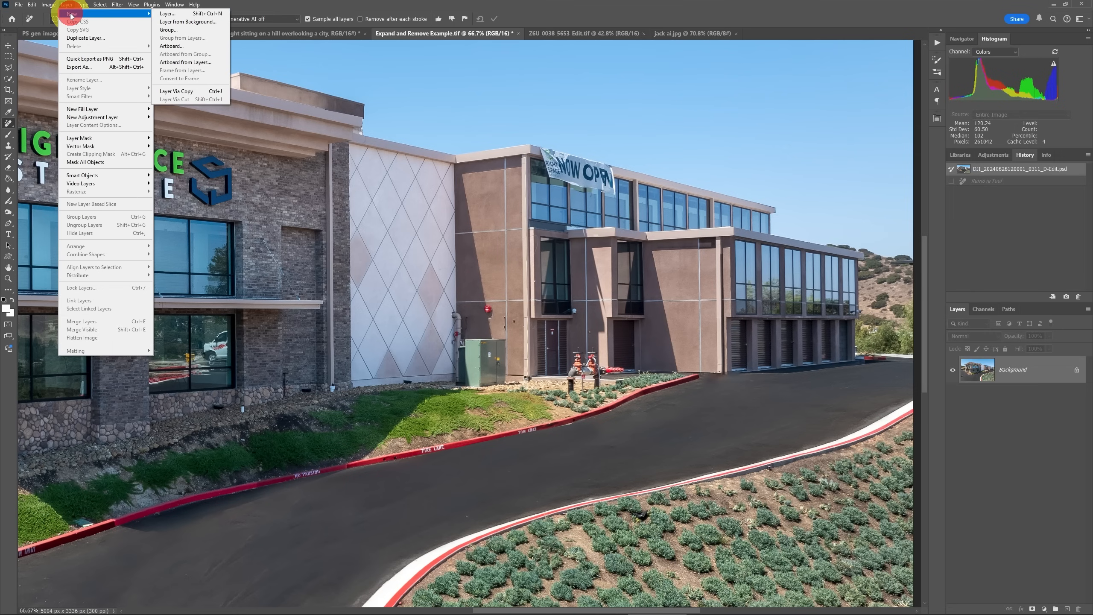
{"action": "left_click", "coordinate": [182, 17]}
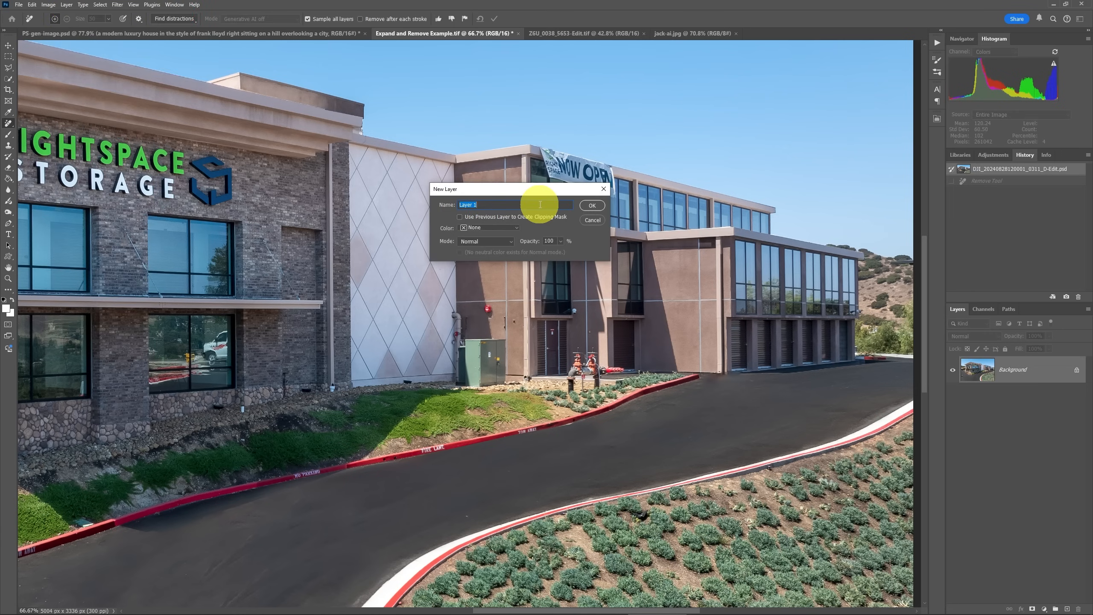
{"action": "type", "text": "Repair"}
{"action": "key", "text": "Return"}
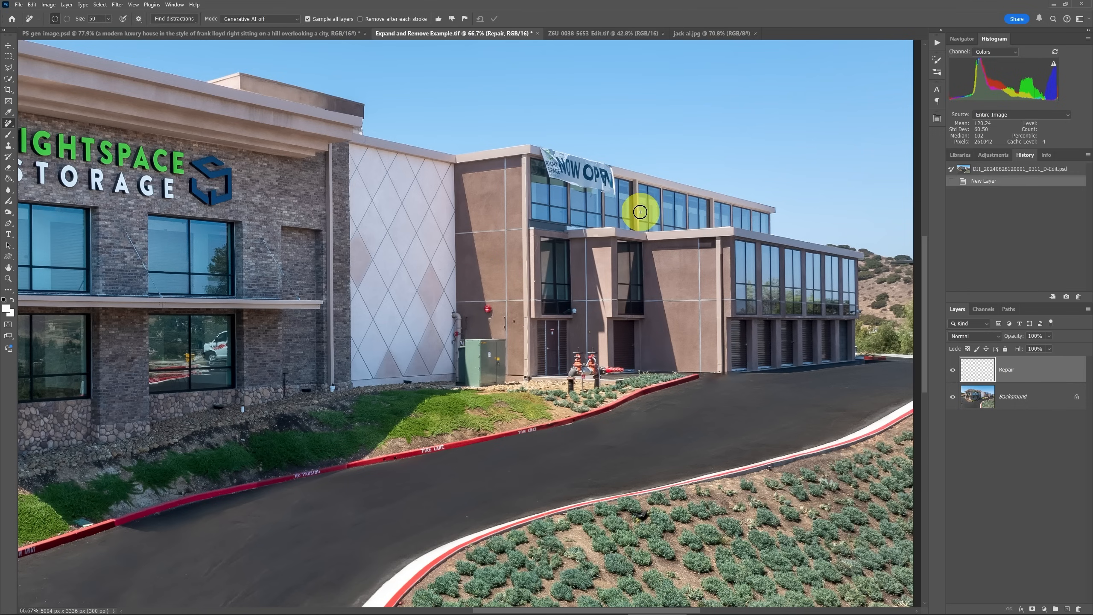
Set the Remove tool to Generative AI on and remove the NOW OPEN banner on the Repair layer.
{"action": "left_click", "coordinate": [276, 22]}
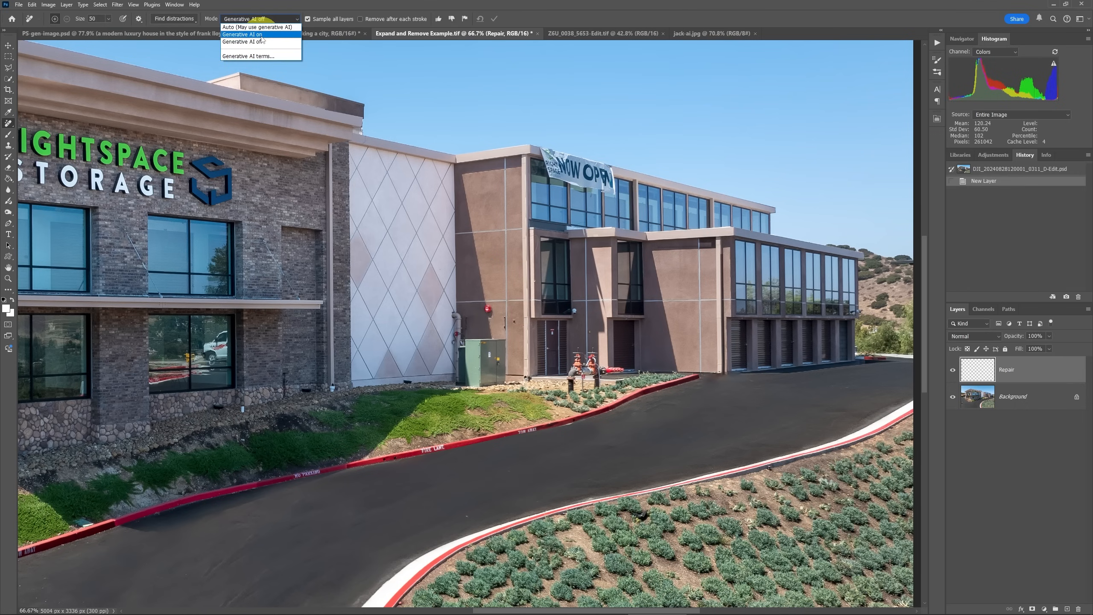
{"action": "left_click", "coordinate": [260, 35]}
{"action": "mouse_move", "coordinate": [539, 144]}
{"action": "left_mouse_down"}
{"action": "mouse_move", "coordinate": [610, 165]}
{"action": "mouse_move", "coordinate": [617, 194]}
{"action": "mouse_move", "coordinate": [529, 181]}
{"action": "mouse_move", "coordinate": [531, 138]}
{"action": "left_mouse_up"}
{"action": "left_click", "coordinate": [495, 19]}
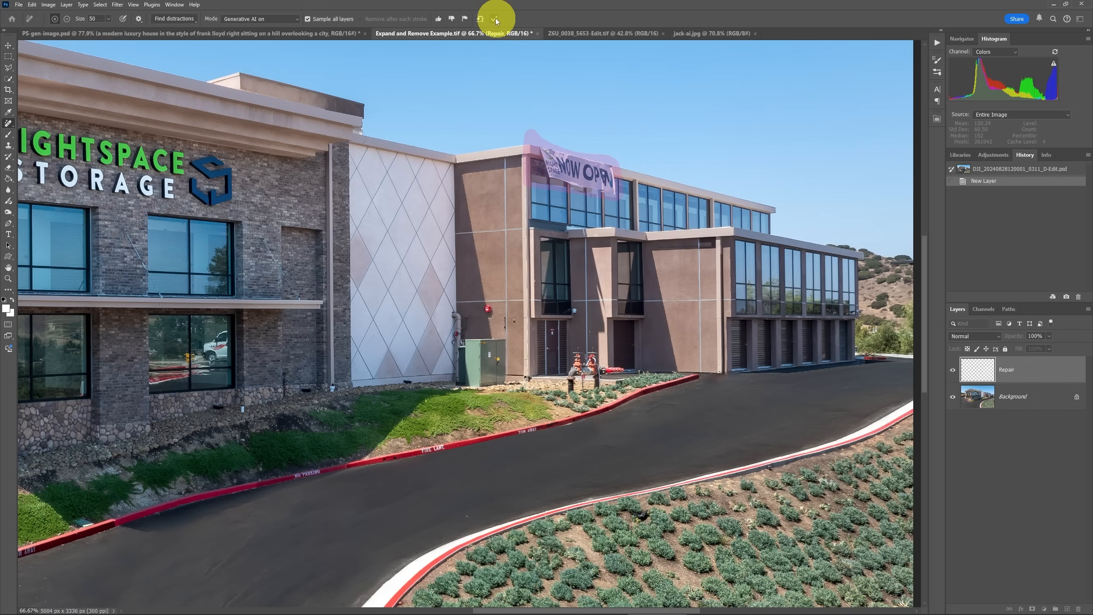
{"action": "left_click", "coordinate": [494, 19]}
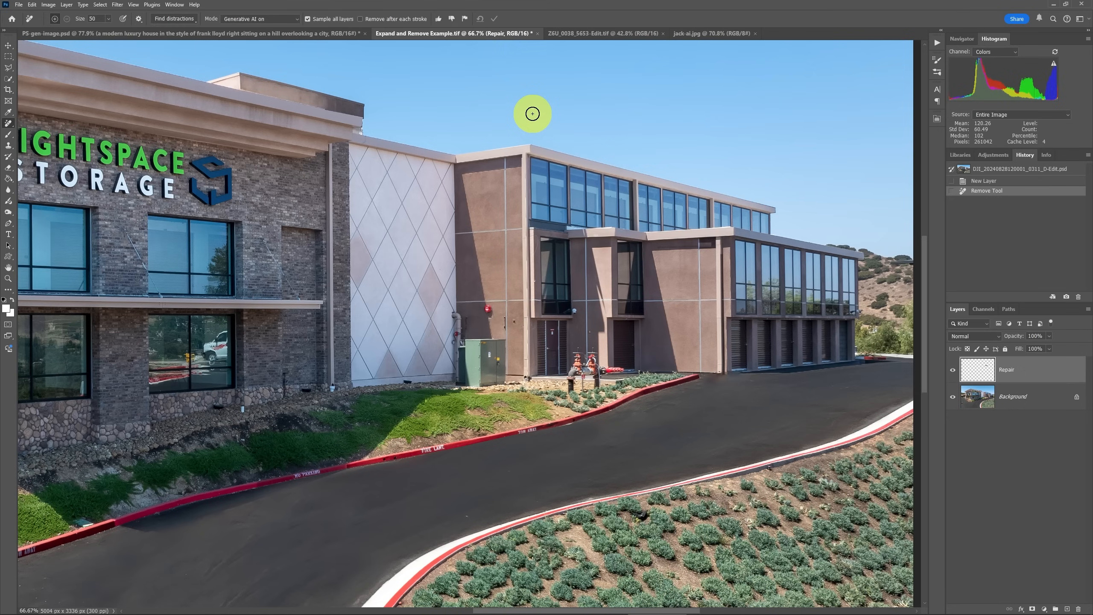
Compare the photo with and without the Repair layer's banner removal, leaving that layer hidden.
{"action": "left_click", "coordinate": [953, 371]}
{"action": "left_click", "coordinate": [952, 371]}
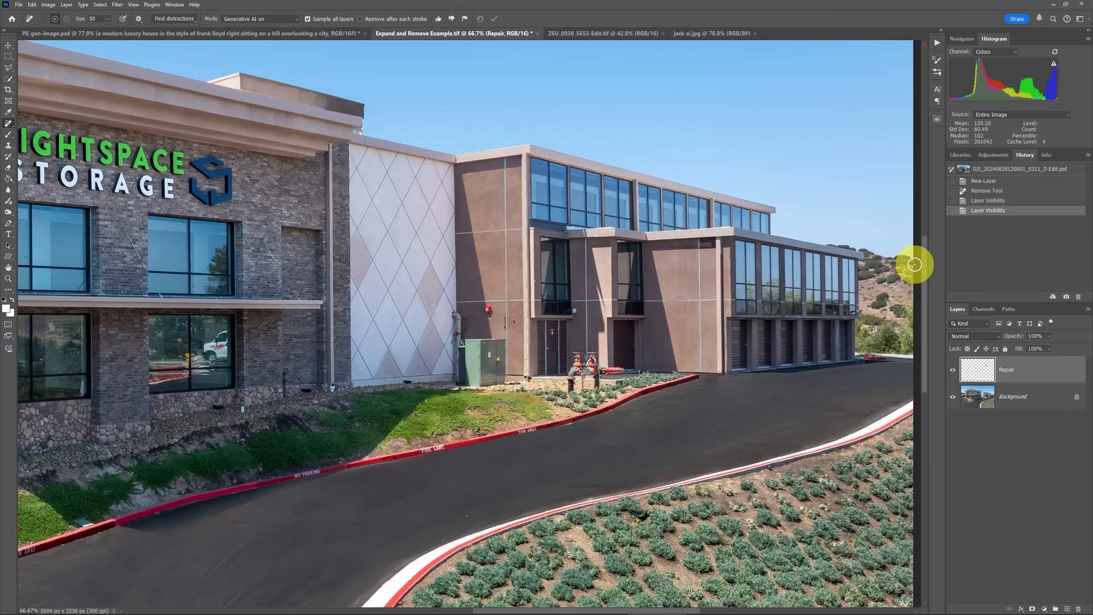
{"action": "left_click", "coordinate": [952, 371]}
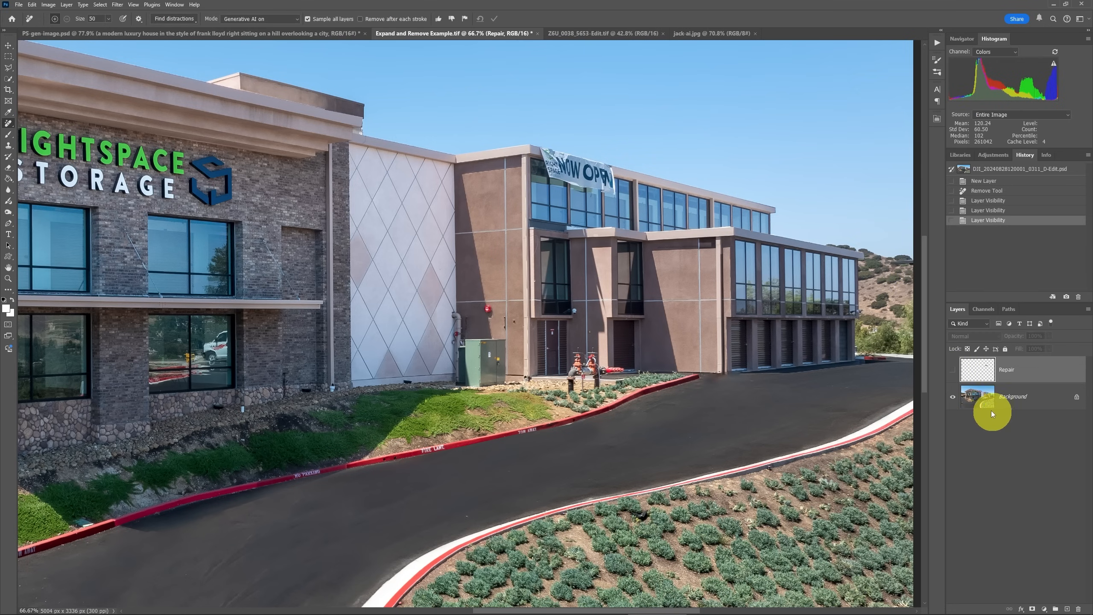
Create a new layer named gen fill directly above the Background layer.
{"action": "left_click", "coordinate": [979, 401]}
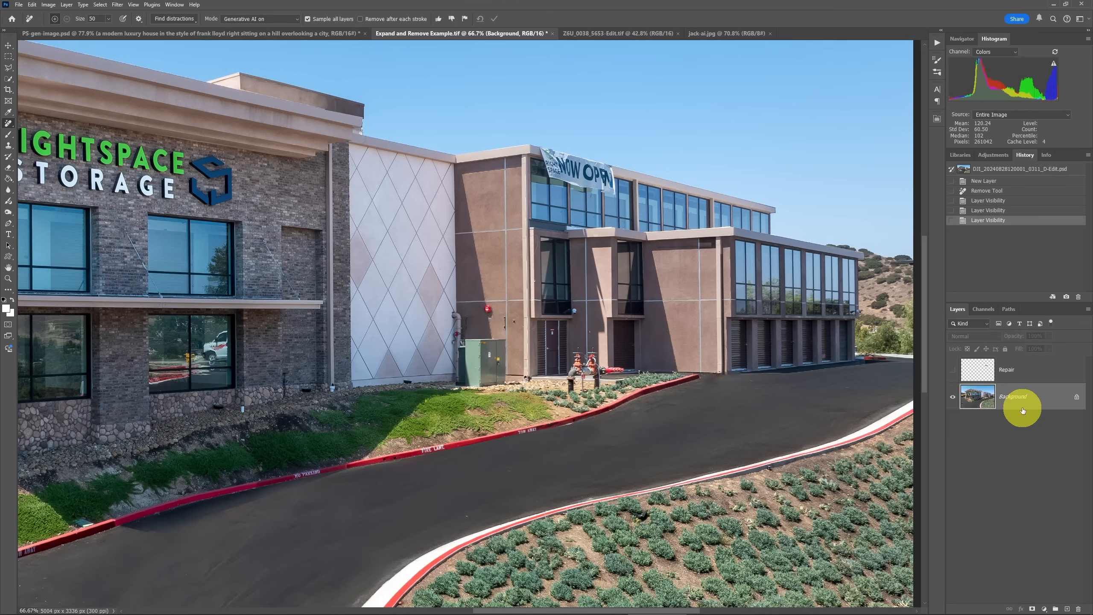
{"action": "key", "text": "n"}
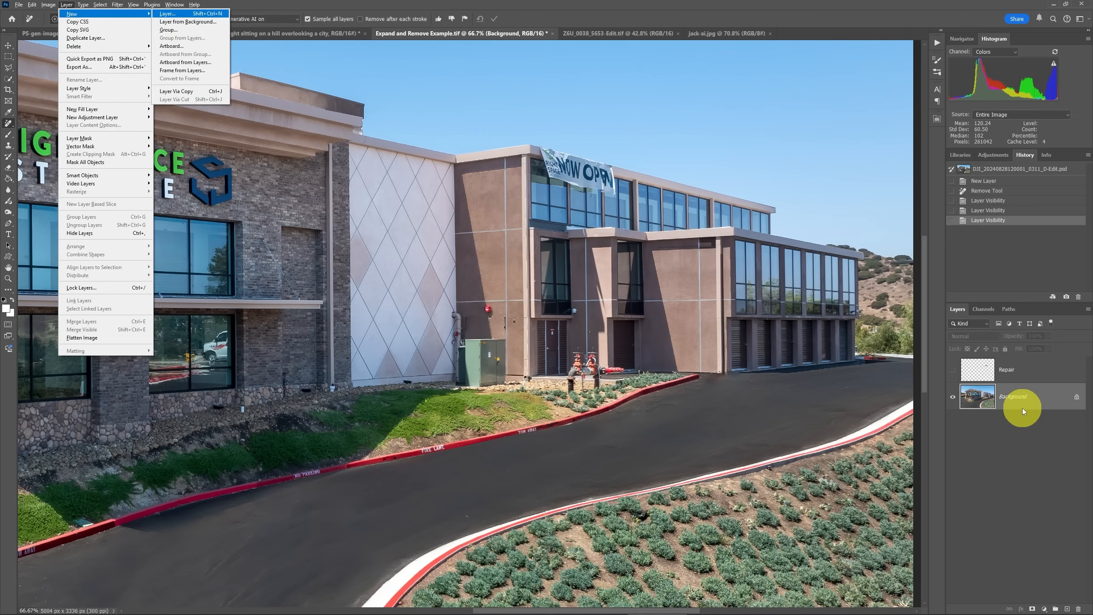
{"action": "key", "text": "l"}
{"action": "type", "text": "gen fill"}
{"action": "key", "text": "Return"}
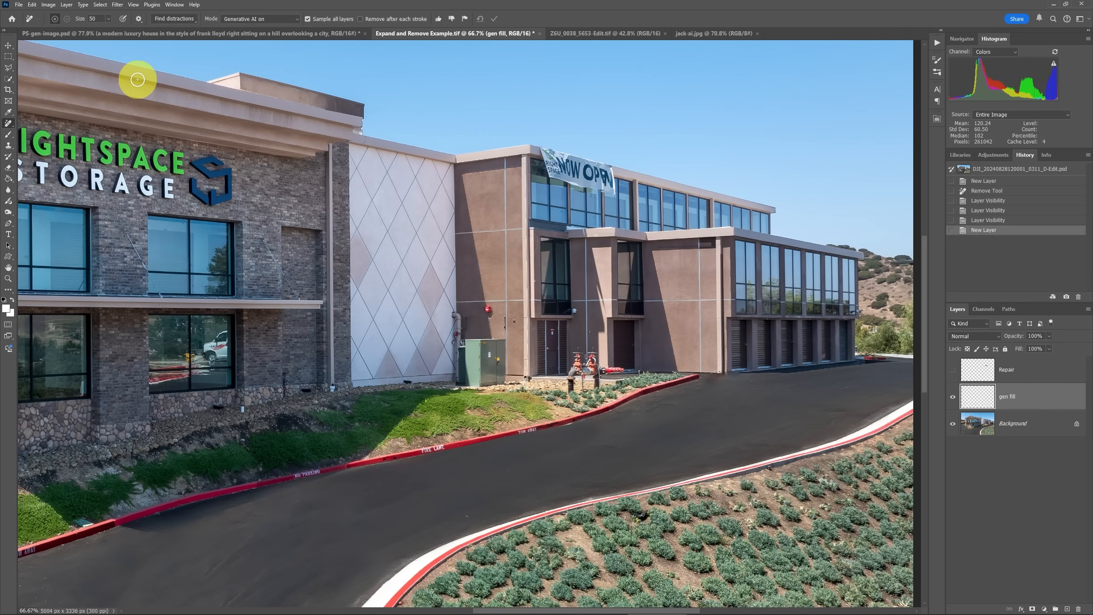
Outline the NOW OPEN banner with a closed Polygonal Lasso selection.
{"action": "key", "text": "l"}
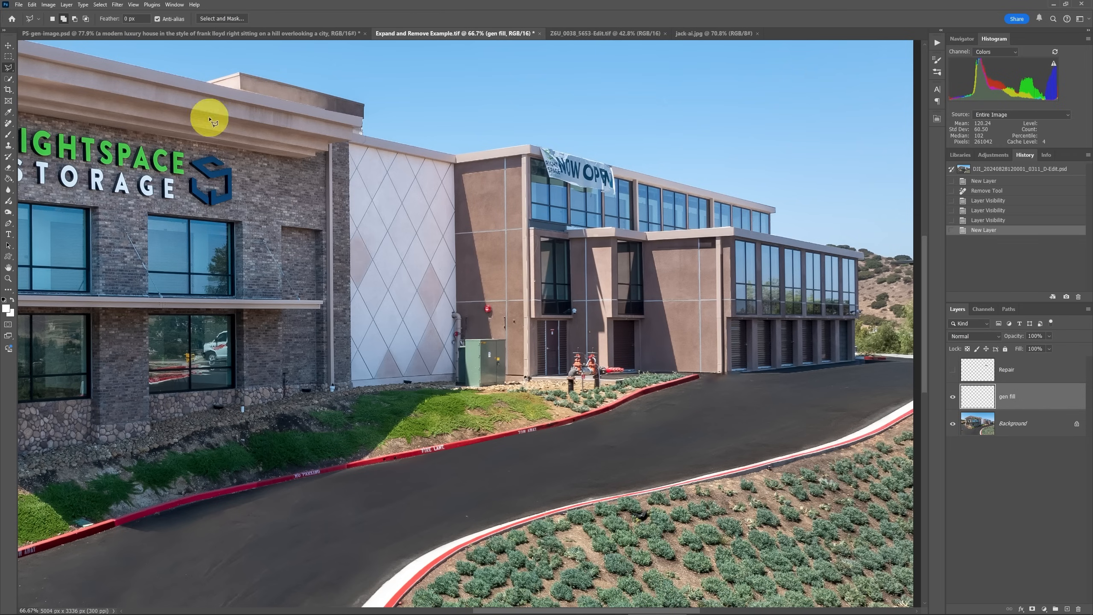
{"action": "left_click", "coordinate": [532, 136]}
{"action": "left_click", "coordinate": [524, 155]}
{"action": "left_click", "coordinate": [526, 188]}
{"action": "left_click", "coordinate": [625, 199]}
{"action": "left_click", "coordinate": [625, 168]}
{"action": "left_click", "coordinate": [617, 158]}
{"action": "left_click", "coordinate": [535, 138]}
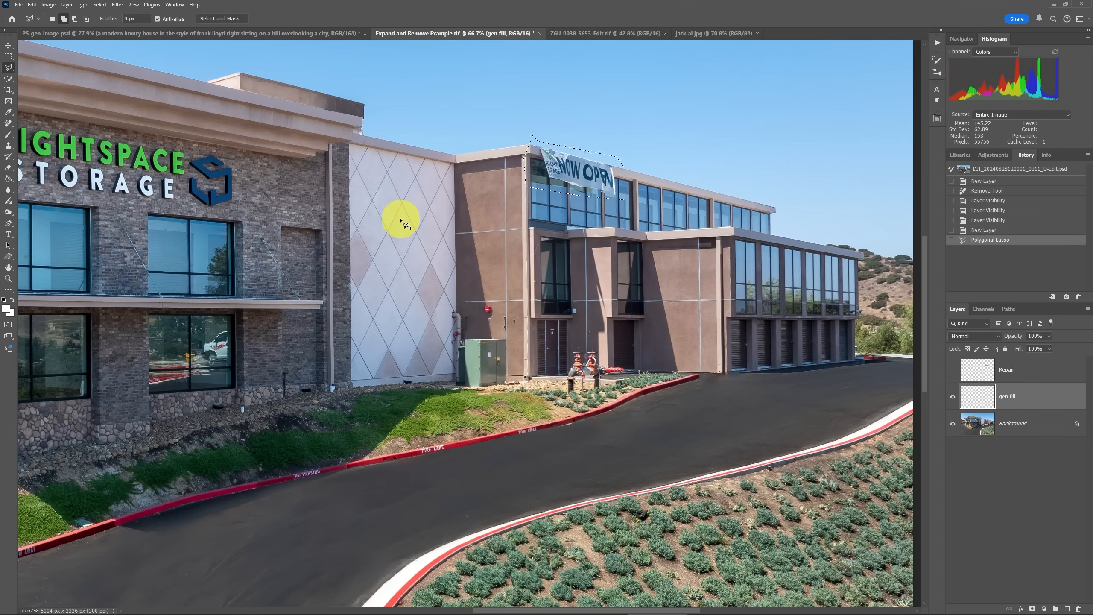
Run Generative Fill with an empty prompt on the banner selection and move the variations display off the filled area.
{"action": "left_click", "coordinate": [33, 5]}
{"action": "left_click", "coordinate": [75, 162]}
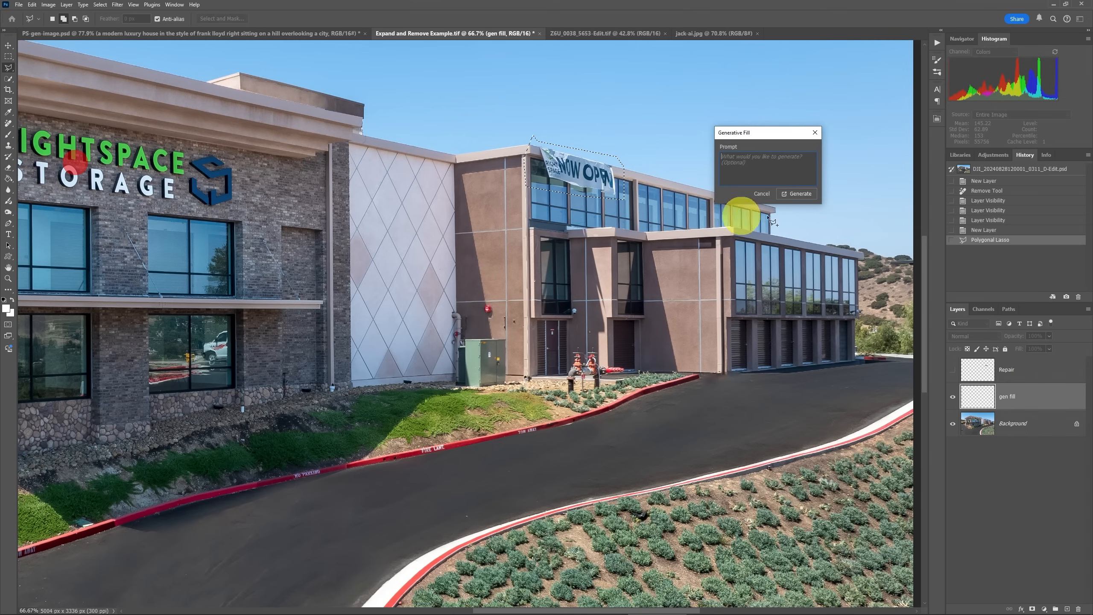
{"action": "left_click", "coordinate": [795, 194]}
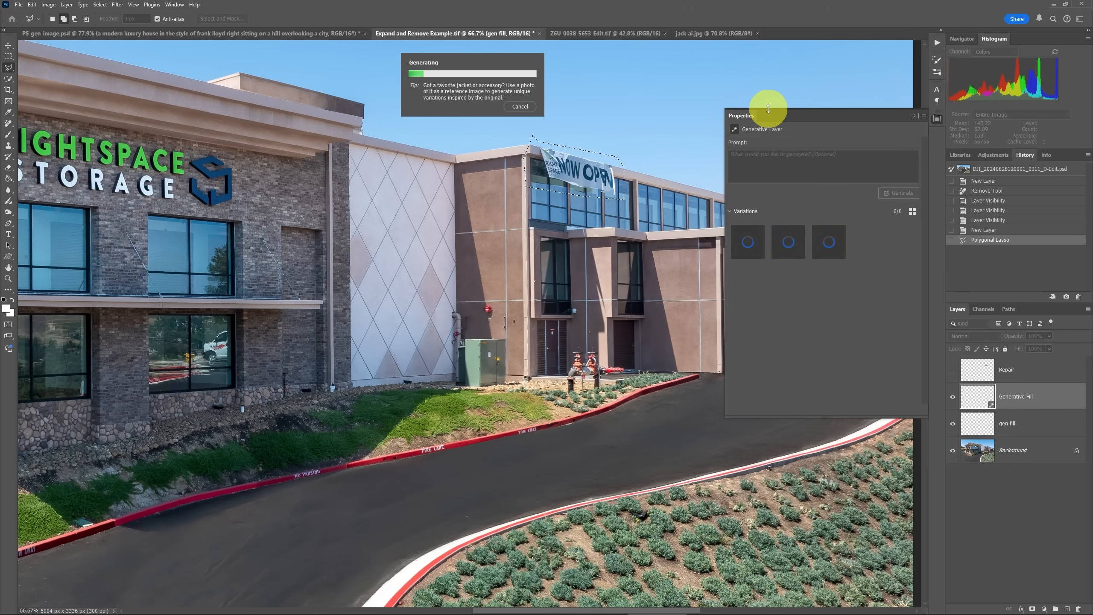
{"action": "left_click_drag", "start_coordinate": [859, 114], "coordinate": [344, 122]}
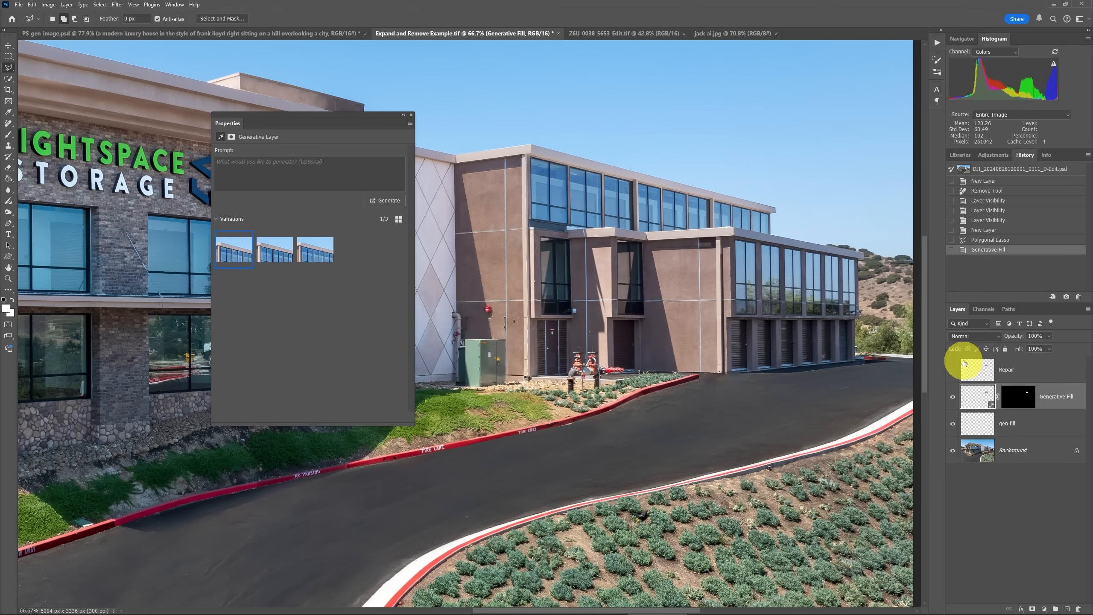
Toggle the Repair layer to compare it with the Generative Fill result, and preview all three variations before reselecting the first one.
{"action": "left_click", "coordinate": [953, 370]}
{"action": "left_click", "coordinate": [953, 371]}
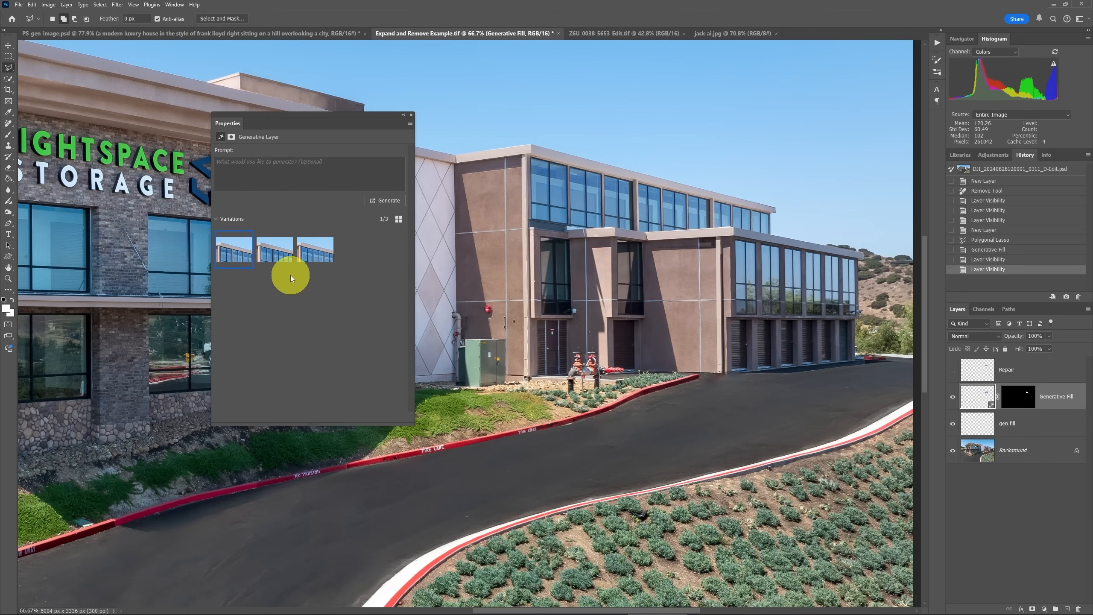
{"action": "left_click", "coordinate": [275, 250]}
{"action": "left_click", "coordinate": [307, 252]}
{"action": "left_click", "coordinate": [274, 251]}
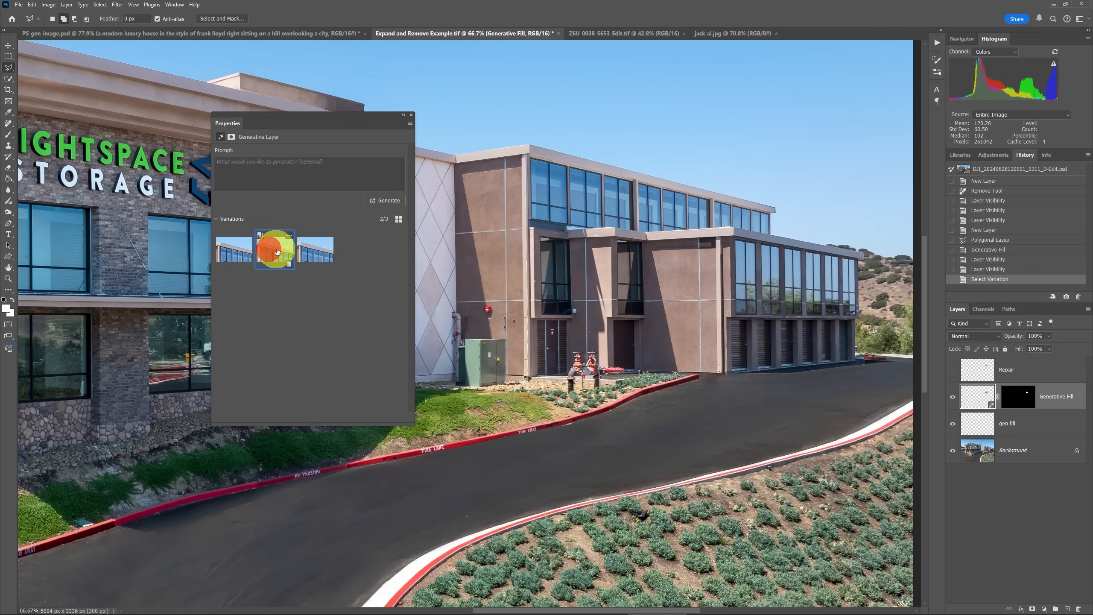
{"action": "left_click", "coordinate": [317, 254]}
{"action": "left_click", "coordinate": [271, 252]}
{"action": "left_click", "coordinate": [240, 252]}
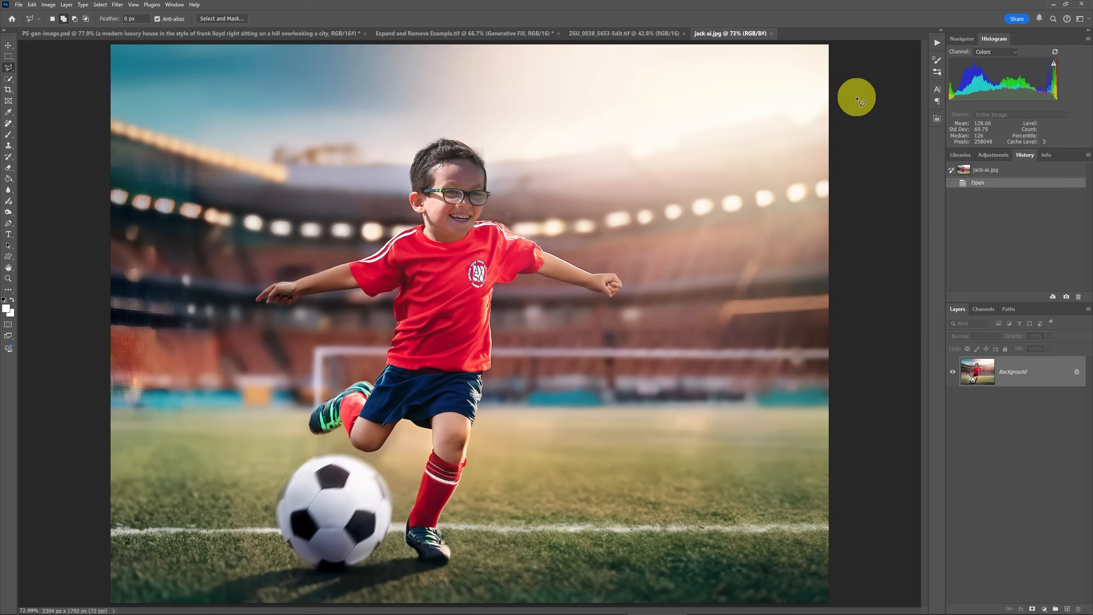
Compare the original boy photo Z6U_0038_5653-Edit.tif with the stadium soccer composite, ending on the original photo.
{"action": "left_click", "coordinate": [632, 35]}
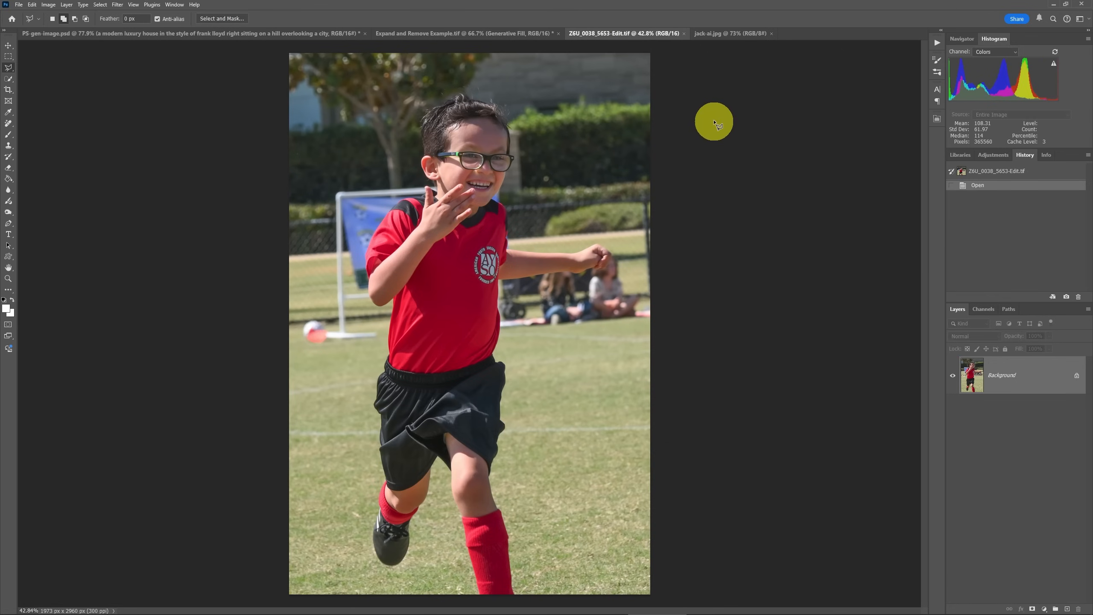
{"action": "left_click", "coordinate": [723, 34]}
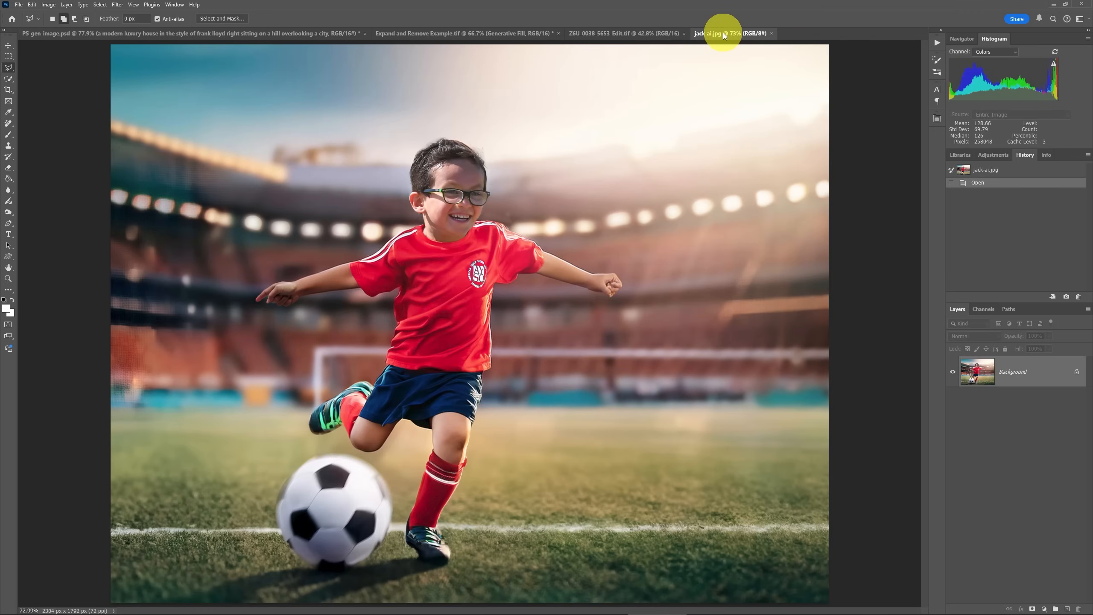
{"action": "left_click", "coordinate": [600, 36]}
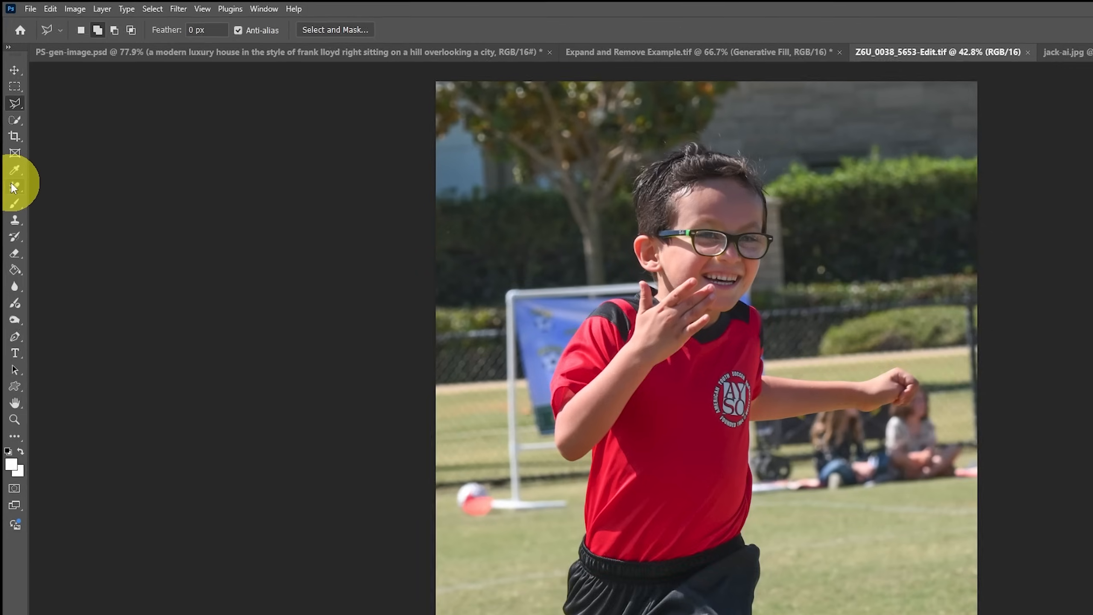
Using the Remove tool with Generative AI on, detect people as distractions and remove the seated pair behind the boy.
{"action": "left_click", "coordinate": [12, 185]}
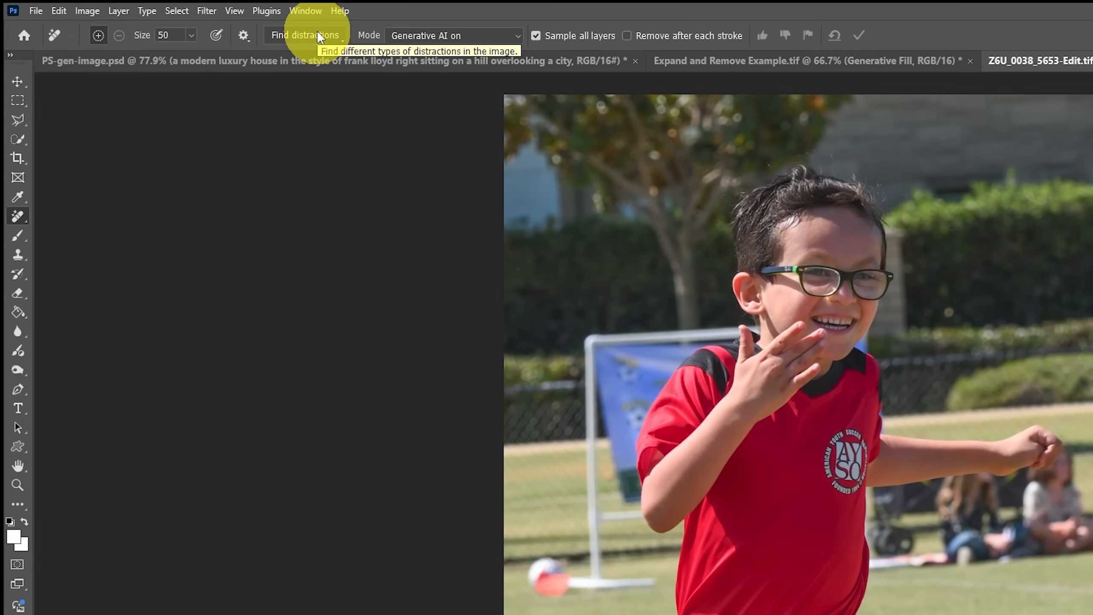
{"action": "left_click", "coordinate": [481, 38]}
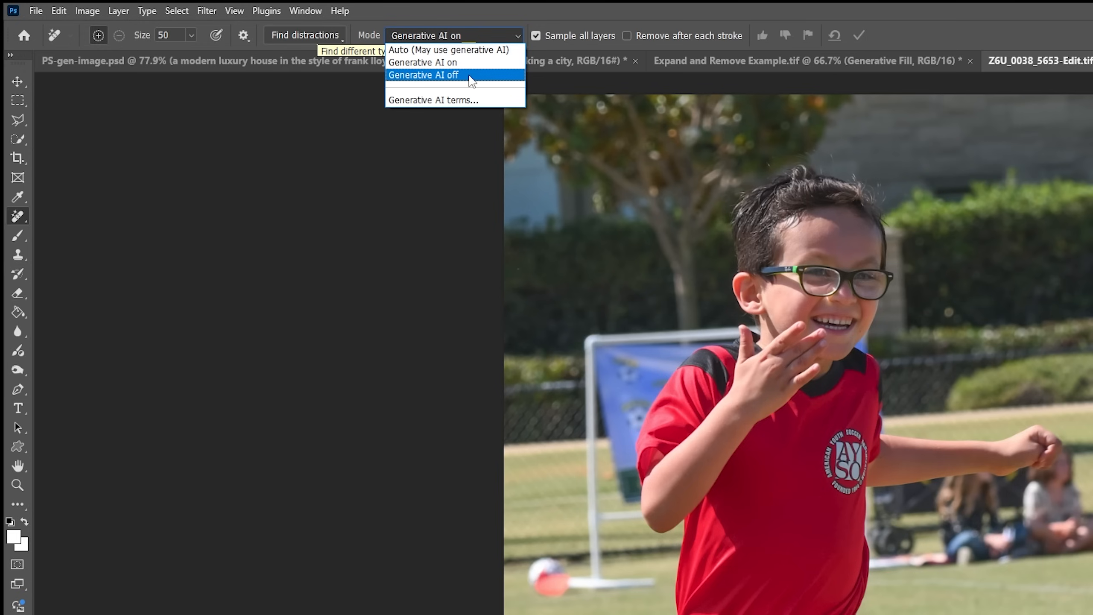
{"action": "left_click", "coordinate": [470, 64]}
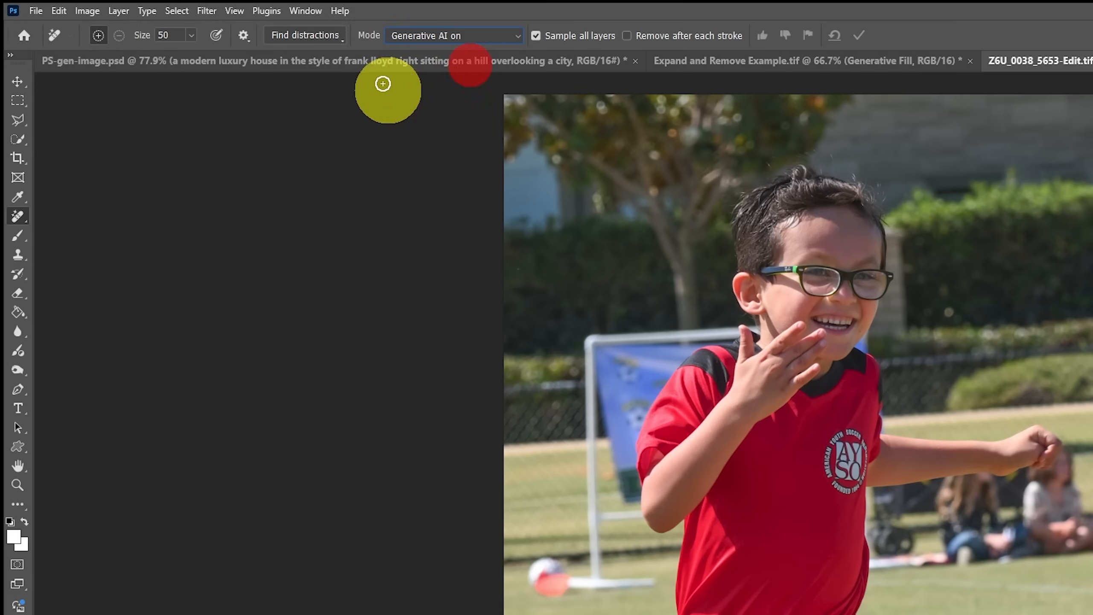
{"action": "left_click", "coordinate": [327, 33]}
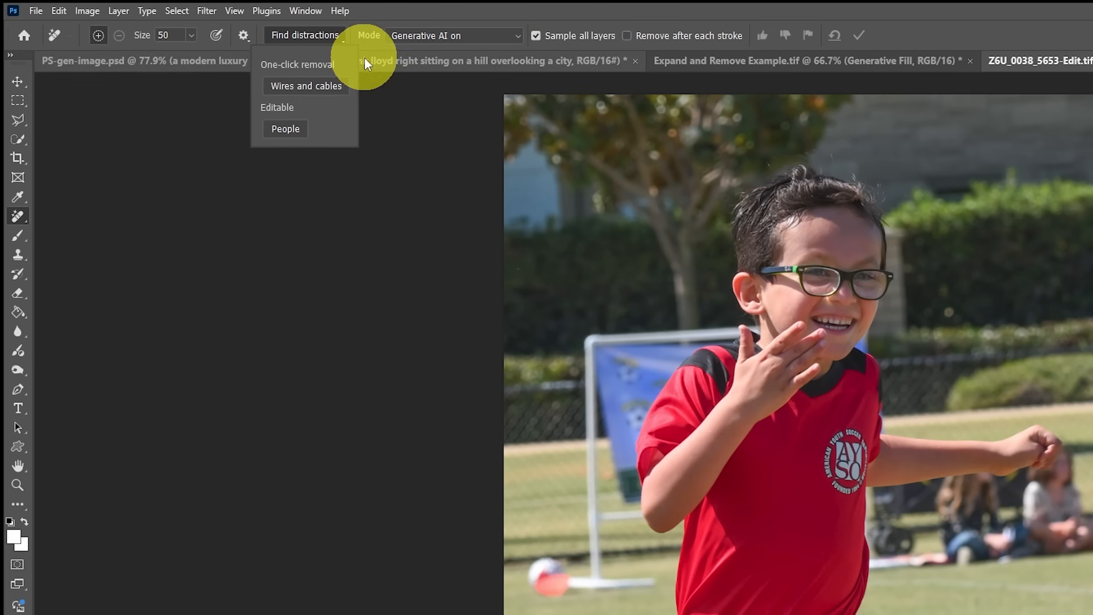
{"action": "left_click", "coordinate": [286, 129]}
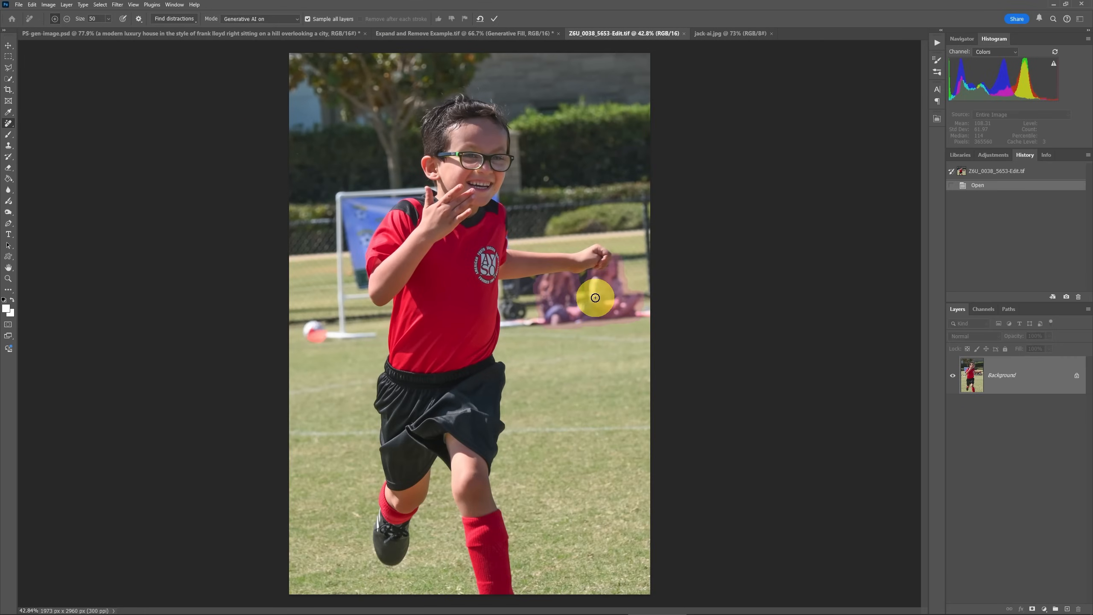
{"action": "left_click", "coordinate": [494, 20]}
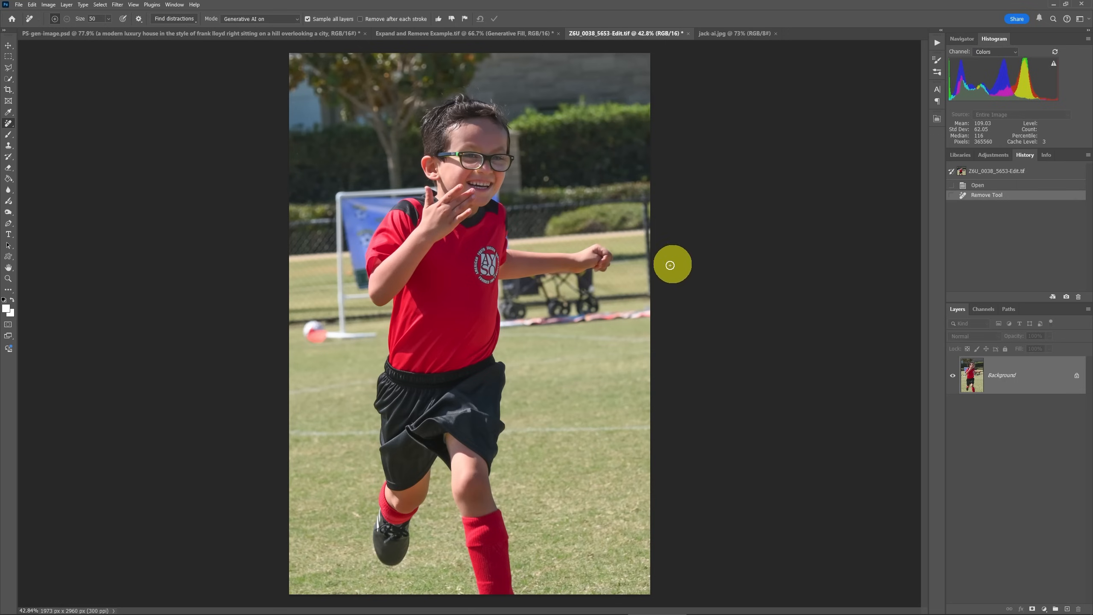
Compare the photo before and after the people removal, and look at the Find distractions options.
{"action": "left_click", "coordinate": [994, 187]}
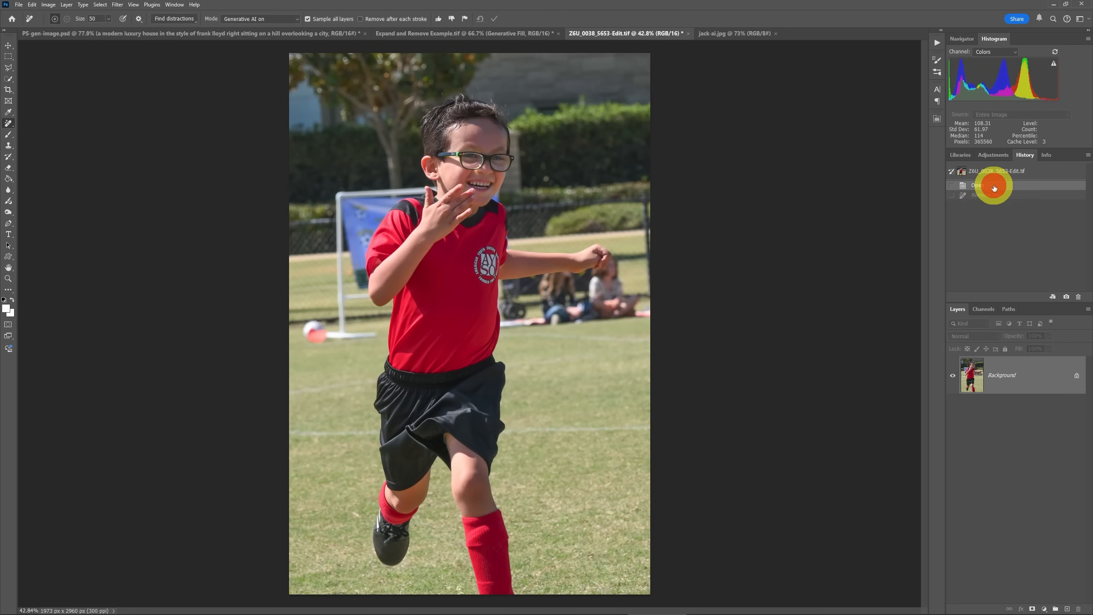
{"action": "left_click", "coordinate": [992, 198]}
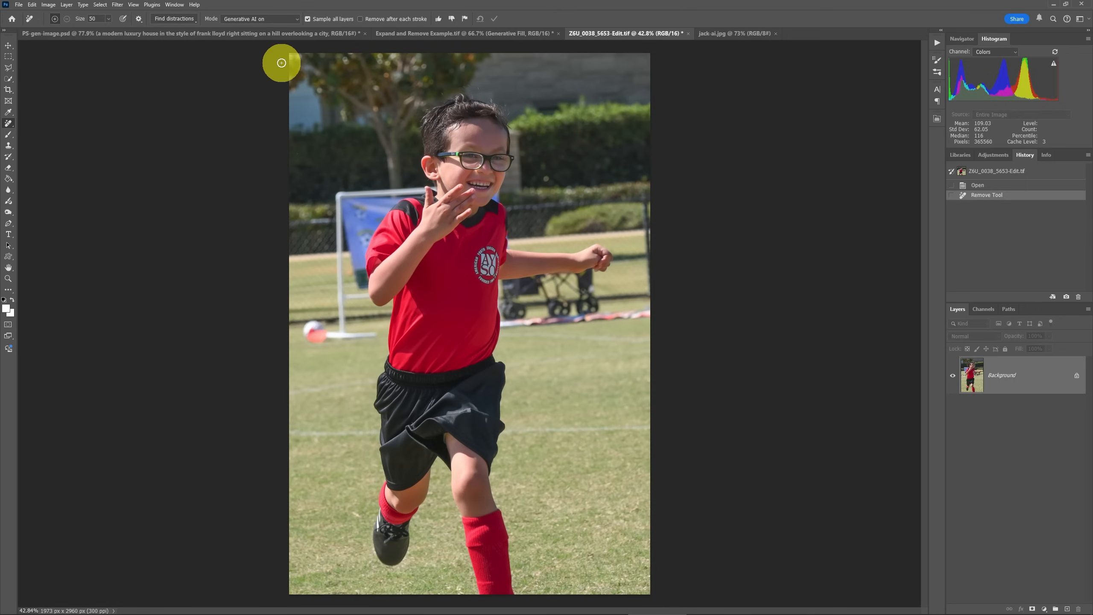
{"action": "left_click", "coordinate": [183, 19]}
{"action": "left_click", "coordinate": [227, 5]}
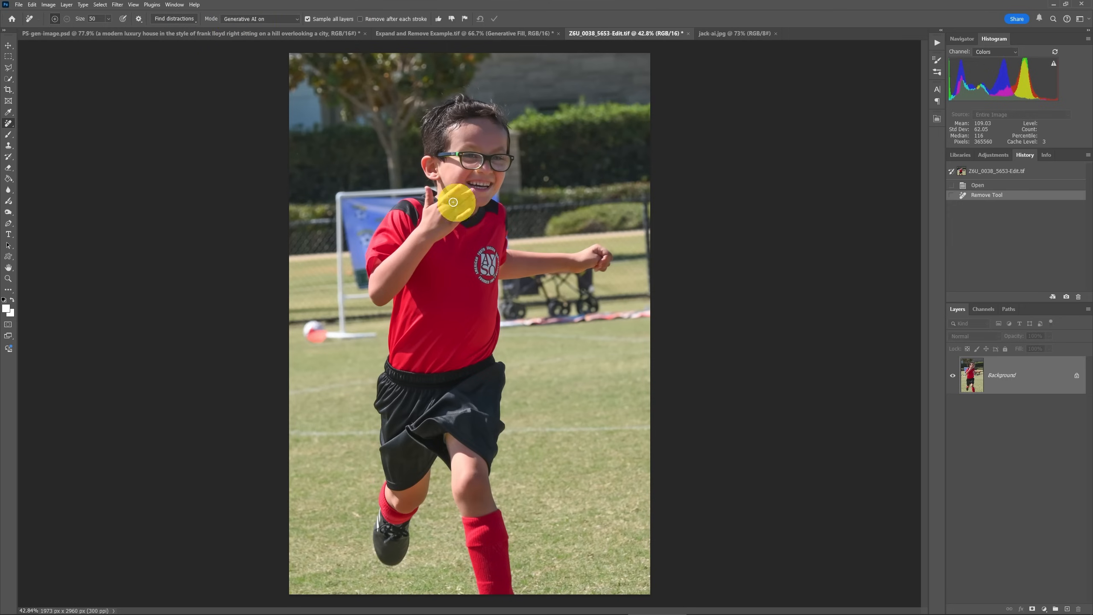
Enlarge the Remove brush to 80, mark the goal frame, blue banner and ball behind the boy, and remove them.
{"action": "key", "text": "bracketright"}
{"action": "key", "text": "bracketright"}
{"action": "key", "text": "bracketright"}
{"action": "mouse_move", "coordinate": [423, 190]}
{"action": "left_mouse_down"}
{"action": "mouse_move", "coordinate": [339, 194]}
{"action": "mouse_move", "coordinate": [334, 279]}
{"action": "mouse_move", "coordinate": [306, 332]}
{"action": "mouse_move", "coordinate": [348, 340]}
{"action": "mouse_move", "coordinate": [377, 331]}
{"action": "mouse_move", "coordinate": [365, 302]}
{"action": "mouse_move", "coordinate": [368, 240]}
{"action": "mouse_move", "coordinate": [421, 189]}
{"action": "left_mouse_up"}
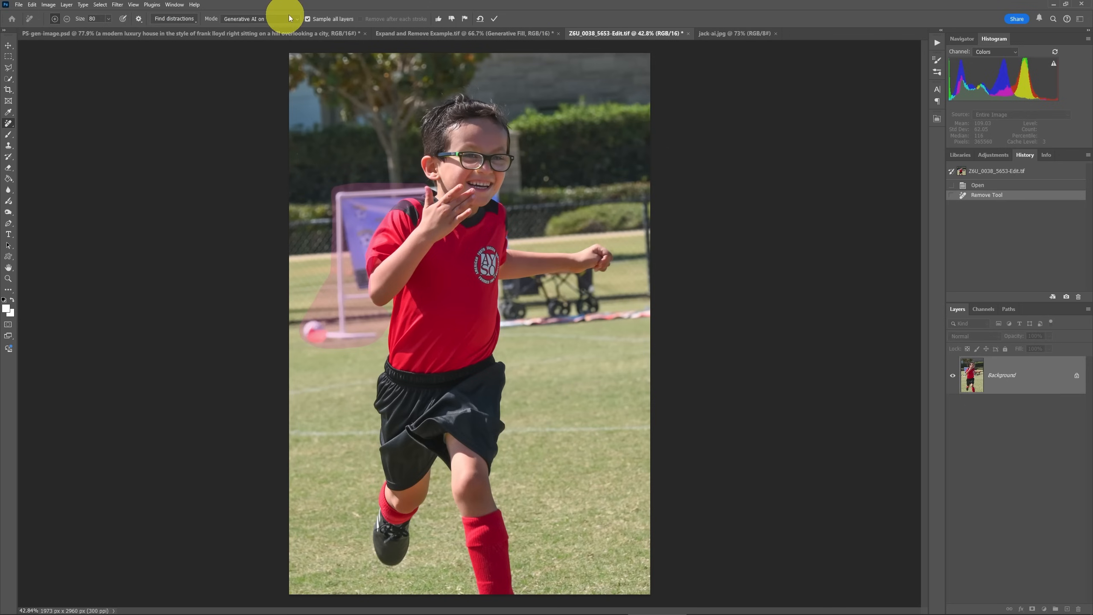
{"action": "left_click", "coordinate": [495, 19]}
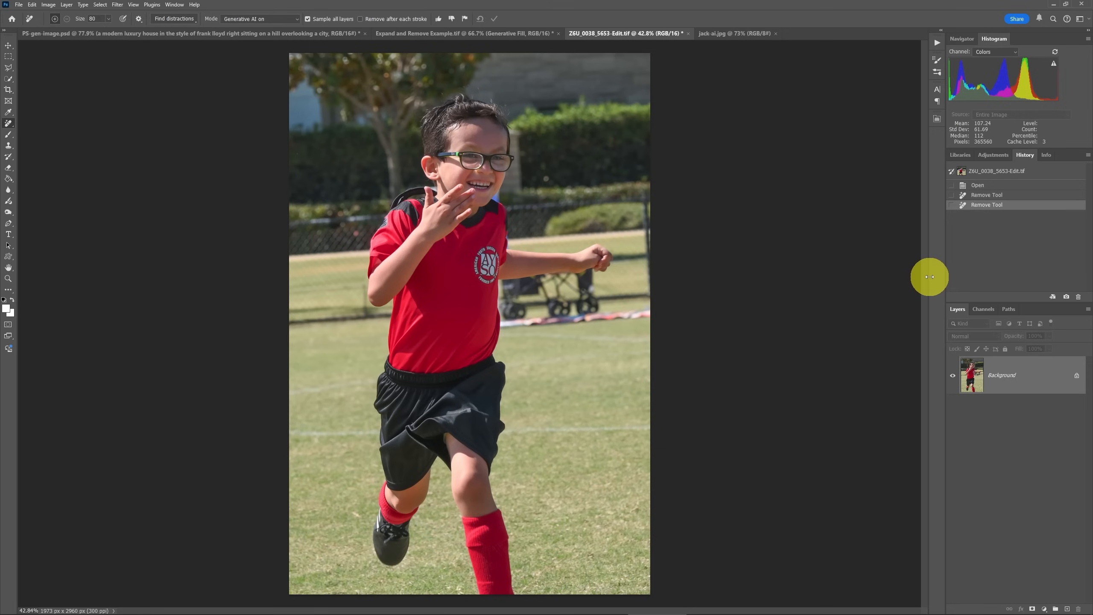
Compare the goal removal with the earlier history states, and revisit Expand and Remove Example.tif in between.
{"action": "left_click", "coordinate": [999, 196]}
{"action": "left_click", "coordinate": [1002, 207]}
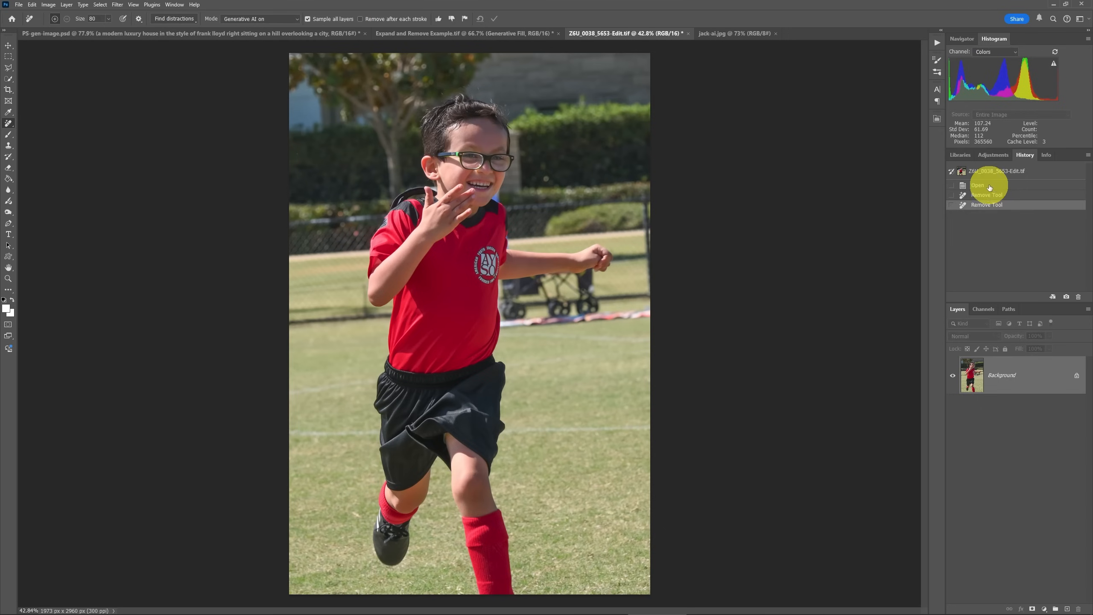
{"action": "left_click", "coordinate": [414, 34]}
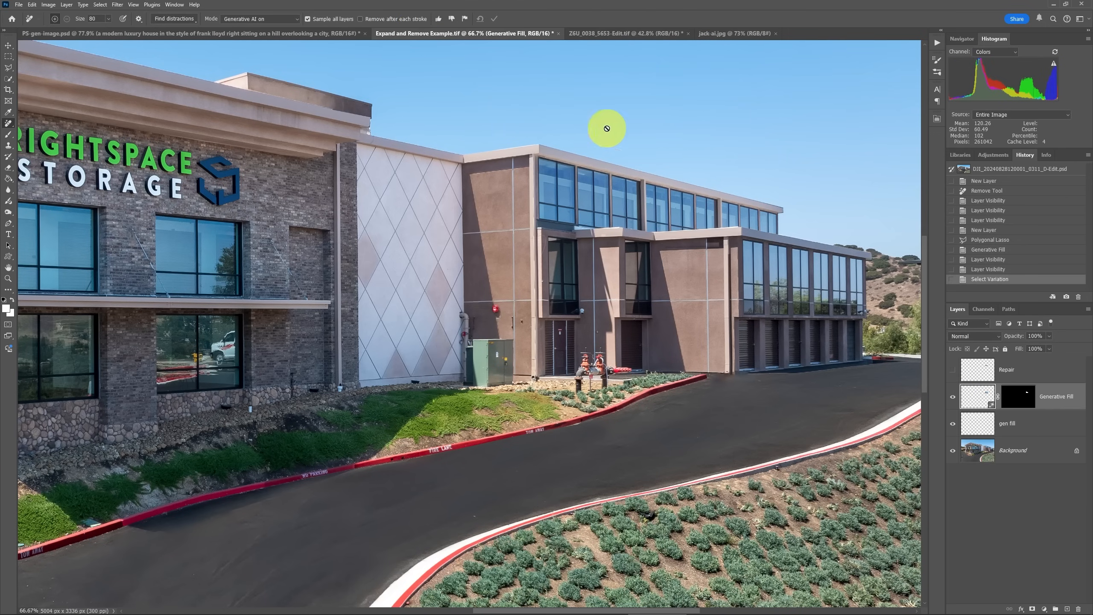
{"action": "left_click", "coordinate": [622, 37]}
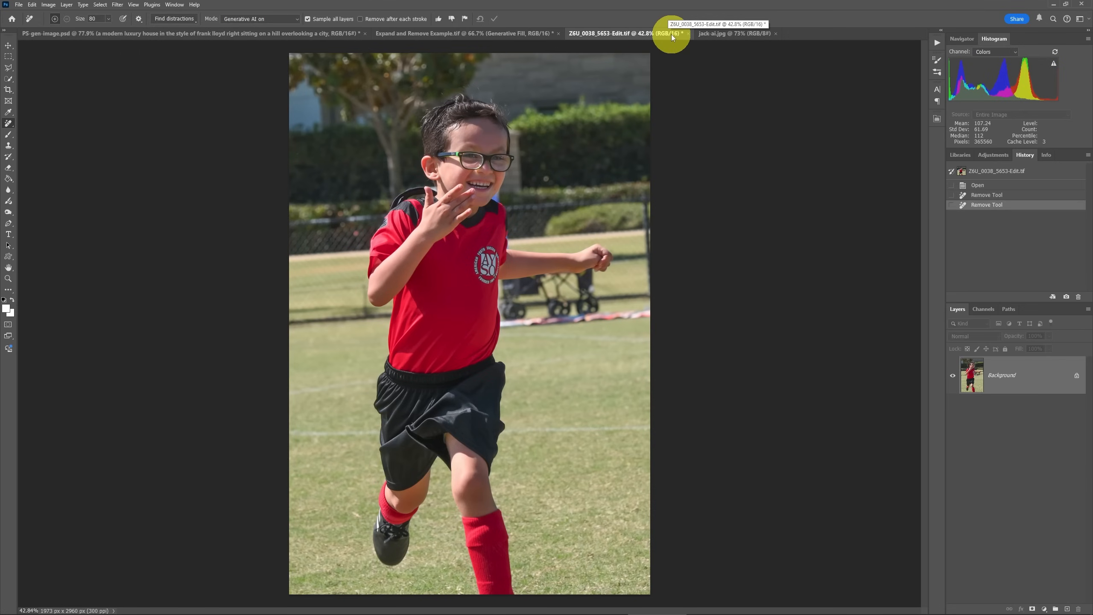
{"action": "left_click", "coordinate": [977, 185]}
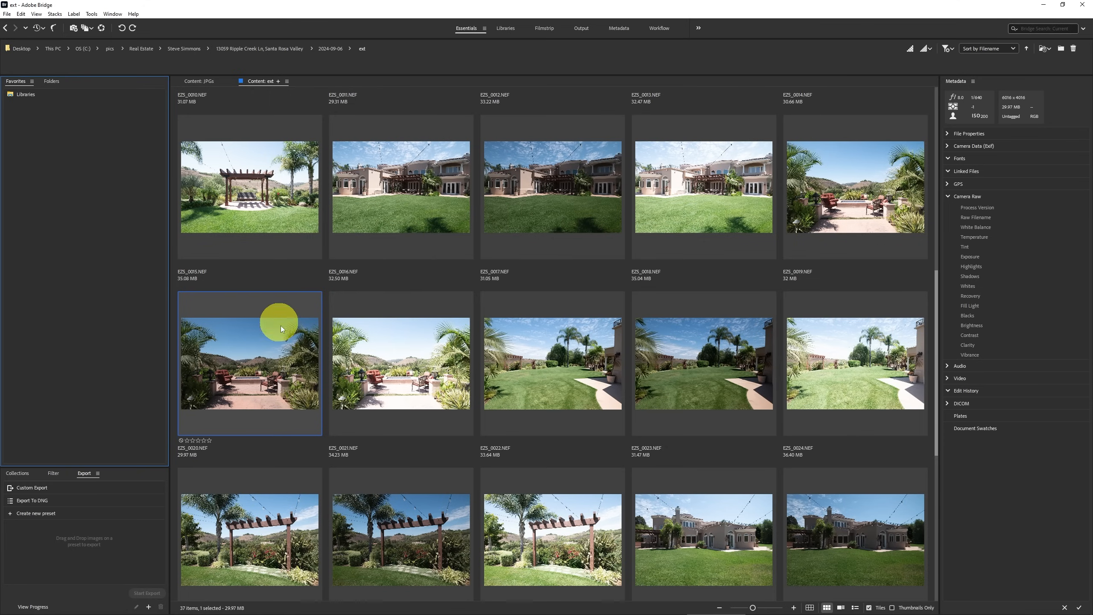
Open EZ5_0020.NEF from Adobe Bridge in Camera Raw and review the Technology Previews preferences without changing them.
{"action": "right_click", "coordinate": [289, 367]}
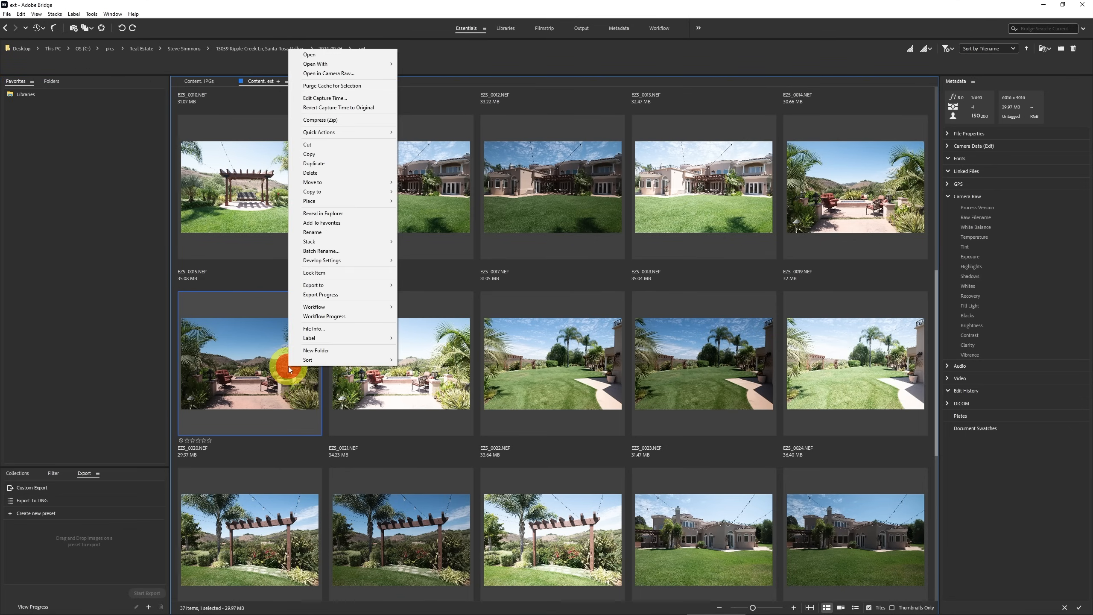
{"action": "left_click", "coordinate": [348, 73]}
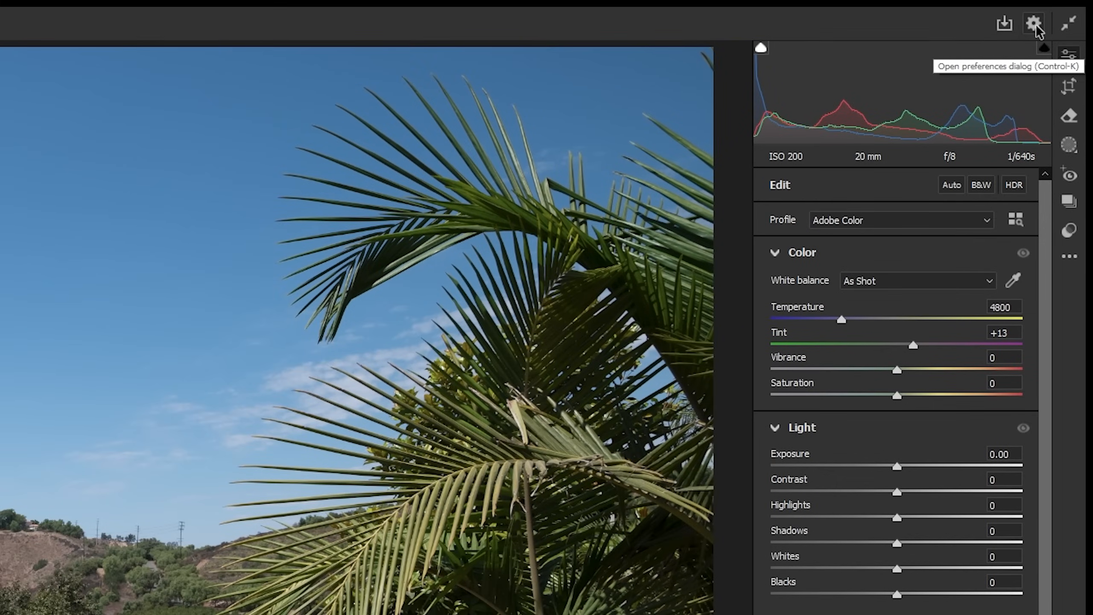
{"action": "left_click", "coordinate": [1034, 24]}
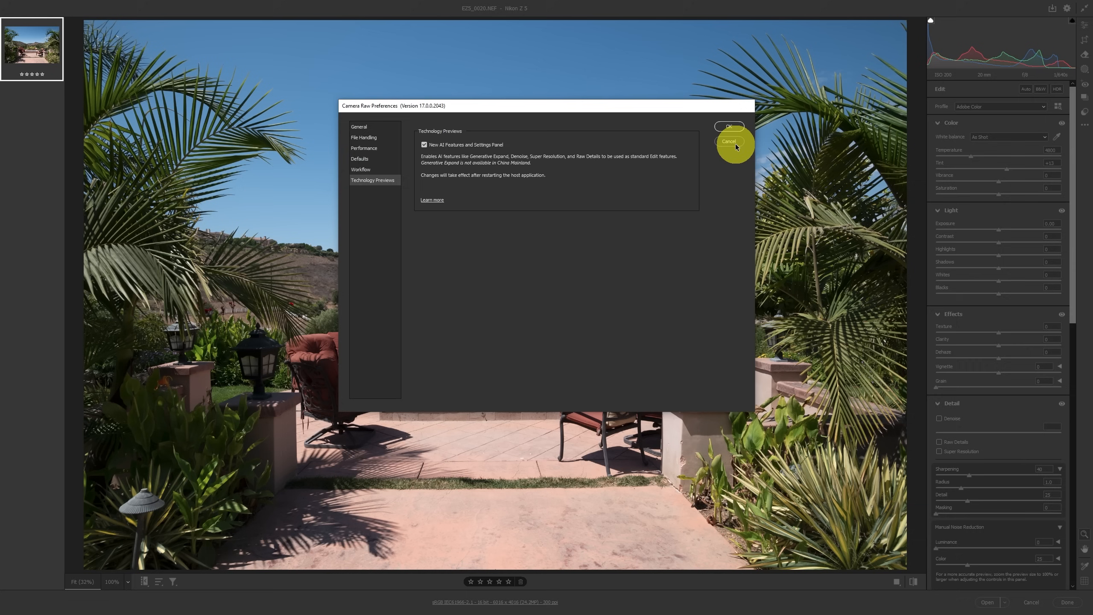
{"action": "left_click", "coordinate": [735, 147]}
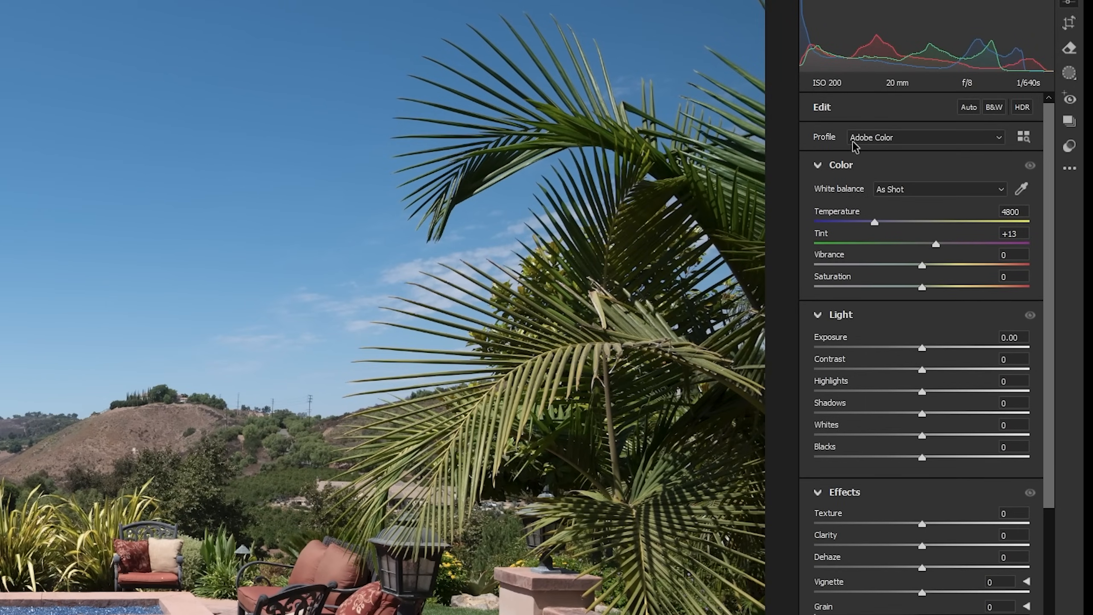
Apply the Camera Matching Standard profile from the profile browser and return to the edit settings.
{"action": "left_click", "coordinate": [905, 137]}
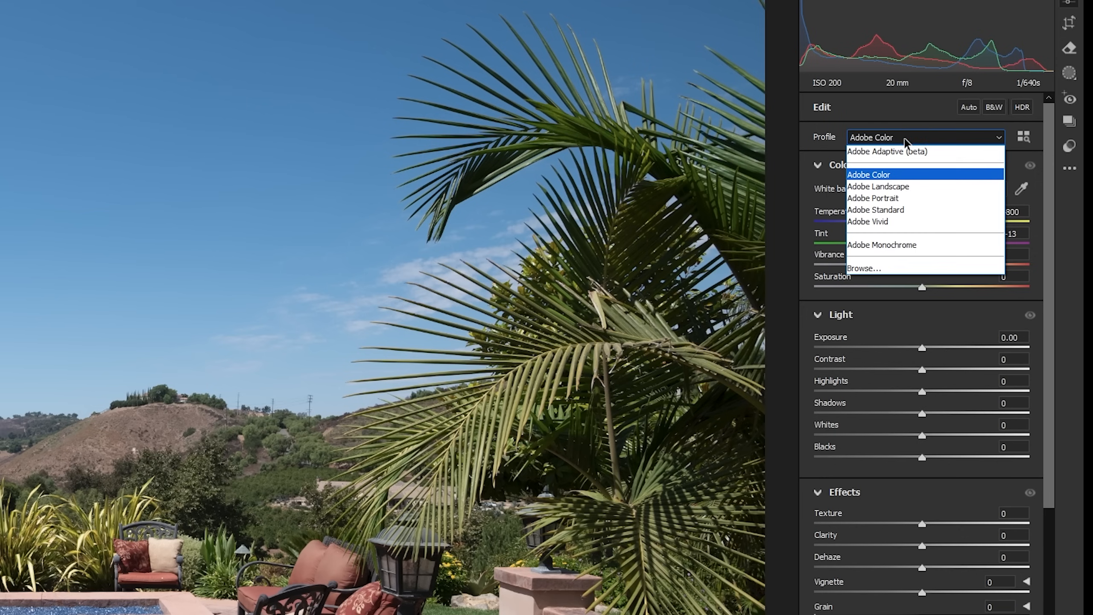
{"action": "left_click", "coordinate": [883, 267]}
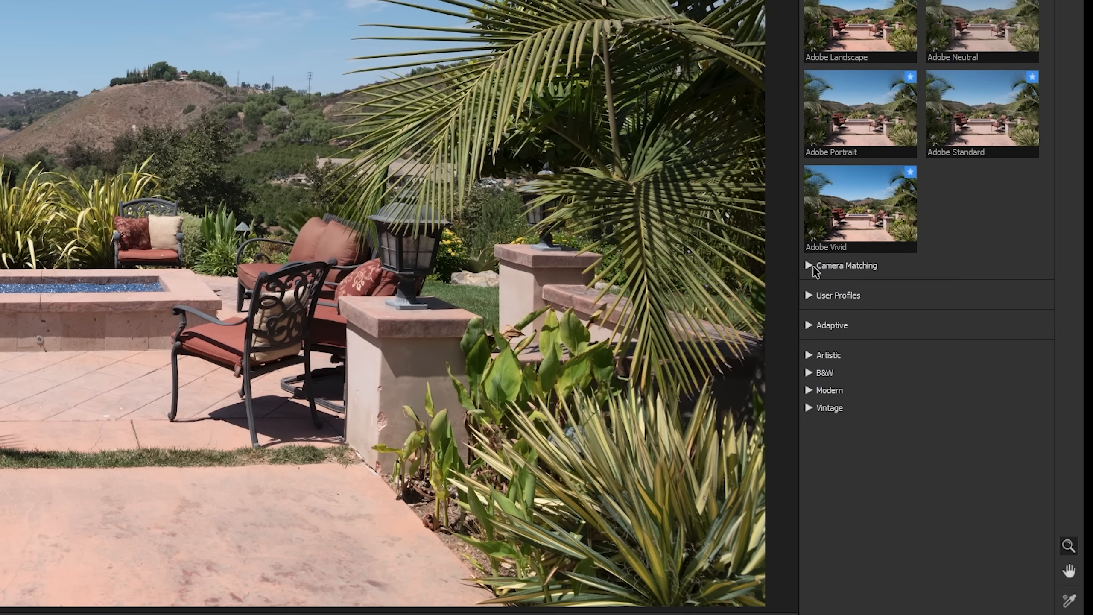
{"action": "left_click", "coordinate": [812, 266]}
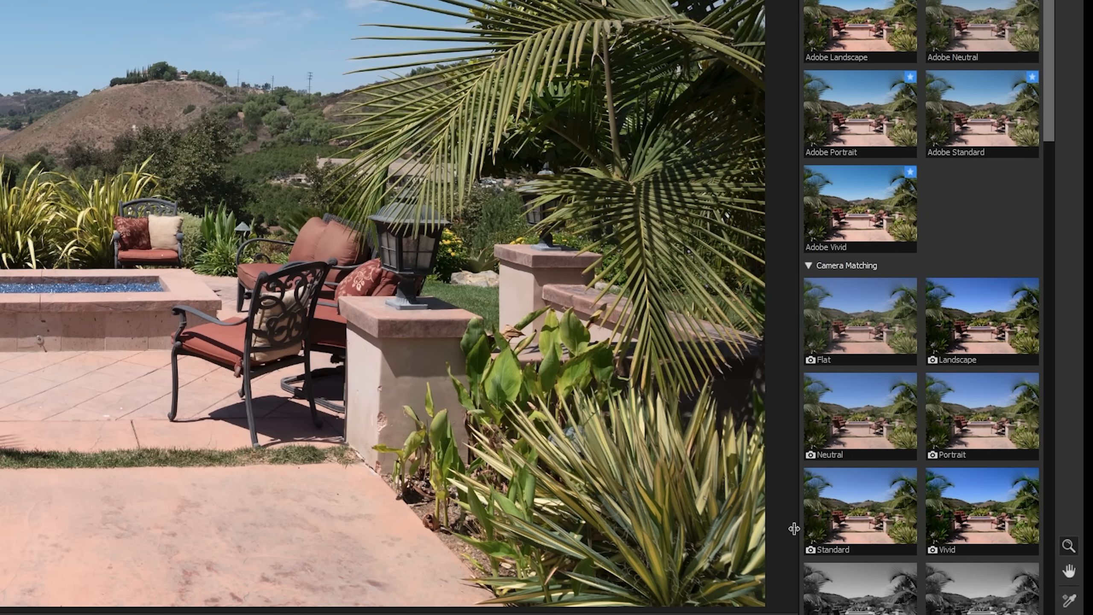
{"action": "left_click", "coordinate": [842, 517]}
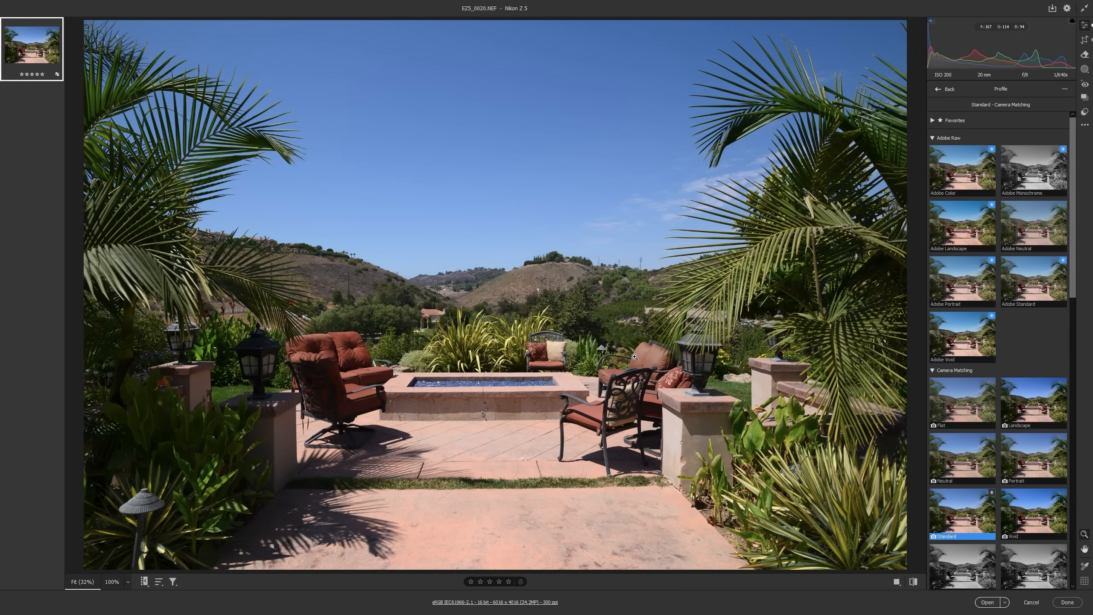
{"action": "left_click", "coordinate": [938, 89]}
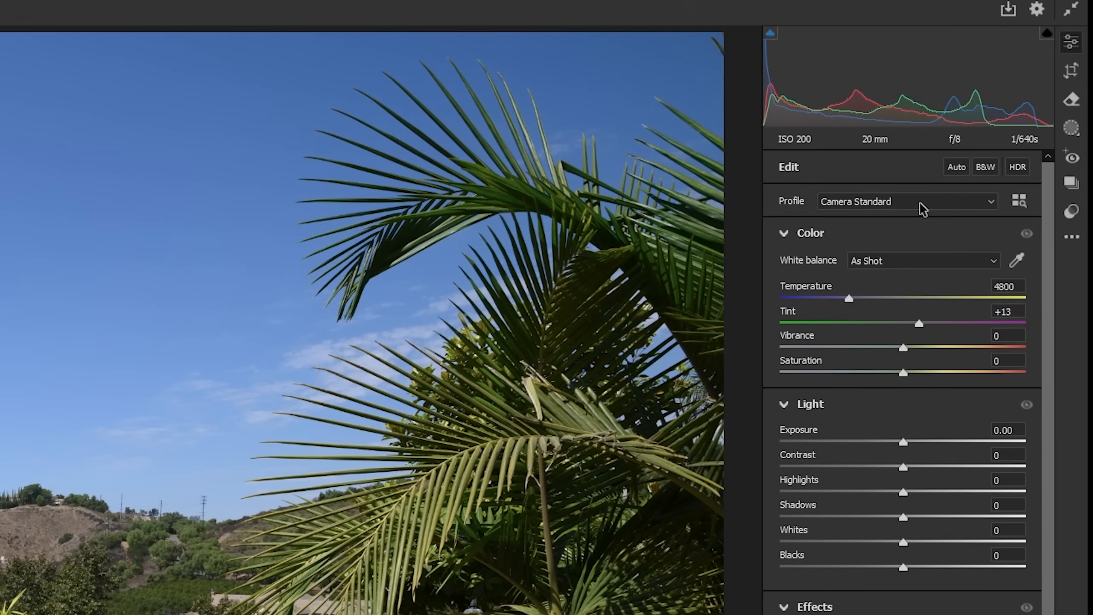
Apply the Adobe Adaptive (beta) profile, undo it for a comparison with Camera Standard, and reapply it.
{"action": "left_click", "coordinate": [921, 209]}
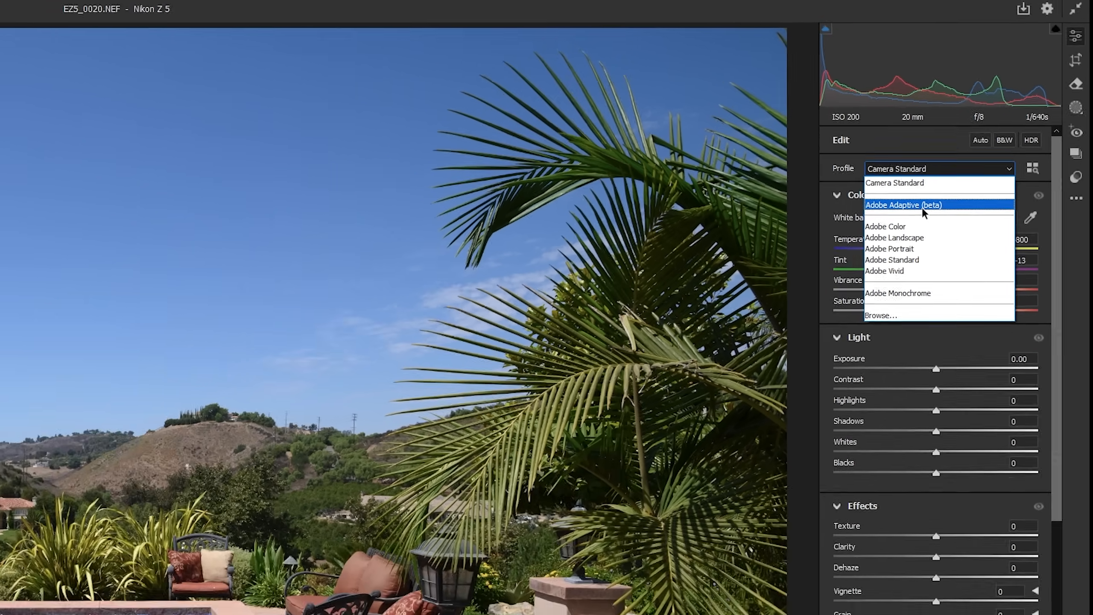
{"action": "left_click", "coordinate": [886, 245]}
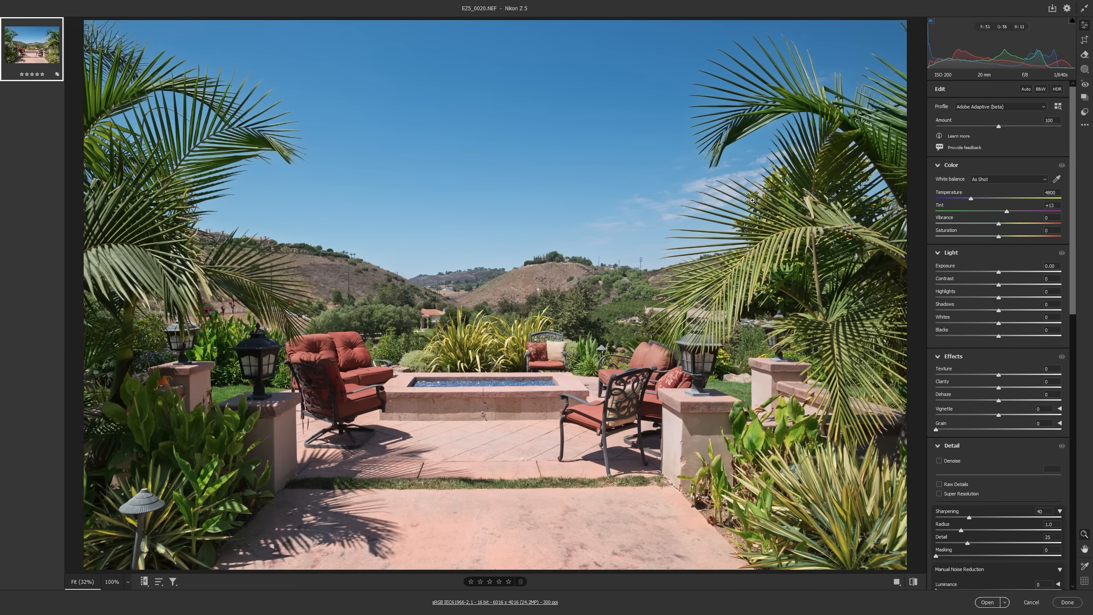
{"action": "key", "text": "ctrl+z"}
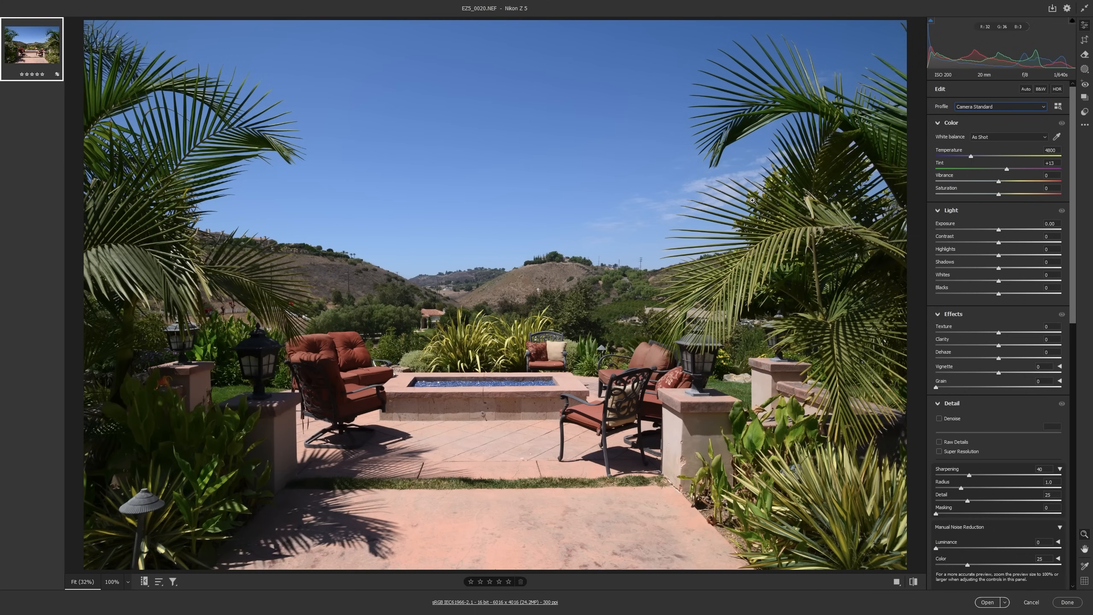
{"action": "left_click", "coordinate": [1016, 107]}
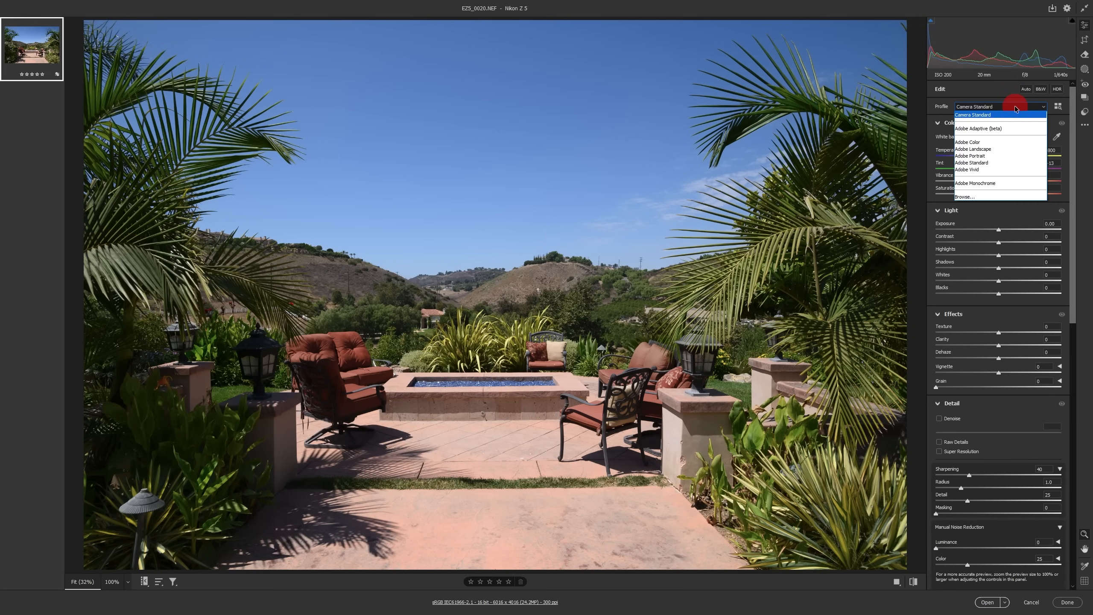
{"action": "left_click", "coordinate": [997, 130]}
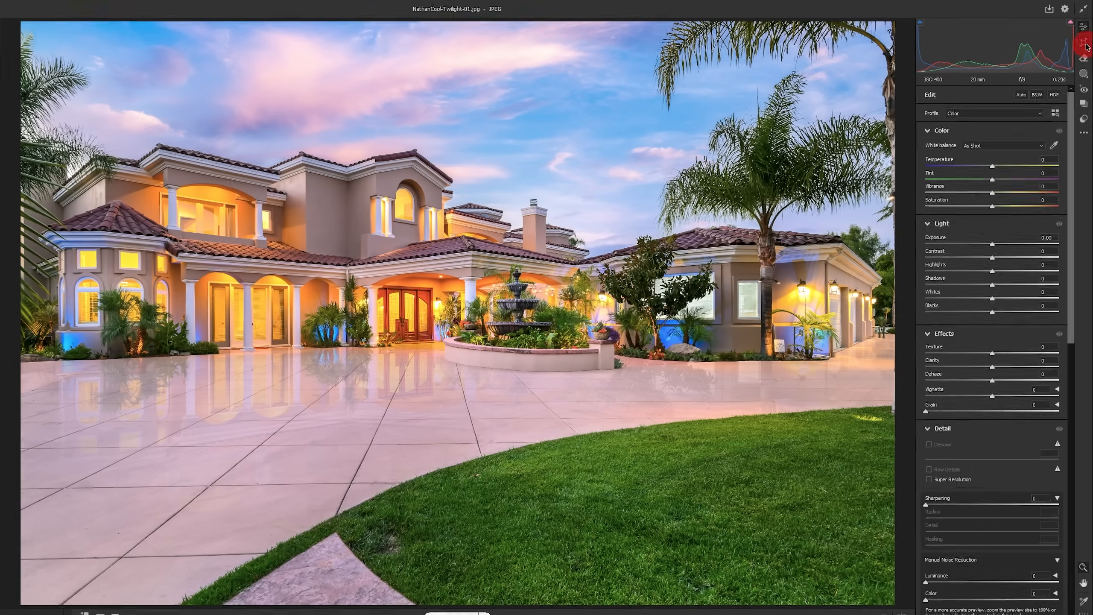
Enable Expand for the twilight house JPEG's crop and extend the frame past the image's upper-right corner.
{"action": "left_click", "coordinate": [1084, 43]}
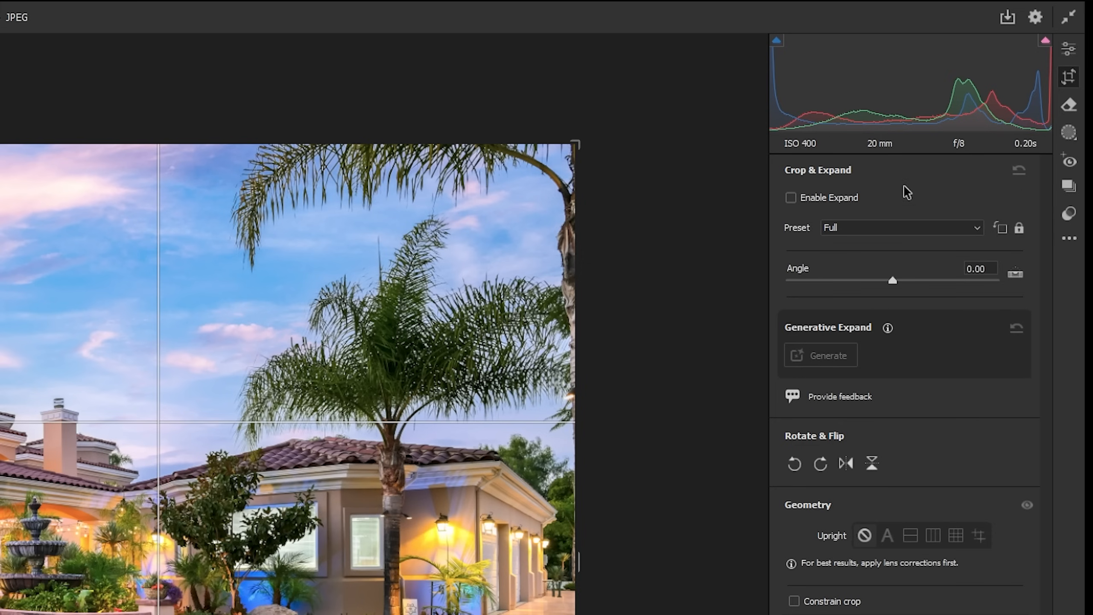
{"action": "left_click", "coordinate": [830, 200]}
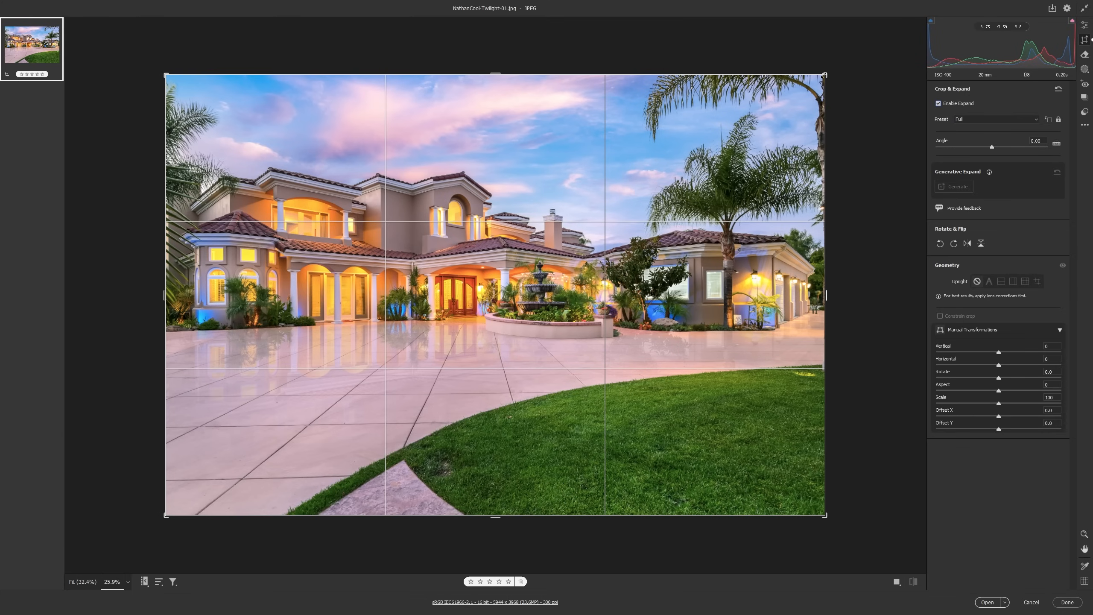
{"action": "left_click_drag", "start_coordinate": [824, 75], "coordinate": [853, 50]}
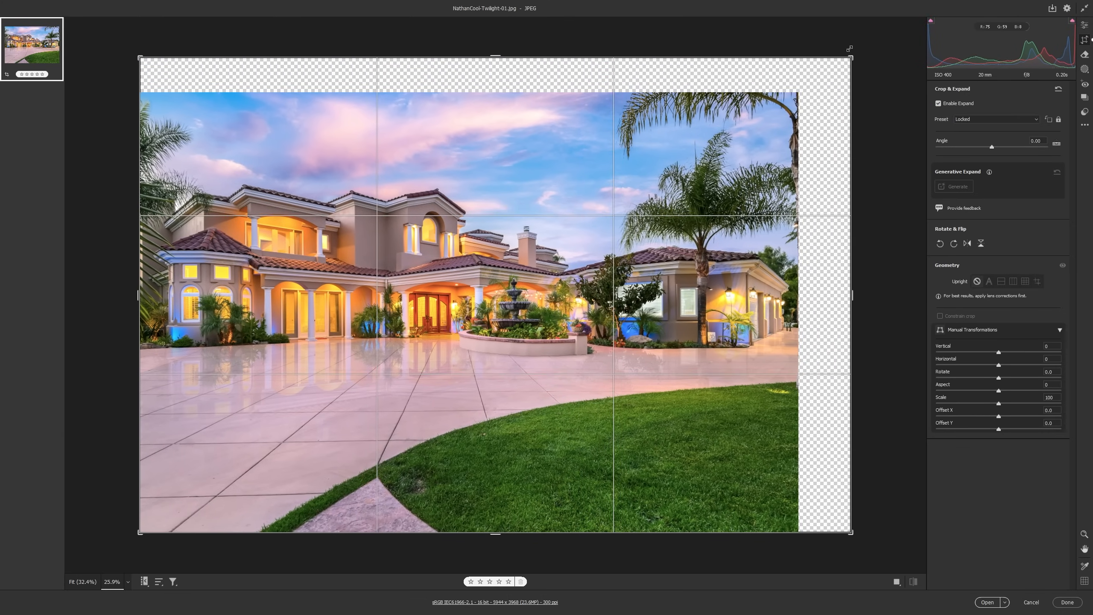
Extend the crop frame further past the image's upper-right corner and fill the added area with Generative Expand.
{"action": "left_click_drag", "start_coordinate": [852, 45], "coordinate": [858, 41]}
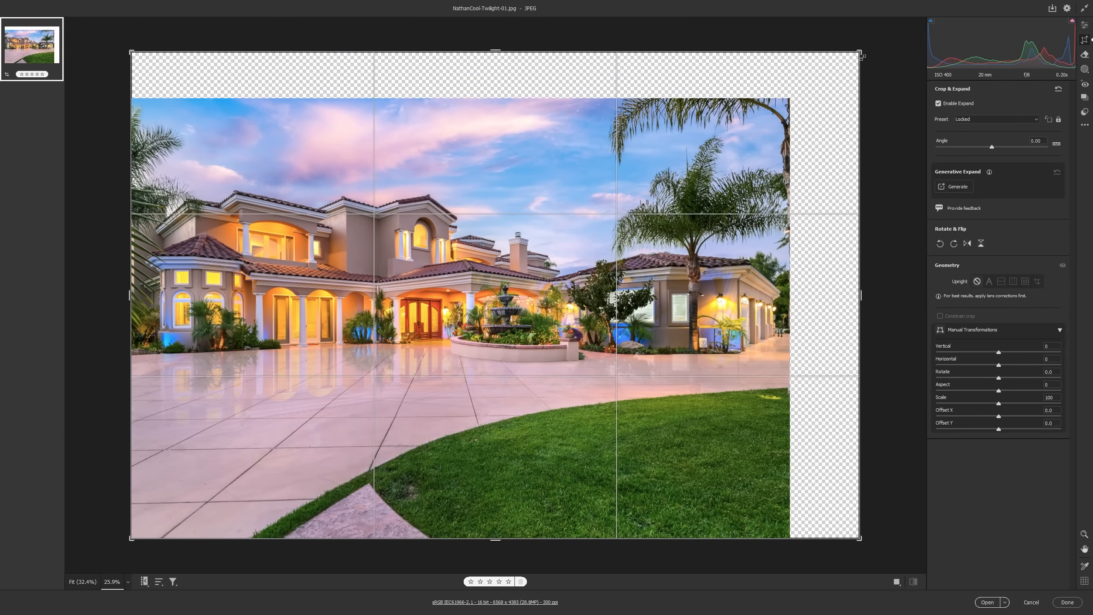
{"action": "left_click", "coordinate": [954, 190]}
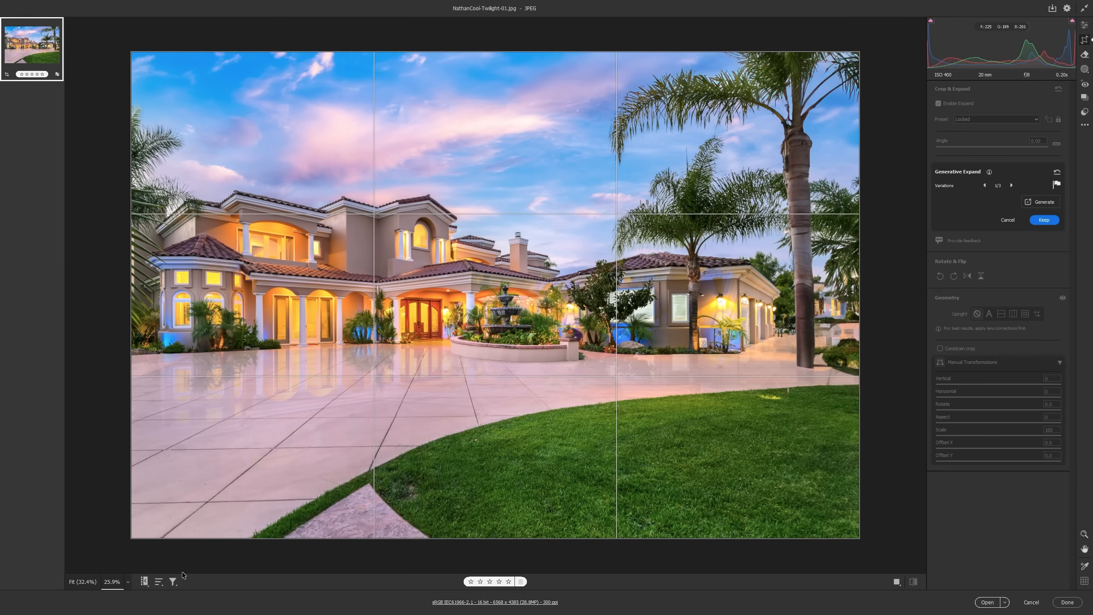
Examine the generated palm trunk, fronds, background and lawn edge at 100% zoom, and fit the whole image back in view.
{"action": "left_click", "coordinate": [127, 582]}
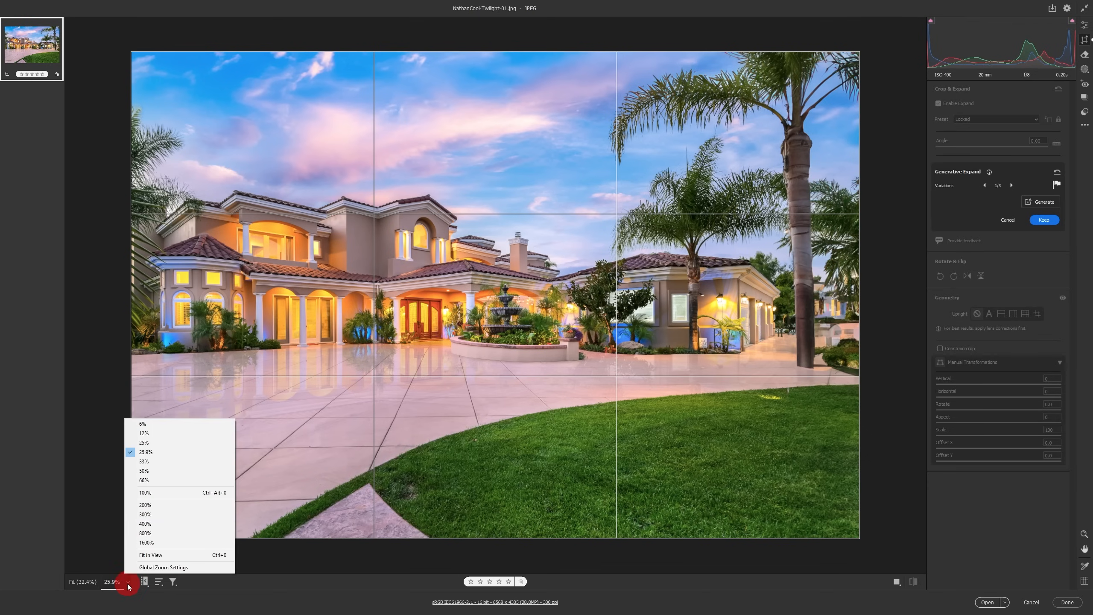
{"action": "left_click", "coordinate": [146, 492]}
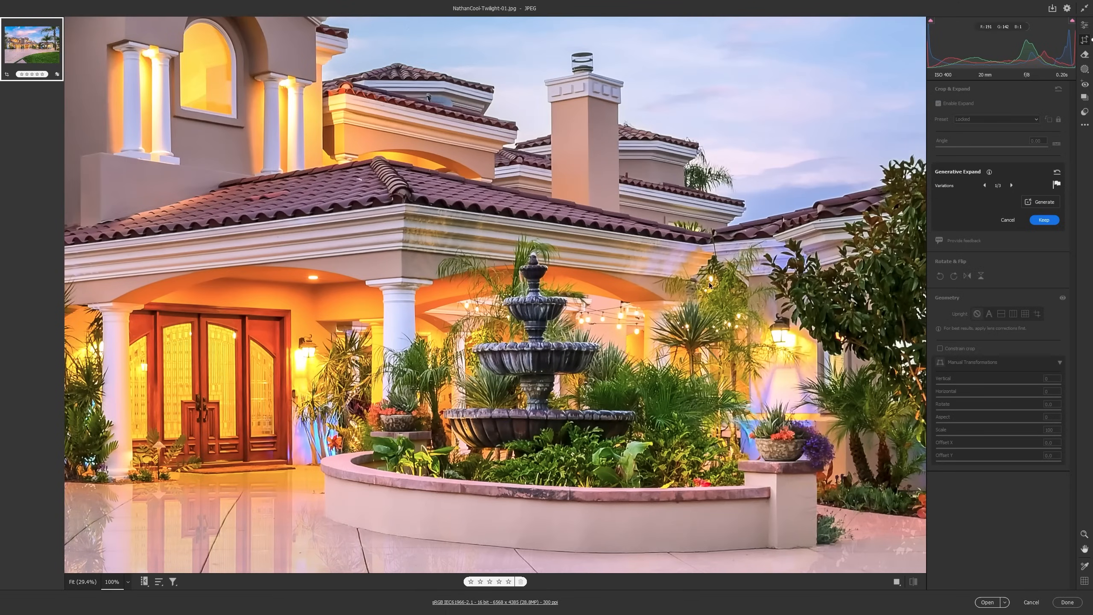
{"action": "mouse_move", "coordinate": [798, 211]}
{"action": "left_mouse_down"}
{"action": "mouse_move", "coordinate": [623, 252]}
{"action": "mouse_move", "coordinate": [456, 266]}
{"action": "left_mouse_up"}
{"action": "left_click_drag", "start_coordinate": [710, 220], "coordinate": [416, 255]}
{"action": "left_click_drag", "start_coordinate": [682, 255], "coordinate": [388, 249]}
{"action": "left_click", "coordinate": [684, 251]}
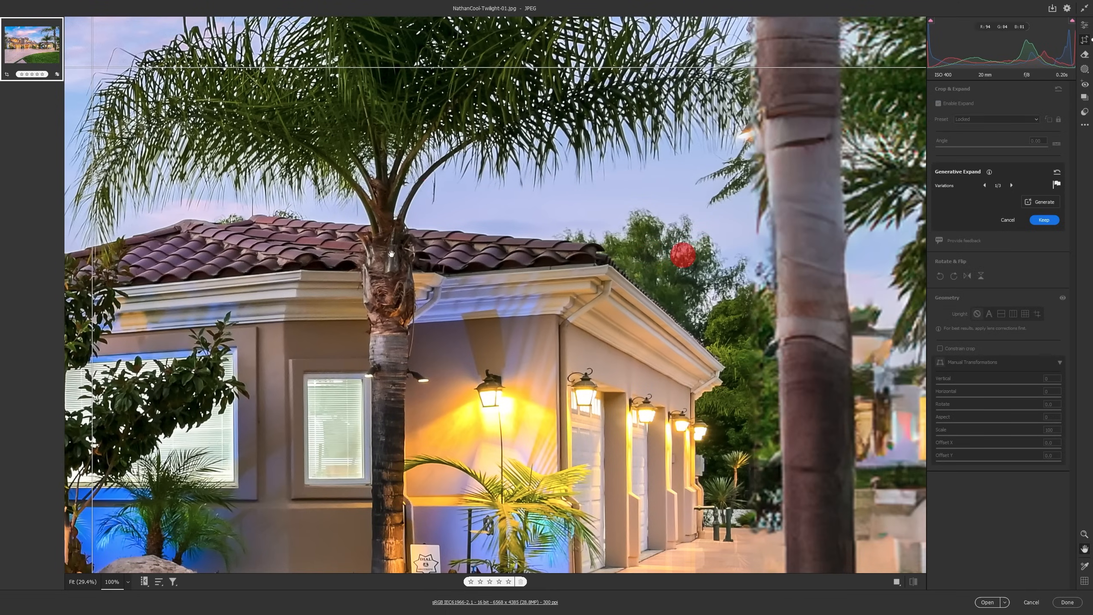
{"action": "left_click_drag", "start_coordinate": [572, 244], "coordinate": [534, 247]}
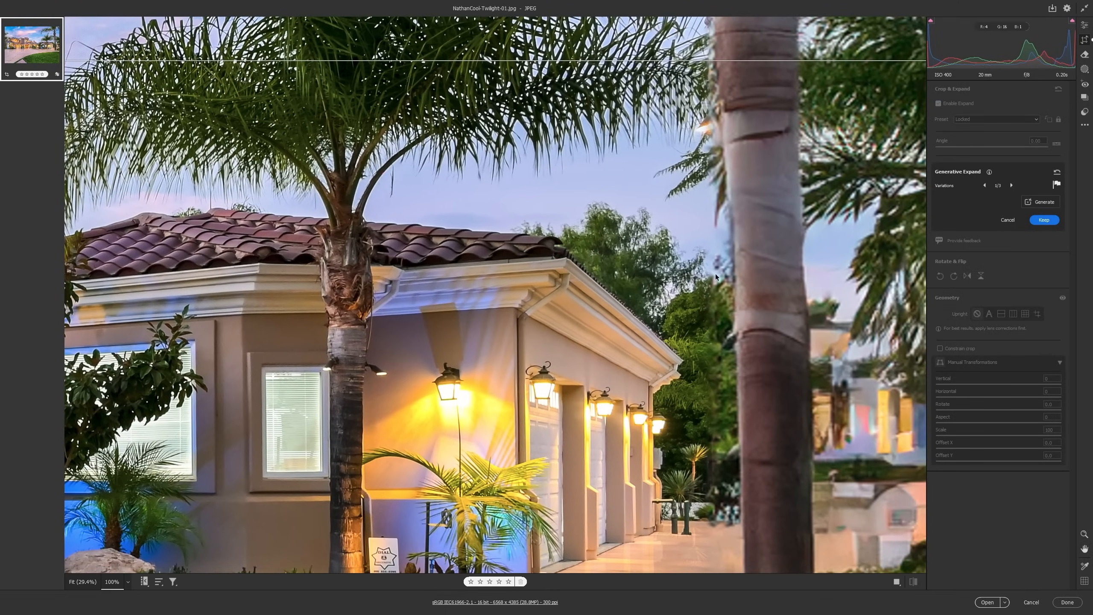
{"action": "left_click_drag", "start_coordinate": [750, 170], "coordinate": [758, 385]}
{"action": "left_click_drag", "start_coordinate": [712, 173], "coordinate": [785, 341]}
{"action": "left_click_drag", "start_coordinate": [640, 215], "coordinate": [699, 391]}
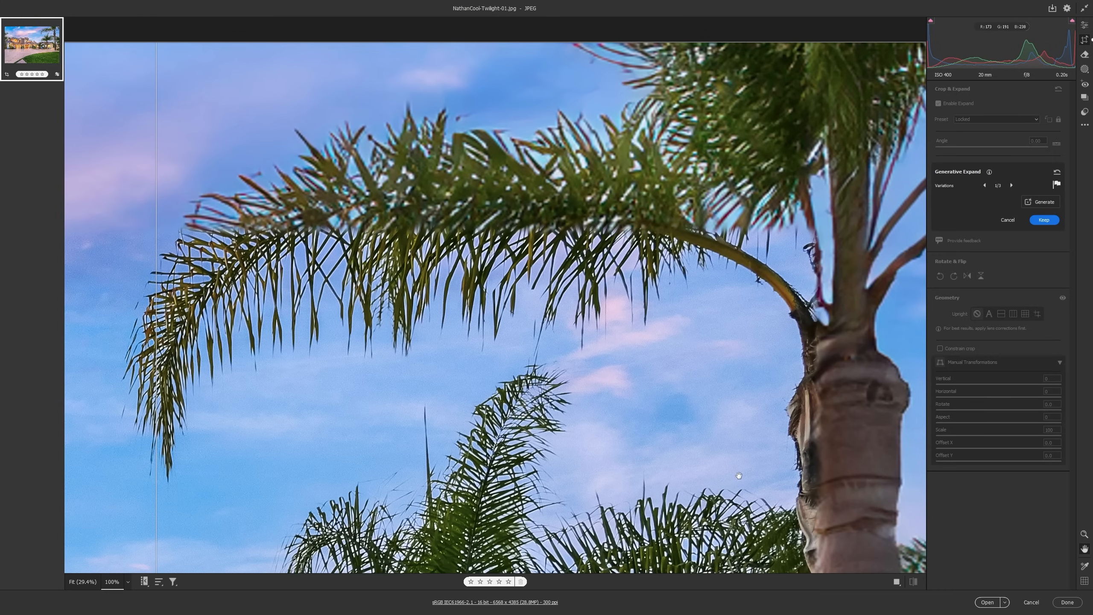
{"action": "left_click_drag", "start_coordinate": [739, 479], "coordinate": [697, 373]}
{"action": "left_click_drag", "start_coordinate": [749, 454], "coordinate": [706, 341]}
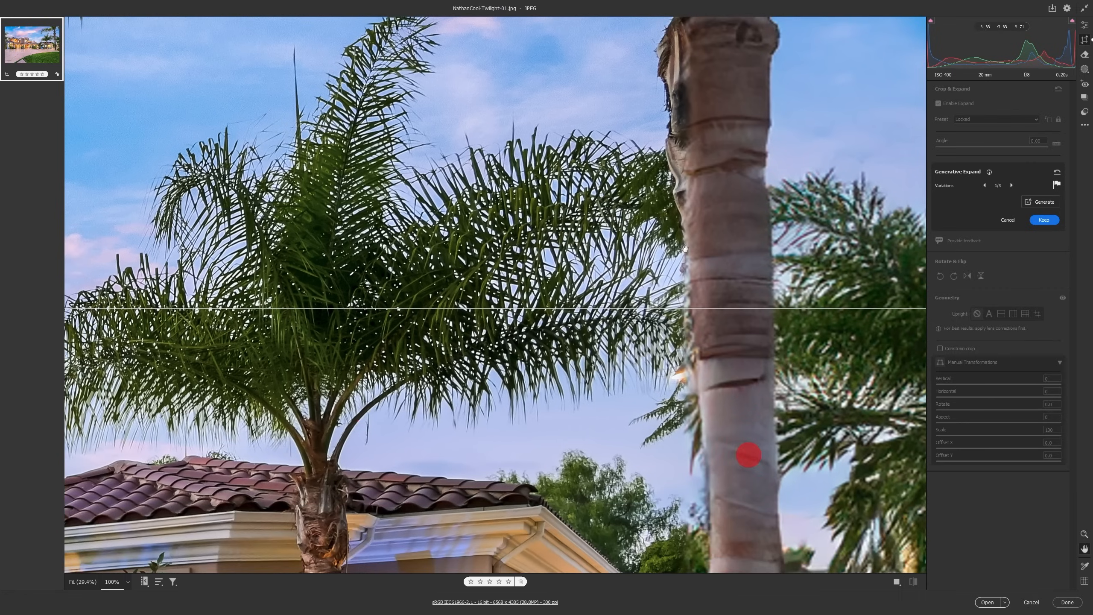
{"action": "left_click_drag", "start_coordinate": [707, 483], "coordinate": [674, 232]}
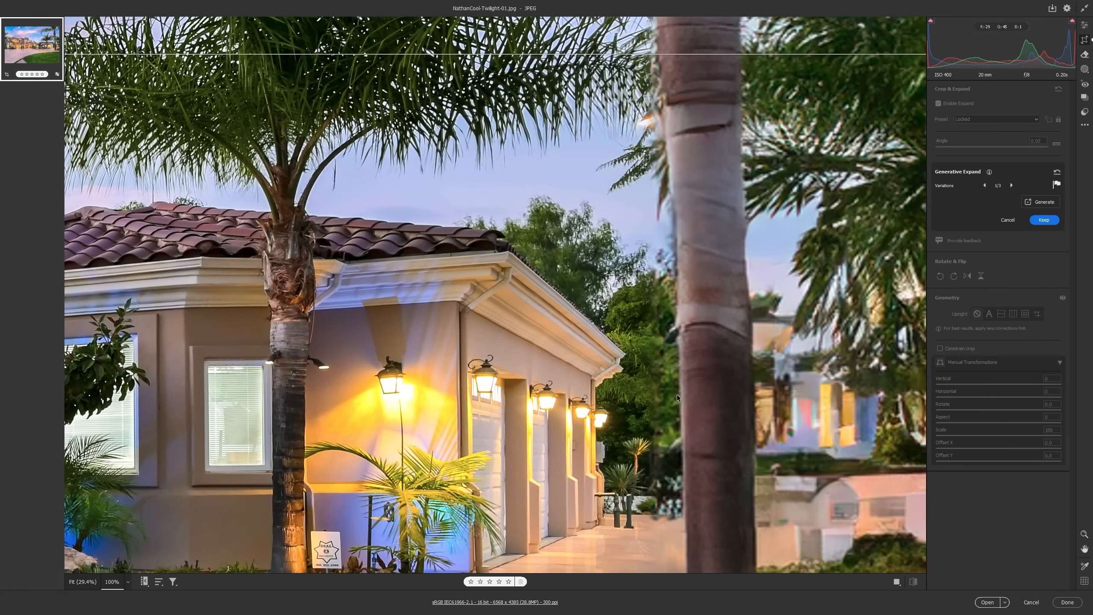
{"action": "left_click_drag", "start_coordinate": [719, 456], "coordinate": [688, 238]}
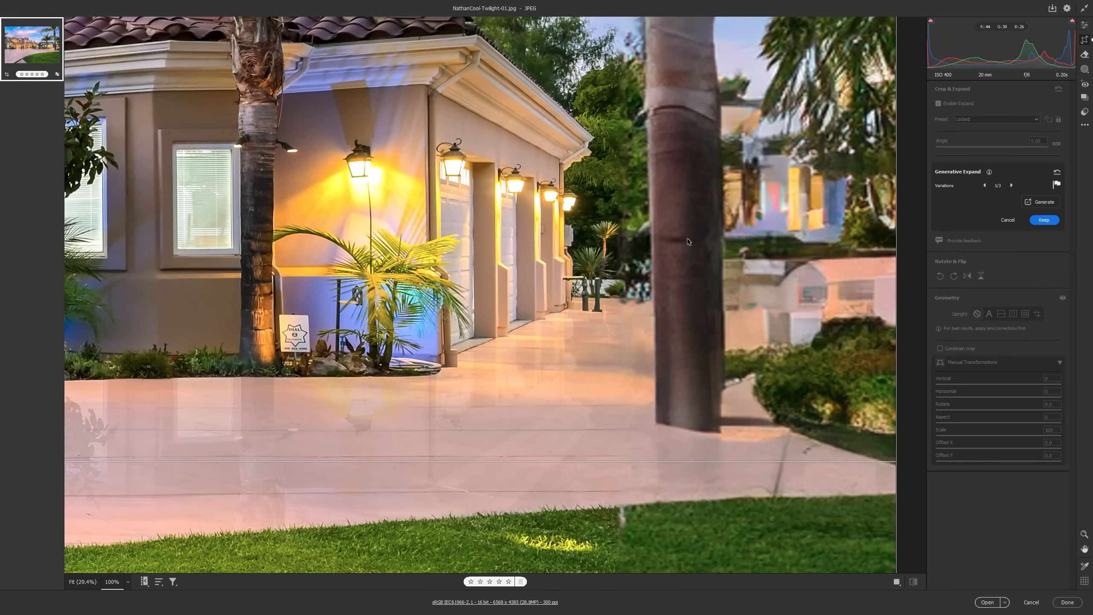
{"action": "key", "text": "ctrl+0"}
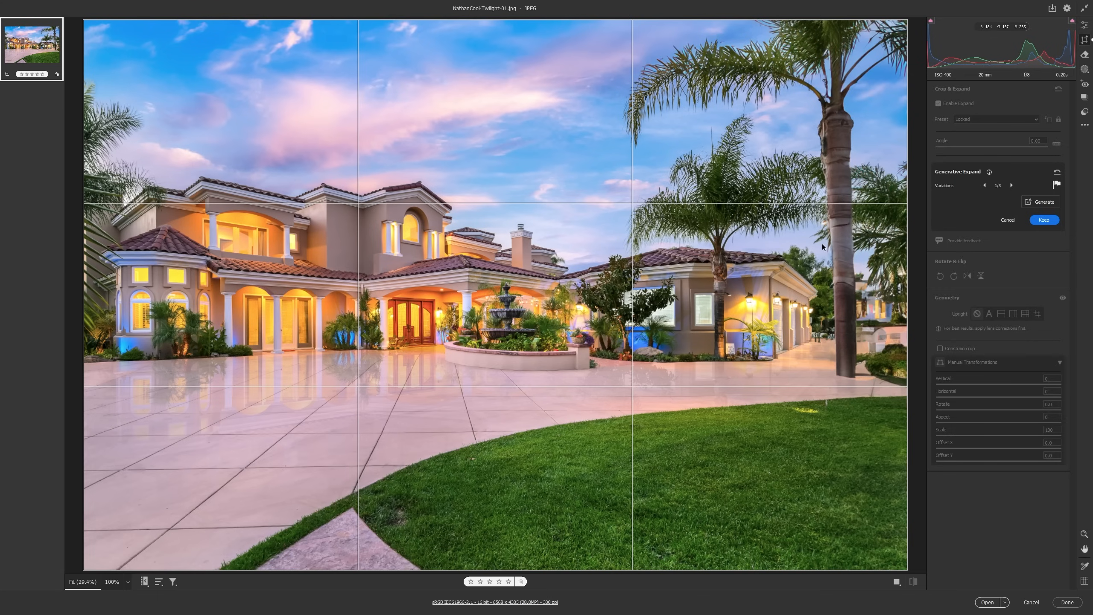
Return to the edit settings with the generated expansion in place and inspect the added palm trunk and its surroundings up close.
{"action": "left_click", "coordinate": [1084, 25]}
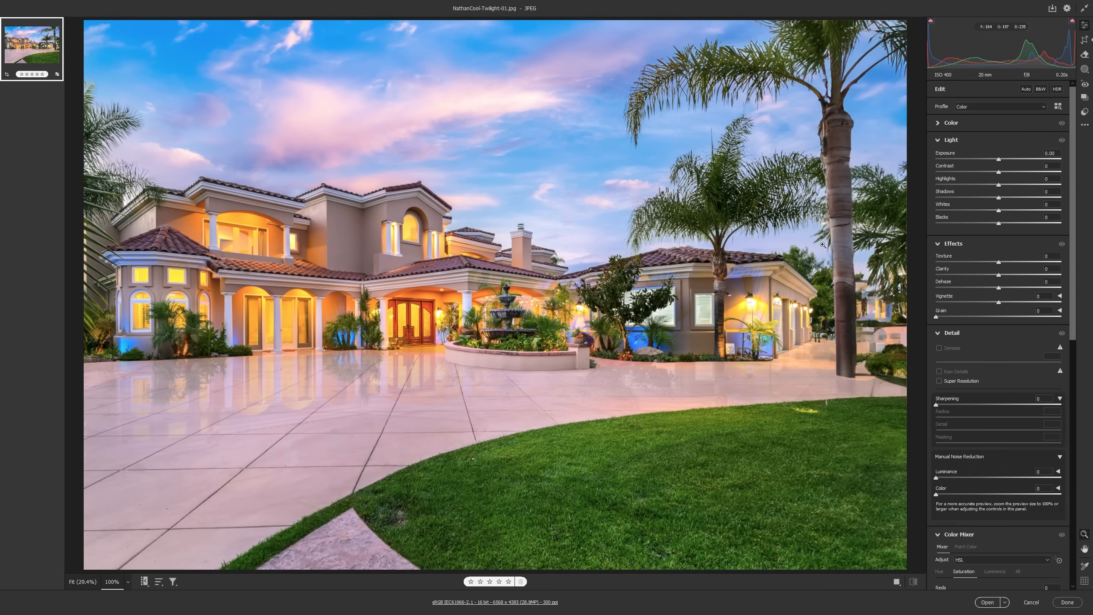
{"action": "left_click", "coordinate": [812, 291]}
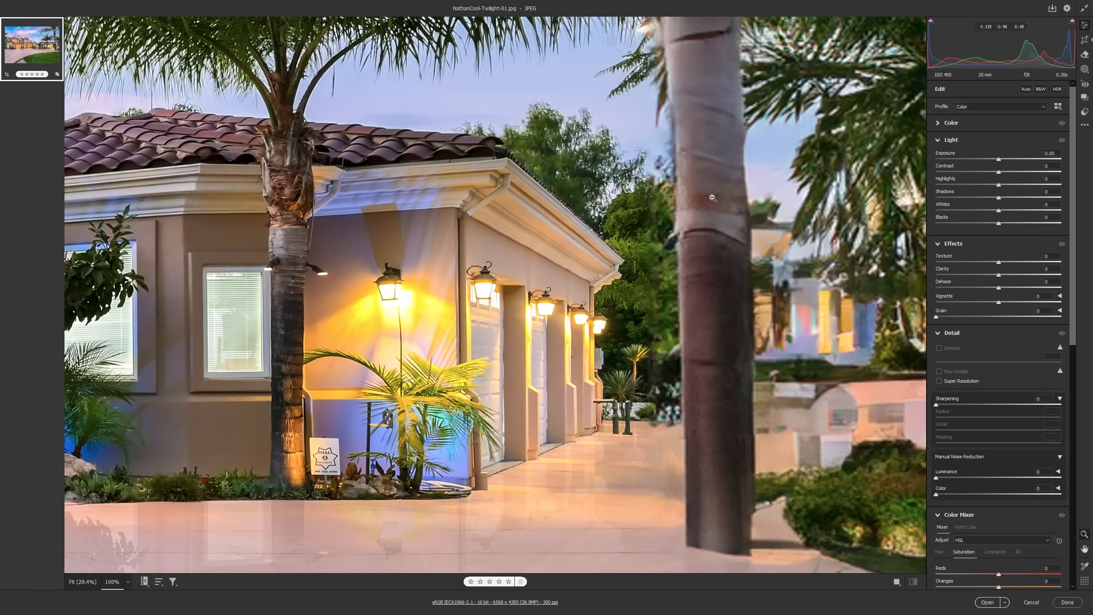
{"action": "left_click_drag", "start_coordinate": [740, 155], "coordinate": [706, 311]}
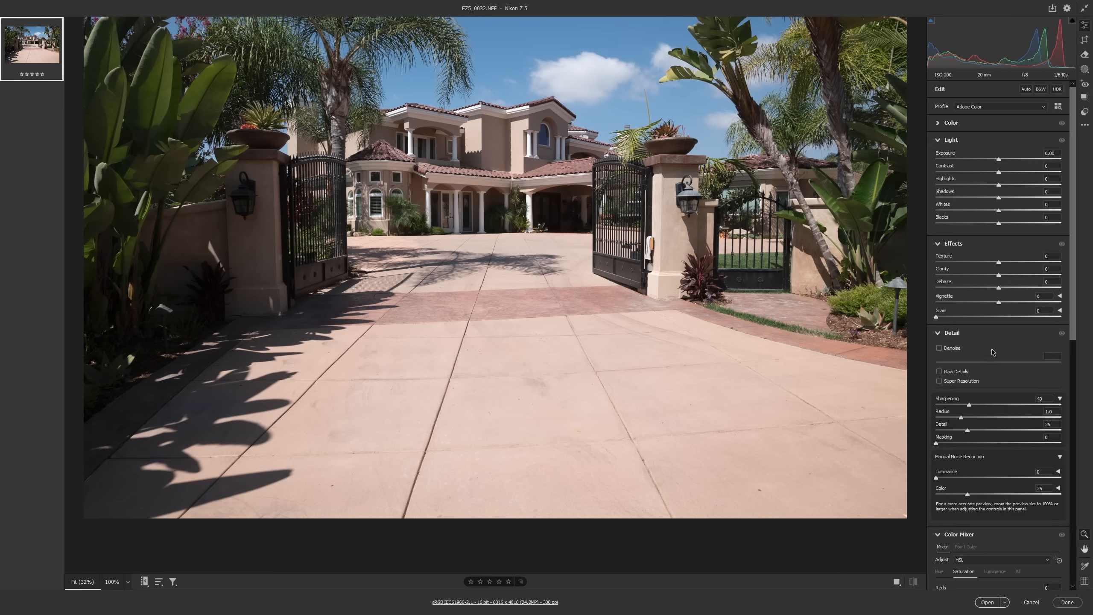
Review the Detail section's enhancement options for EZ5_0032.NEF and check the filmstrip thumbnail's command list without choosing anything.
{"action": "left_click", "coordinate": [938, 335]}
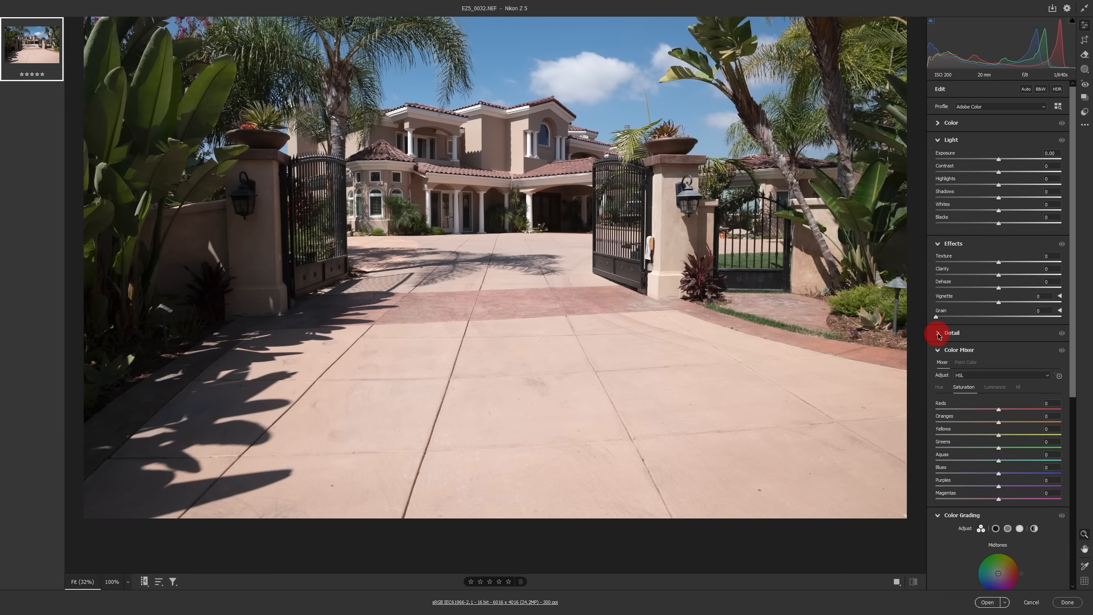
{"action": "left_click", "coordinate": [939, 334]}
{"action": "left_click", "coordinate": [938, 335]}
{"action": "left_click", "coordinate": [939, 335]}
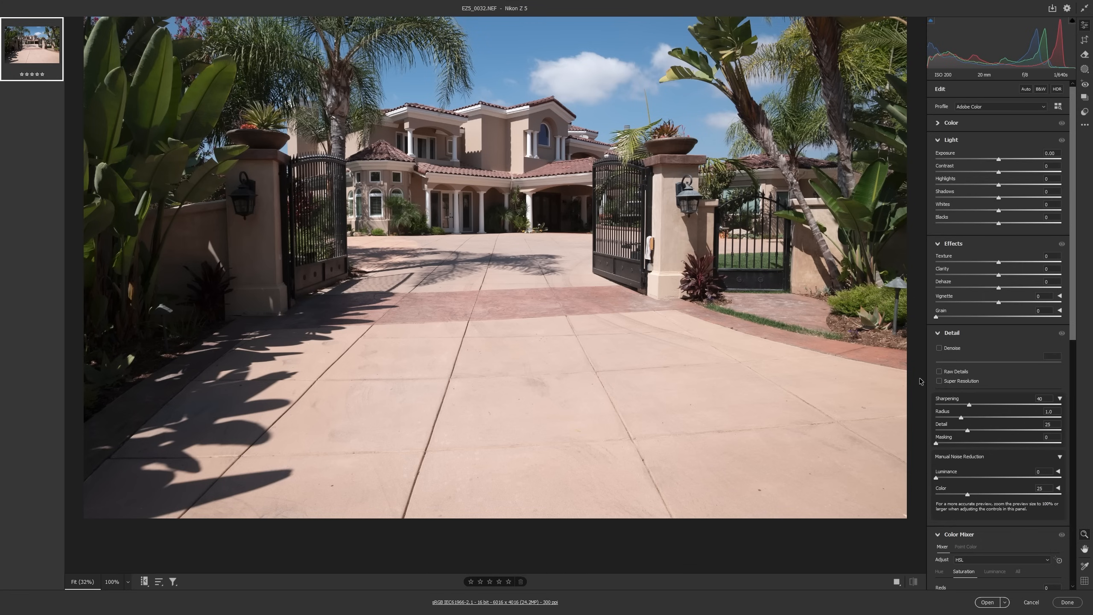
{"action": "mouse_move", "coordinate": [53, 41]}
{"action": "left_click", "coordinate": [55, 28]}
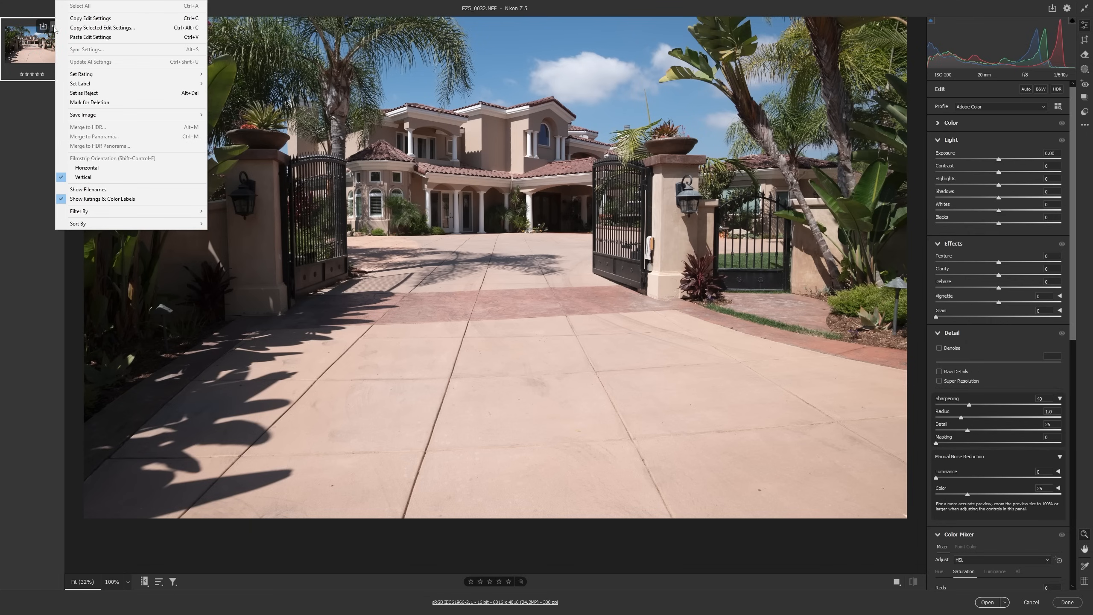
{"action": "left_click", "coordinate": [985, 343]}
{"action": "left_click", "coordinate": [986, 343]}
{"action": "left_click", "coordinate": [940, 334]}
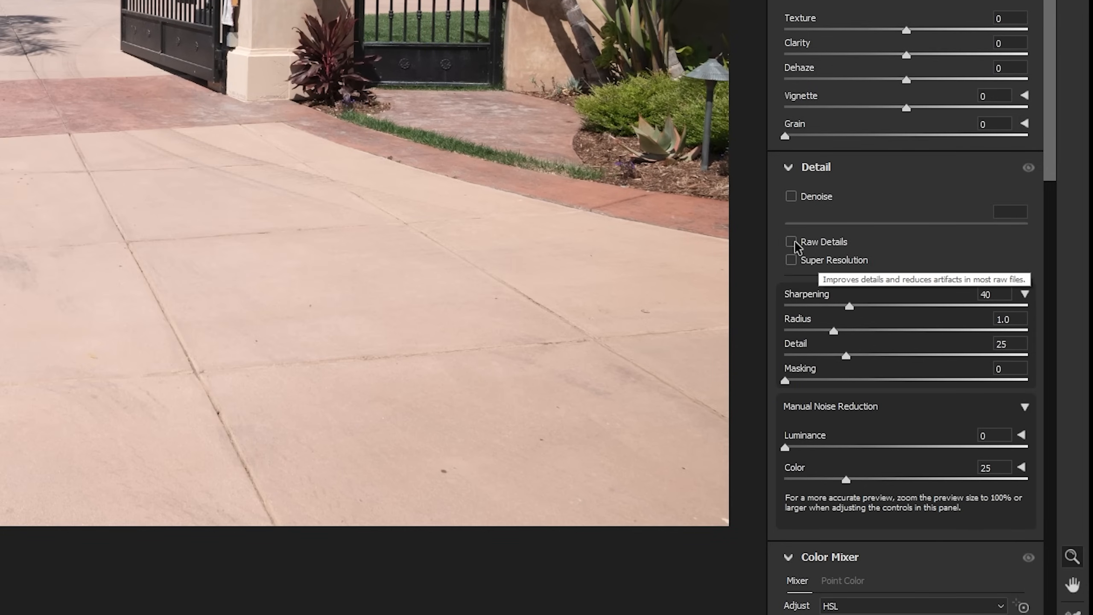
Enable Raw Details for EZ5_0032.NEF, and turn on Denoise once the enhancement has been processed.
{"action": "left_click", "coordinate": [792, 242]}
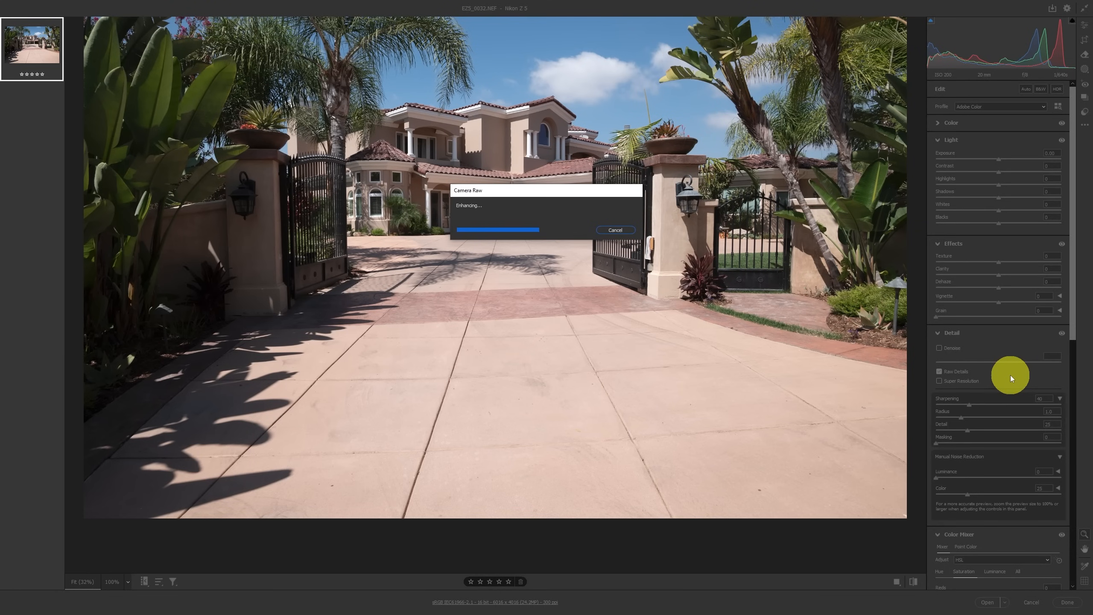
{"action": "left_click", "coordinate": [939, 348]}
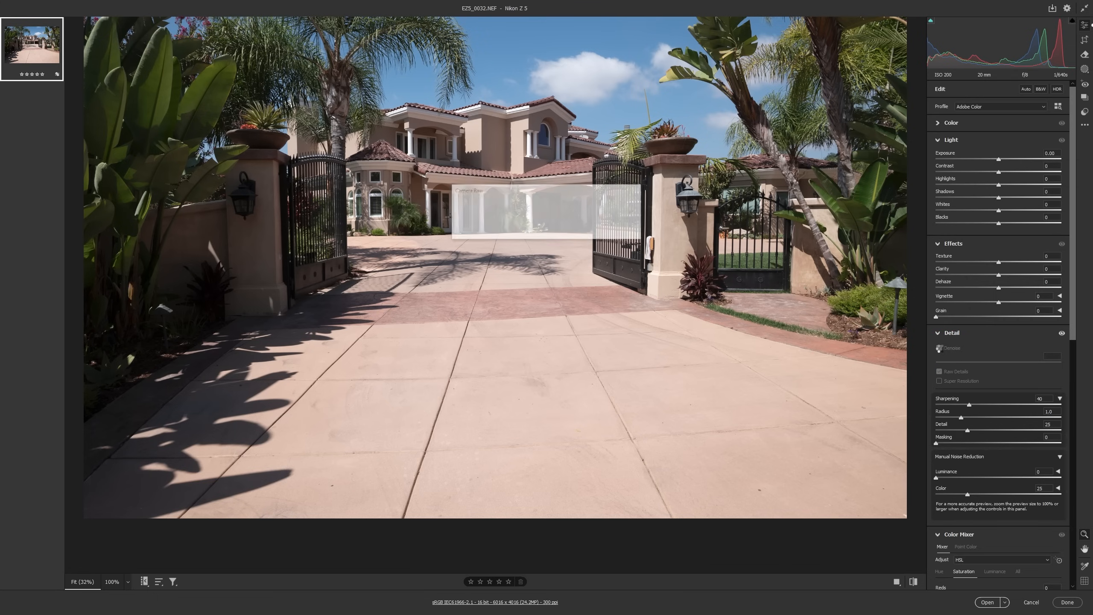